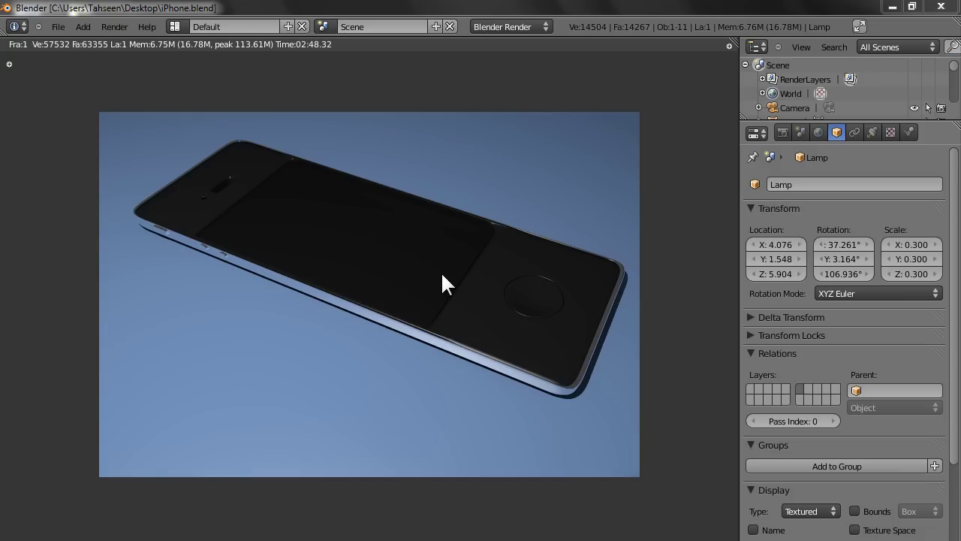
Close the rendered iPhone image and return to the 3D viewport
key(Escape)
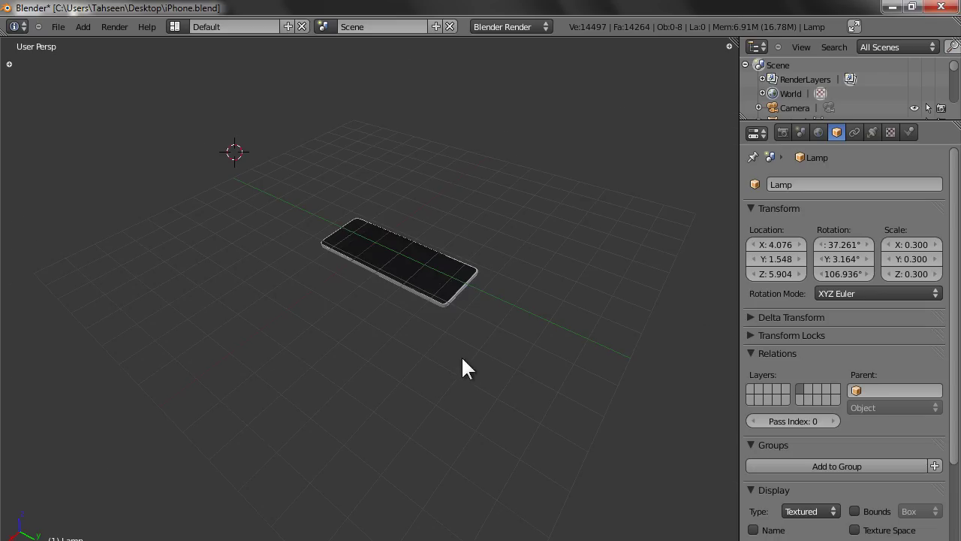
Zoom in, toggle wireframe on and off, and show the front Plane's mesh in Edit Mode
scroll(459, 345, up, 4)
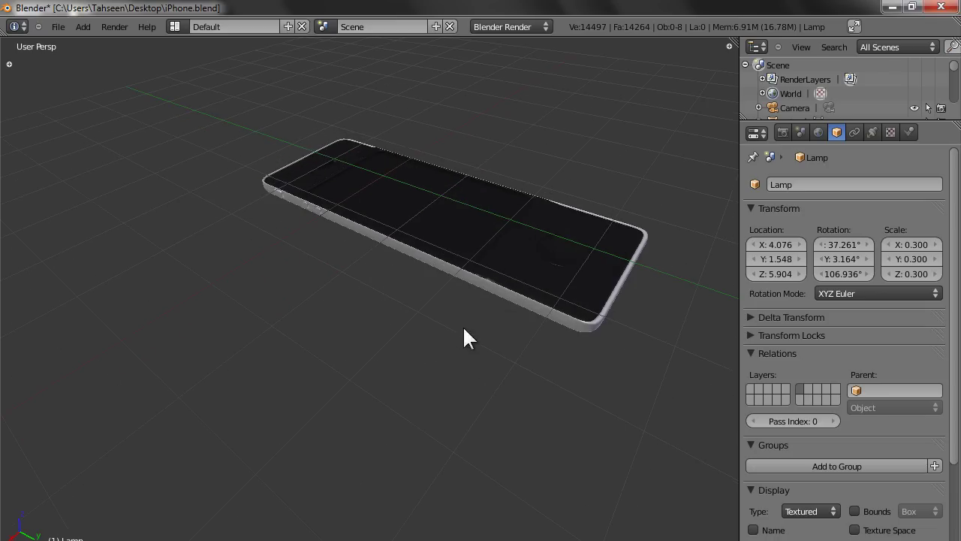
key(z)
scroll(404, 312, up, 2)
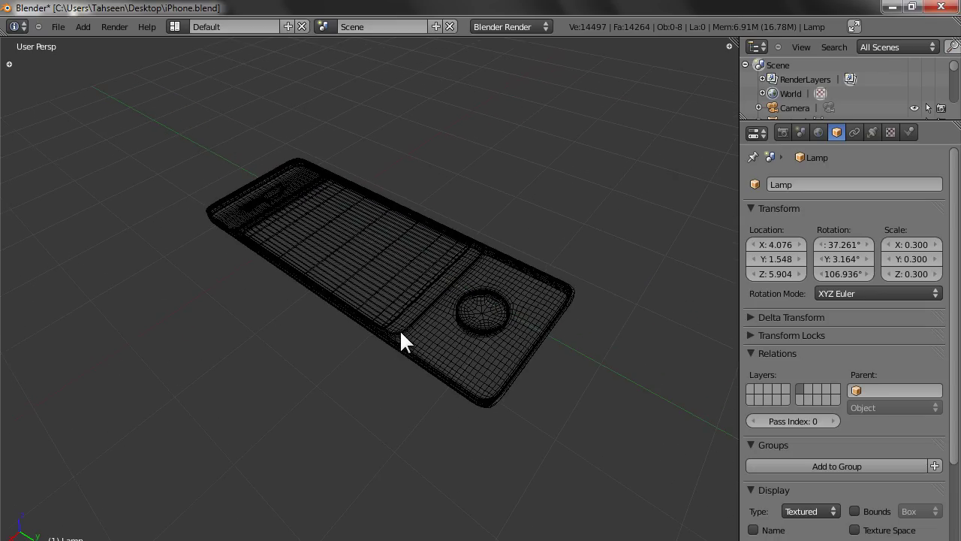
scroll(406, 310, up, 3)
key(z)
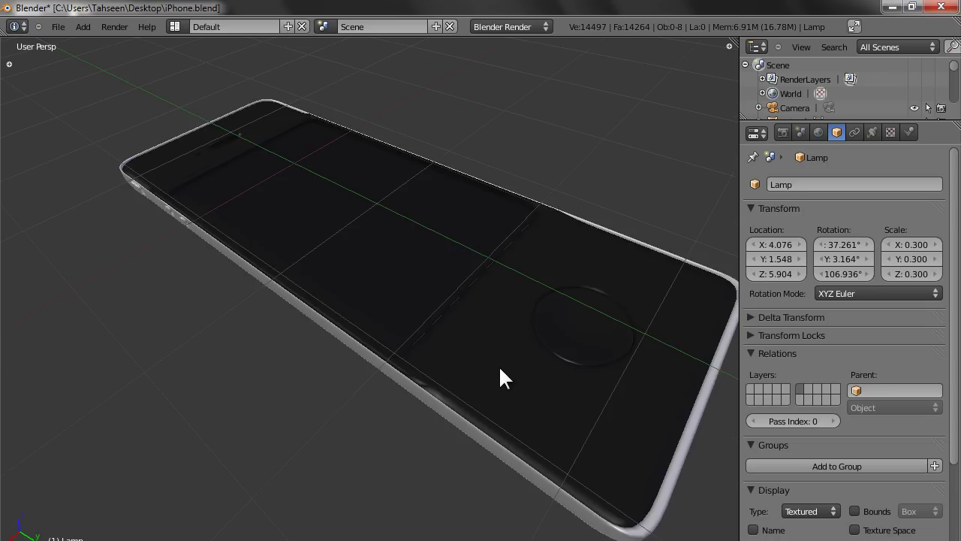
right_click(499, 367)
key(Tab)
key(Tab)
Inspect the body Plane.001 from the side and the front Plane's mesh from above
middle_drag(571, 354, 593, 322)
right_click(536, 382)
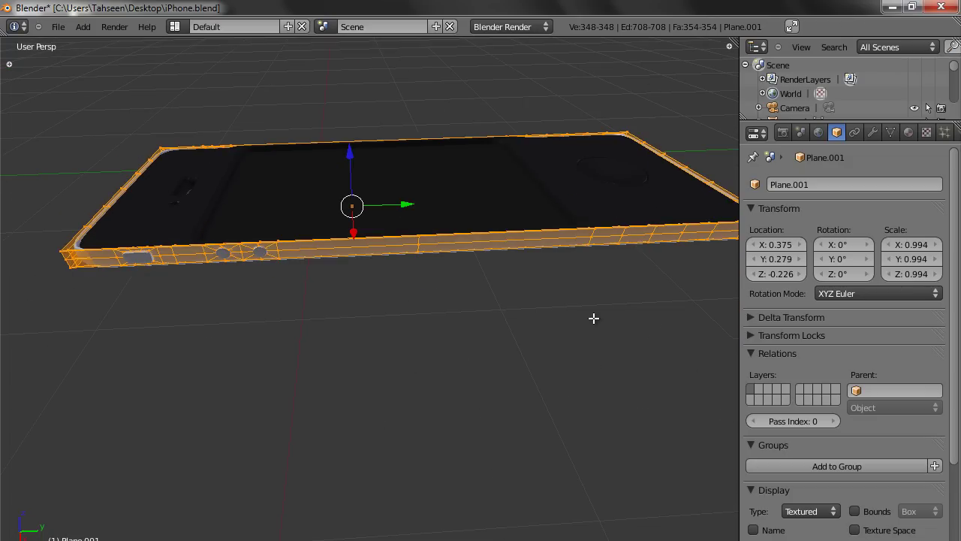
scroll(175, 250, up, 2)
middle_drag(228, 221, 256, 293)
right_click(207, 327)
key(Tab)
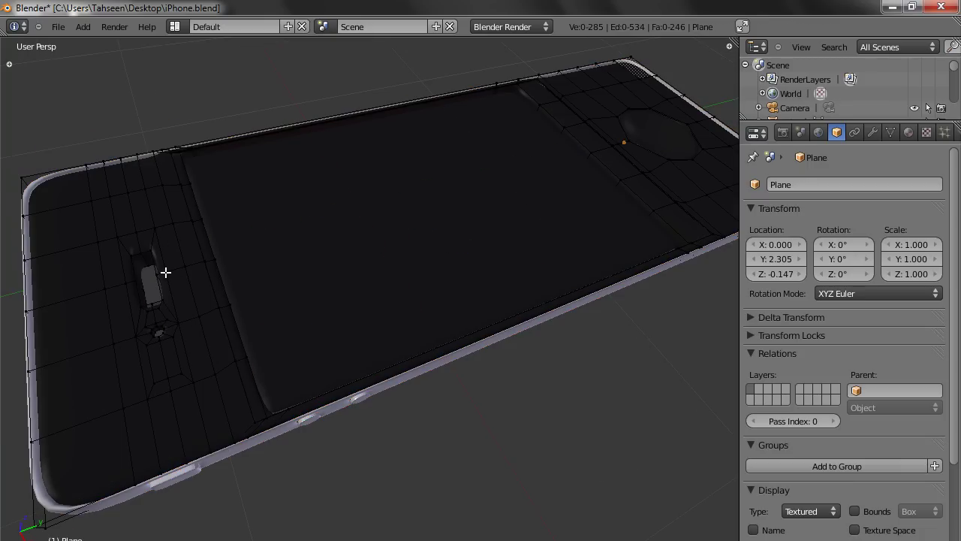
key(Tab)
Start a new file with a fresh default scene
click(57, 26)
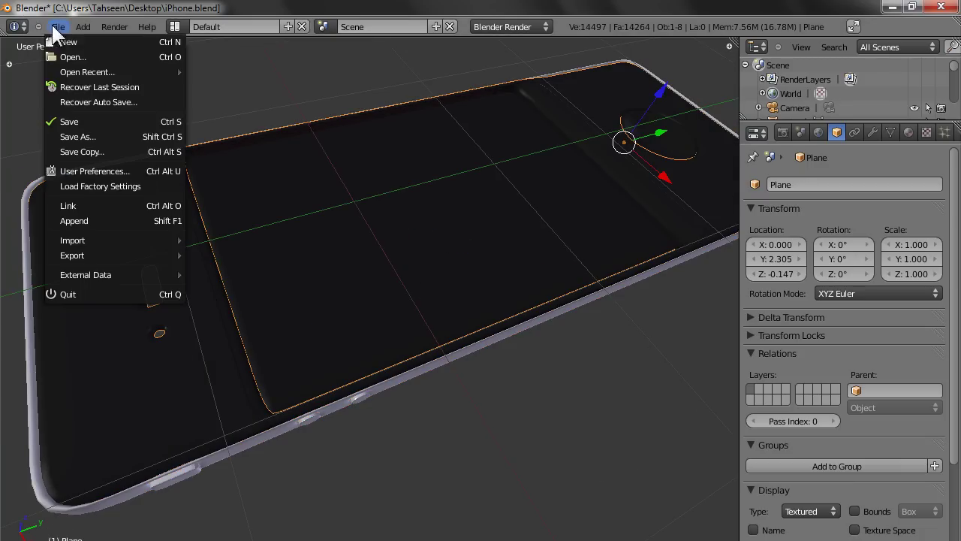
click(69, 39)
click(68, 49)
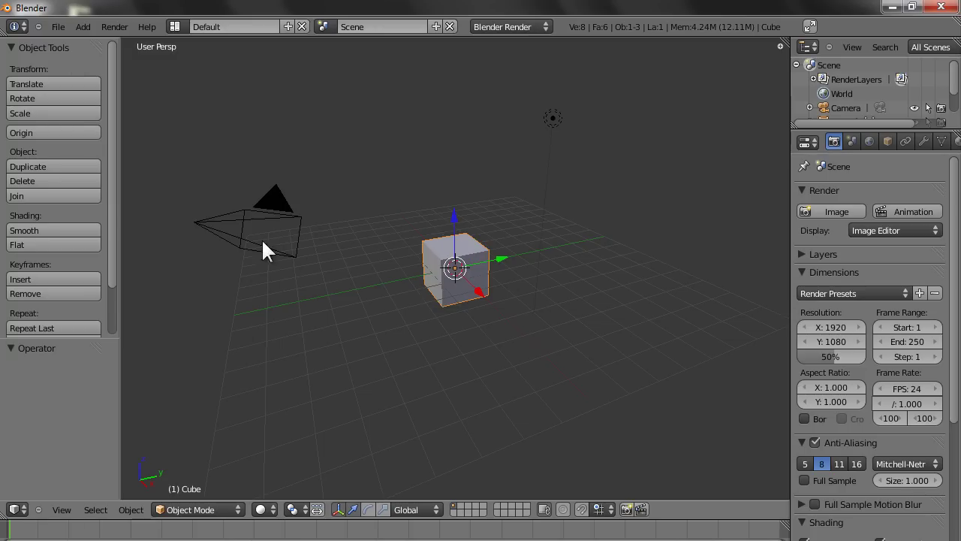
Move the camera and lamp together onto layer 11
scroll(331, 236, down, 2)
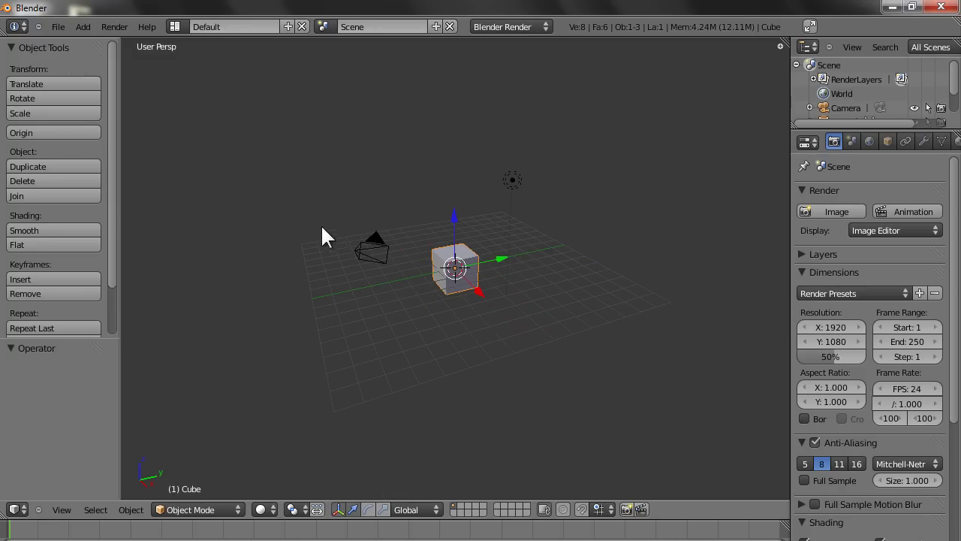
right_click(361, 249)
shift+right_click(512, 180)
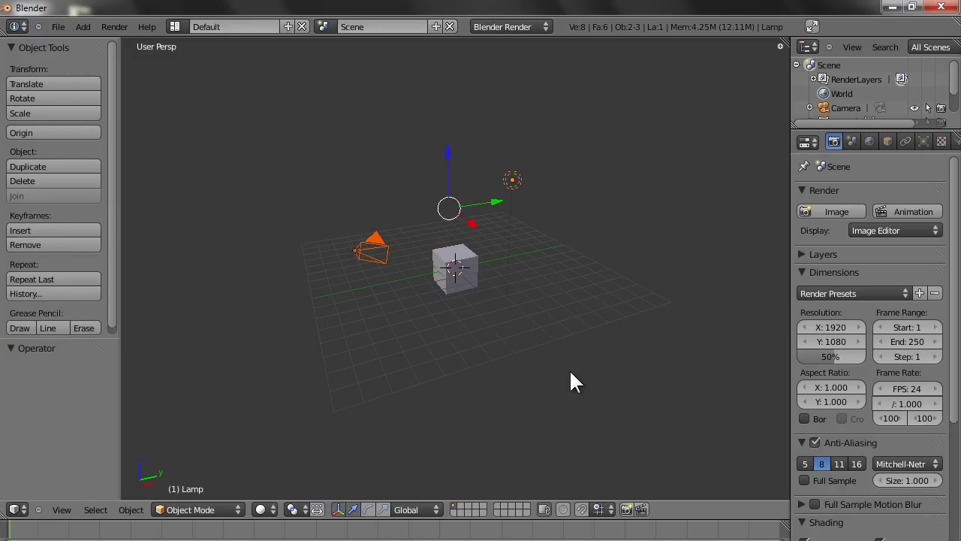
key(m)
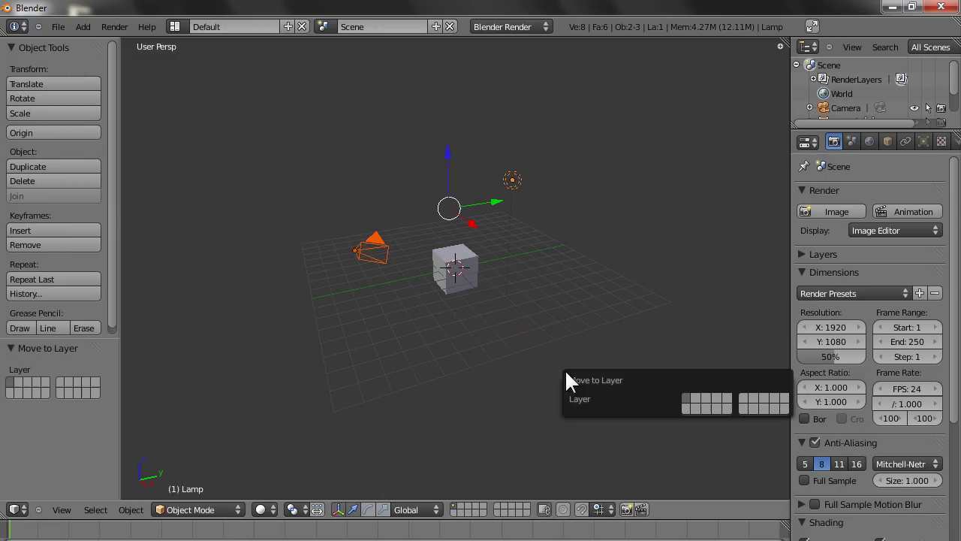
click(741, 395)
Delete the default cube, leaving an empty grid
right_click(473, 274)
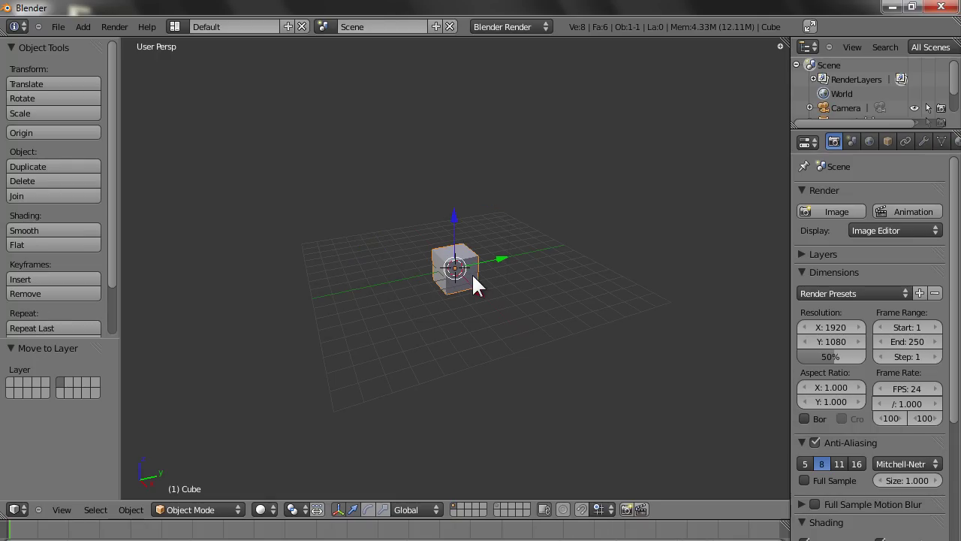
key(x)
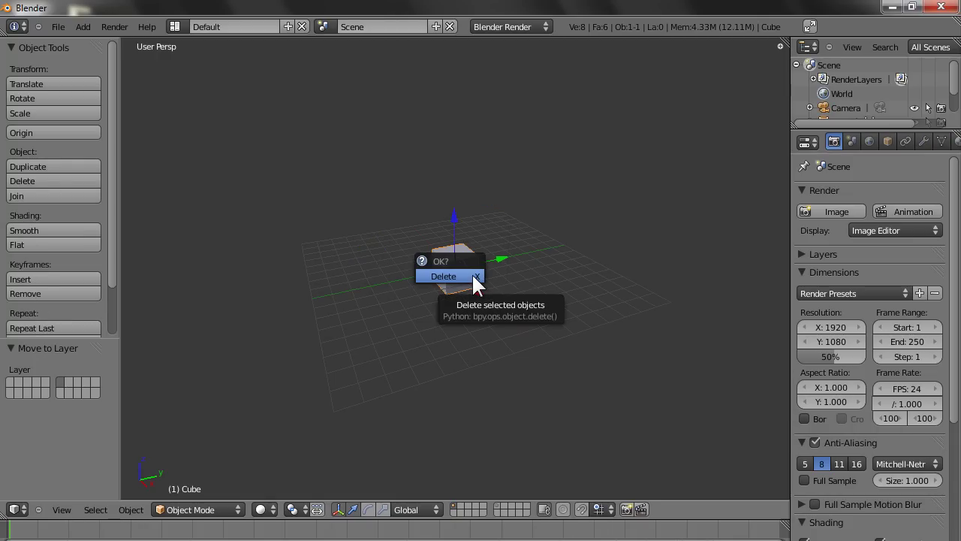
click(472, 273)
scroll(417, 330, up, 3)
middle_drag(417, 330, 496, 276)
key(shift+a)
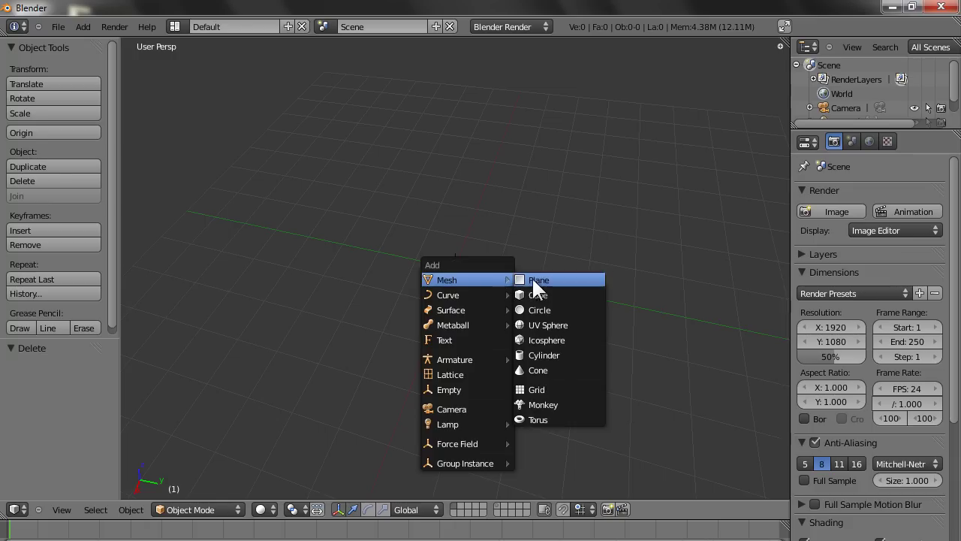
Add a plane and pull its left edge outward along Y into a long rectangle
click(534, 280)
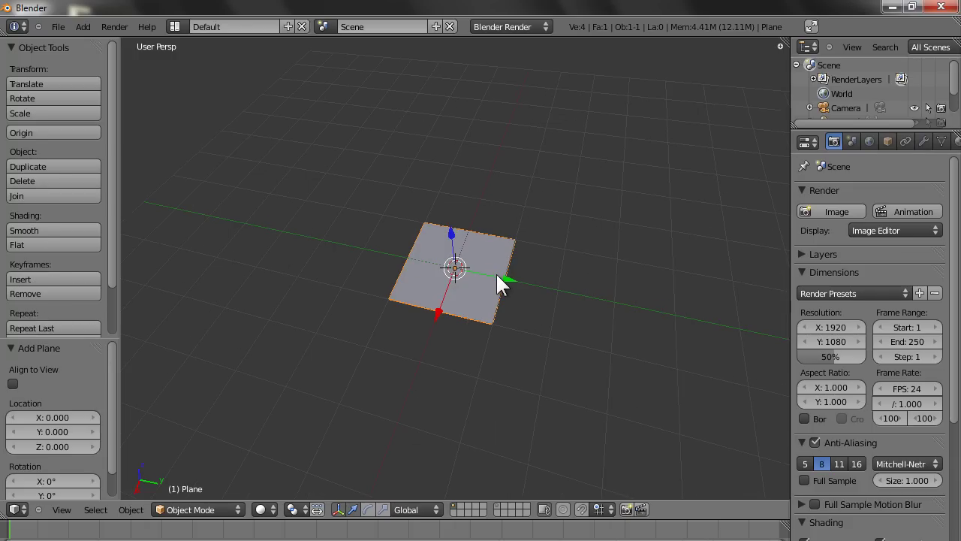
drag(501, 275, 600, 306)
key(Tab)
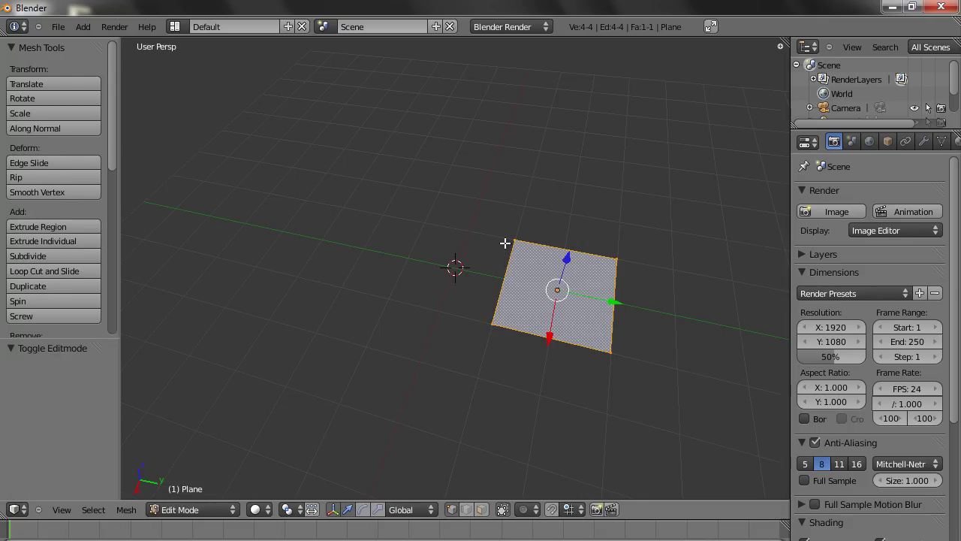
right_click(505, 243)
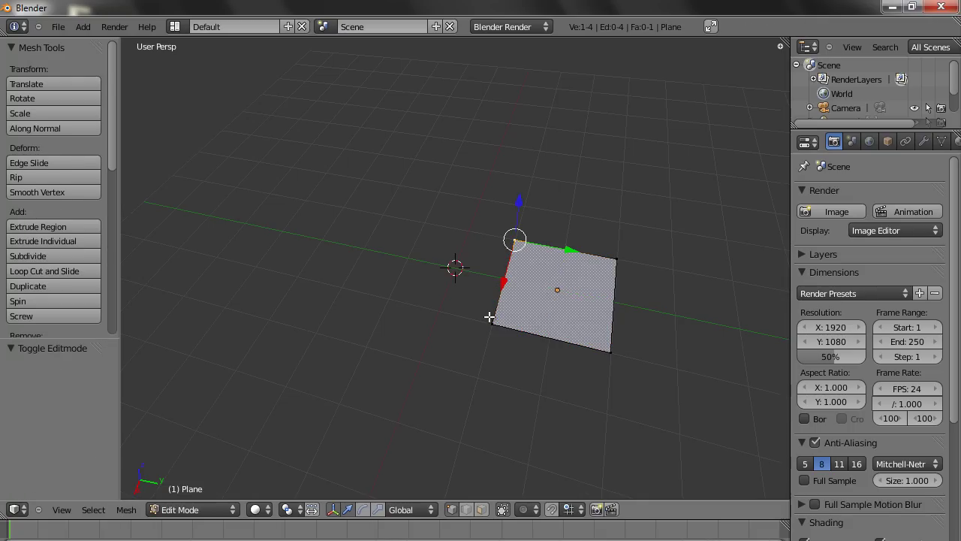
shift+right_click(490, 317)
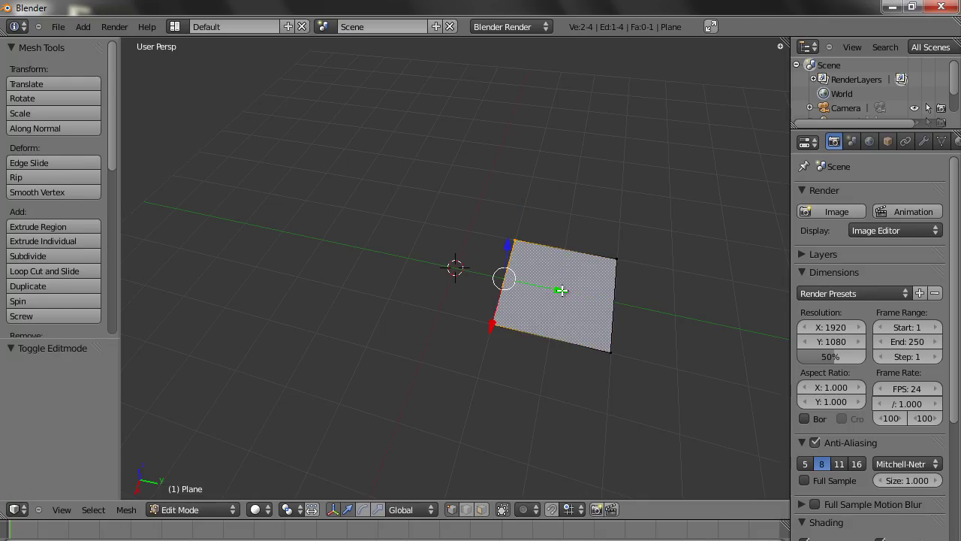
key(g)
key(y)
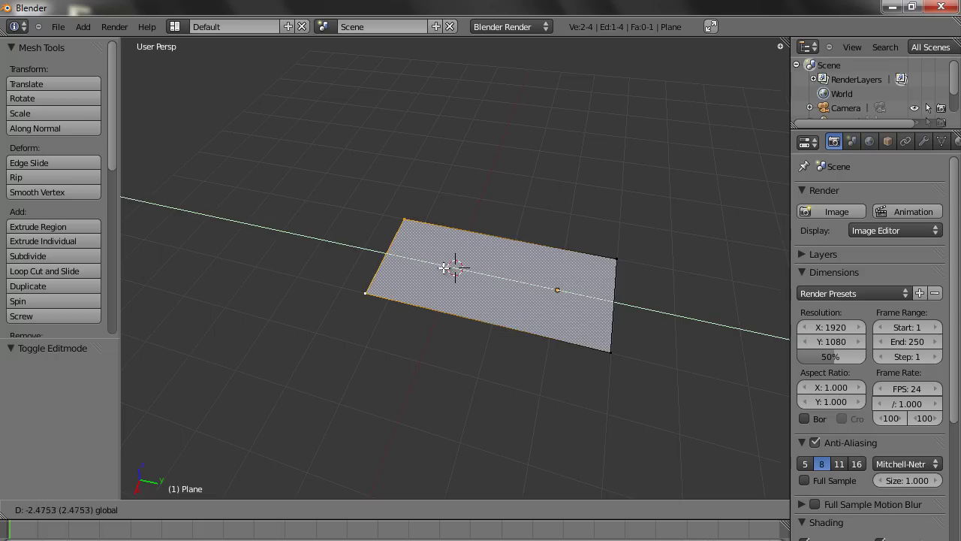
click(448, 267)
key(Tab)
key(a)
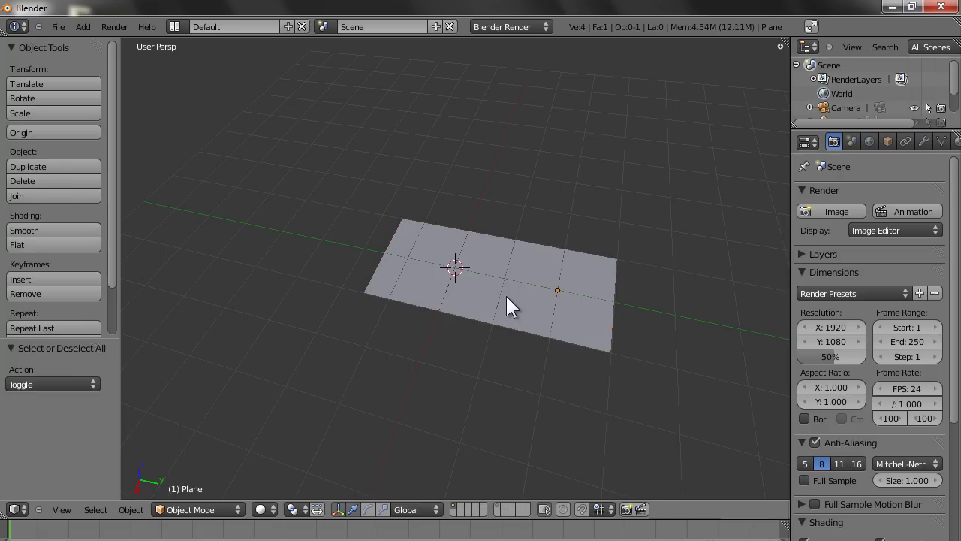
scroll(505, 294, up, 4)
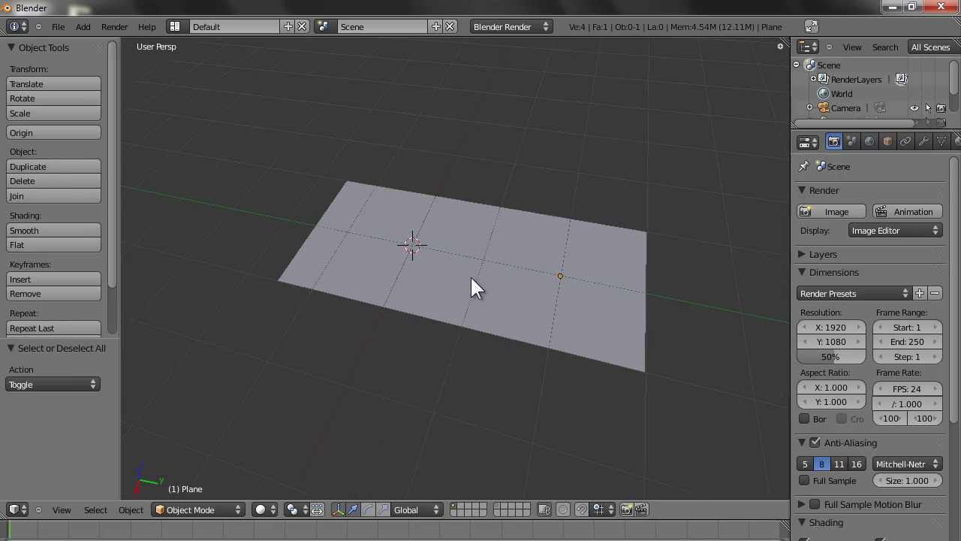
Add one crosswise loop cut and slide it near the plane's right end
key(Tab)
key(a)
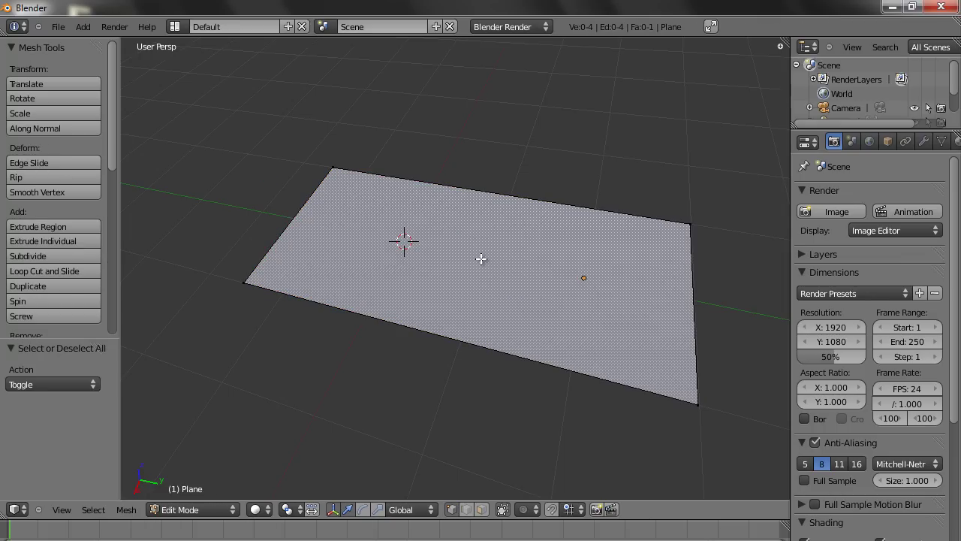
key(ctrl+r)
click(509, 201)
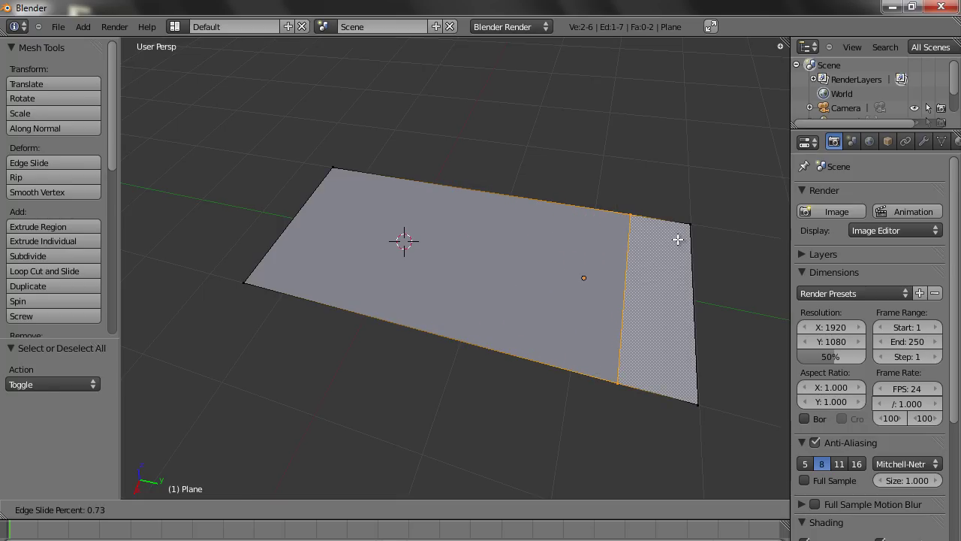
click(679, 238)
key(a)
mouse_move(490, 302)
middle_down()
mouse_move(474, 299)
mouse_move(484, 305)
middle_up()
Add four evenly spaced loop cuts across the right-end strip
key(ctrl+r)
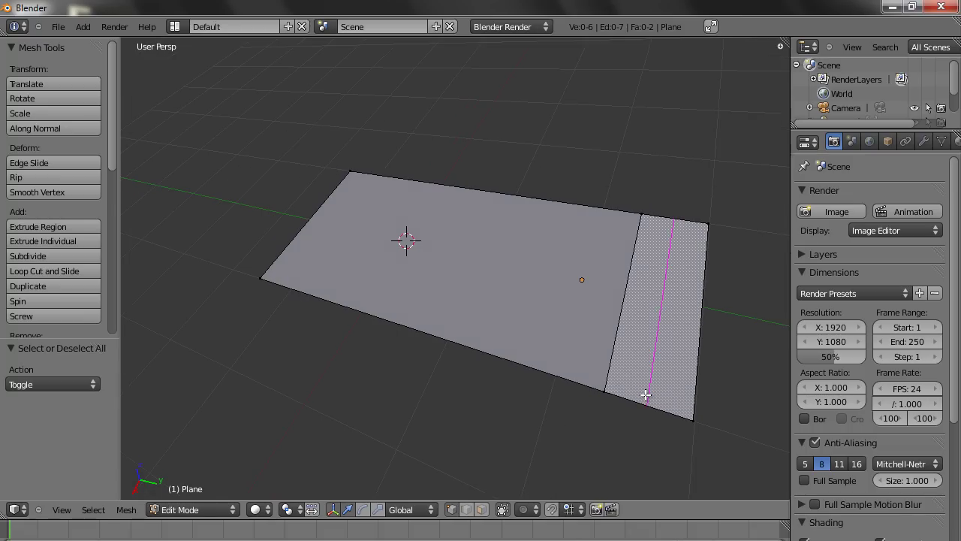
scroll(646, 394, up, 3)
click(646, 395)
right_click(642, 338)
key(a)
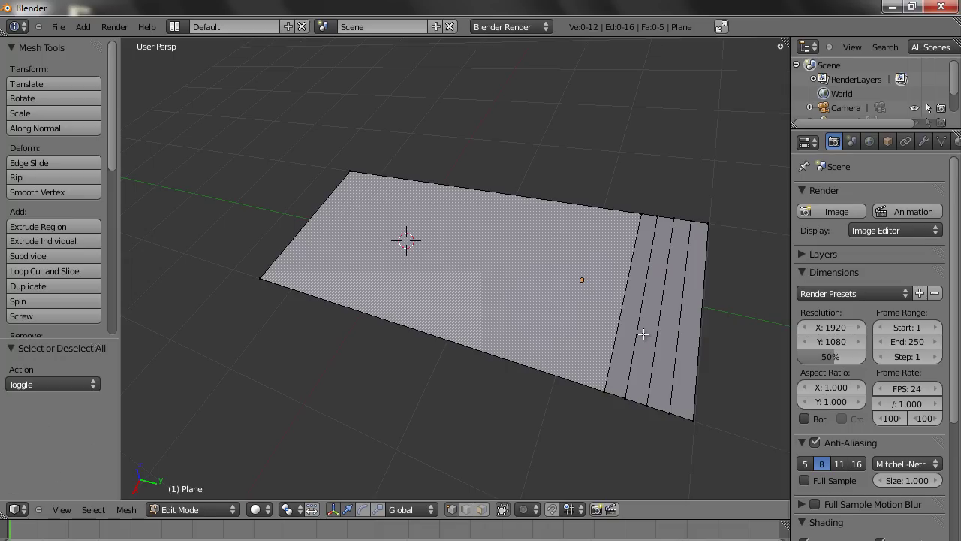
Add three evenly spaced lengthwise loop cuts, then switch to top view
key(ctrl+r)
scroll(635, 302, up, 2)
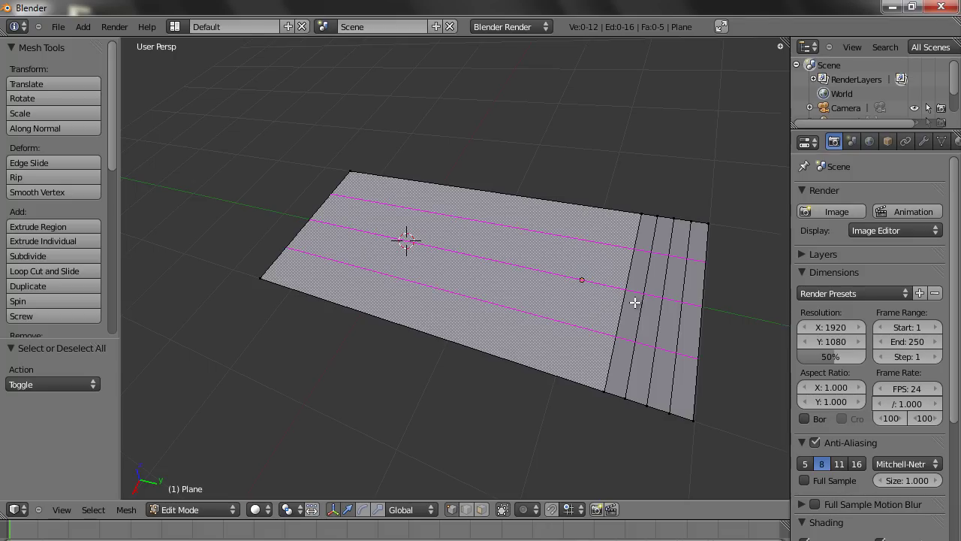
click(635, 302)
right_click(636, 302)
key(a)
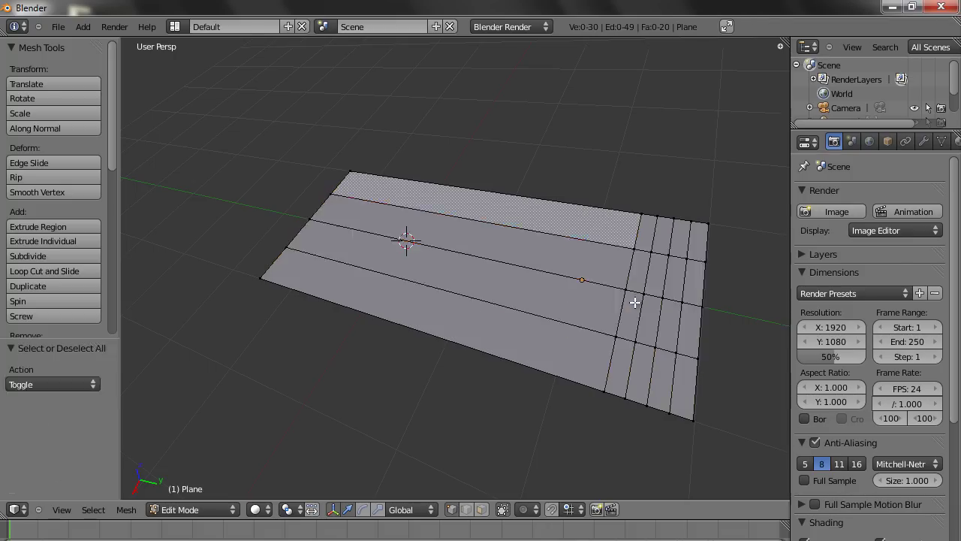
shift+middle_drag(590, 279, 521, 277)
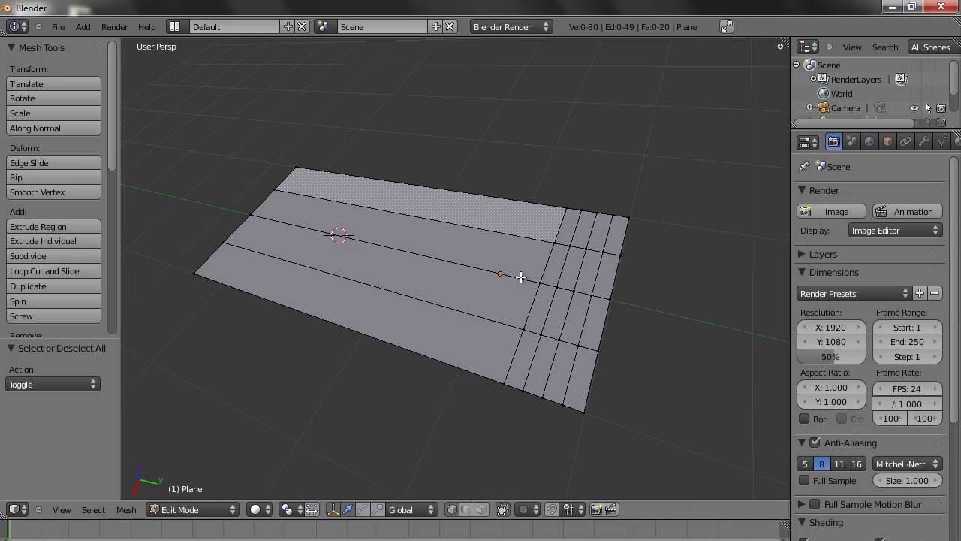
key(KP_7)
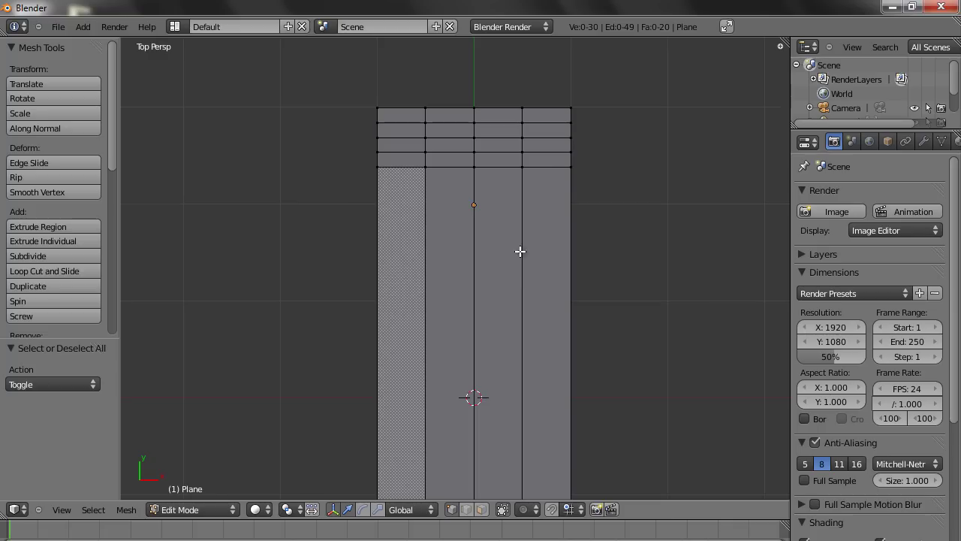
Select the centre vertex of the phone's top section, trying and undoing its deletion
shift+middle_drag(515, 158, 505, 248)
scroll(504, 247, up, 7)
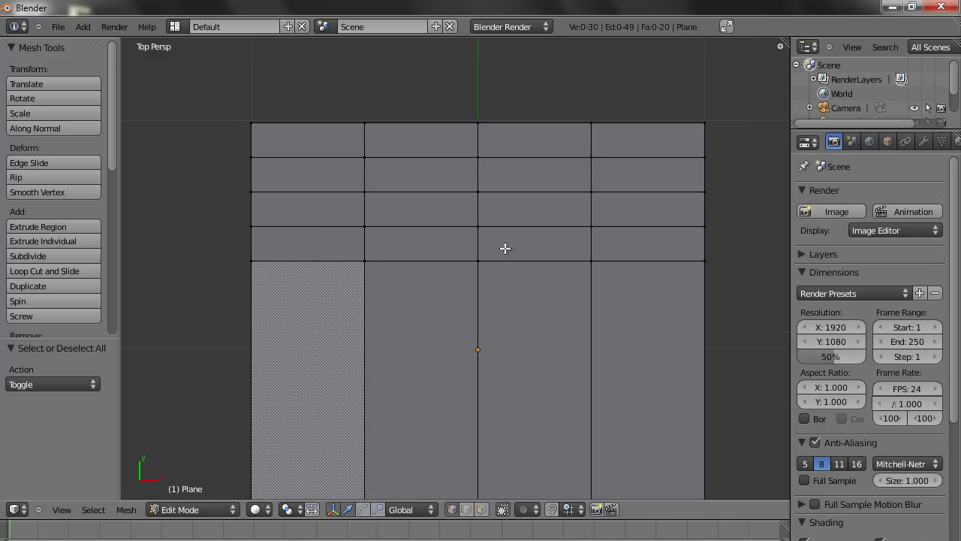
shift+middle_drag(503, 251, 504, 258)
right_click(456, 196)
scroll(478, 208, down, 3)
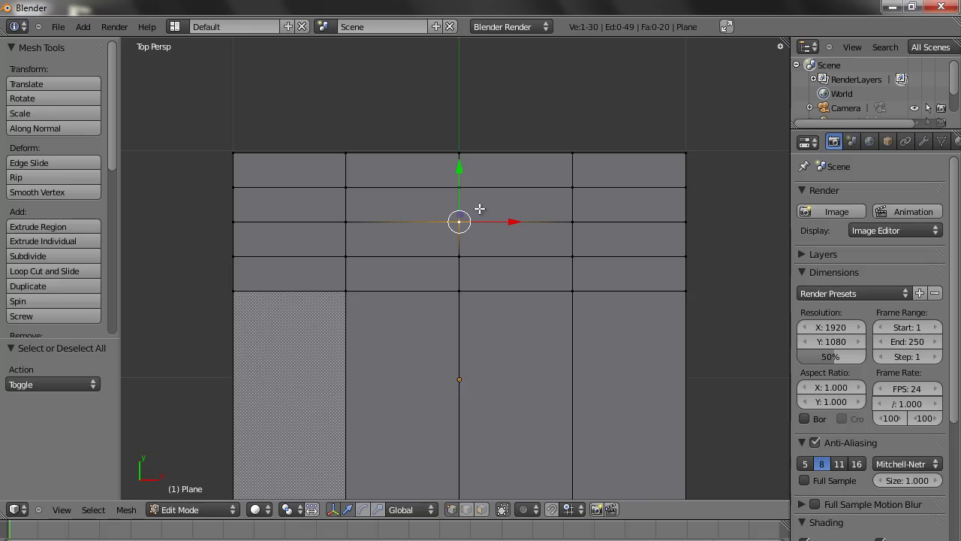
key(x)
click(480, 209)
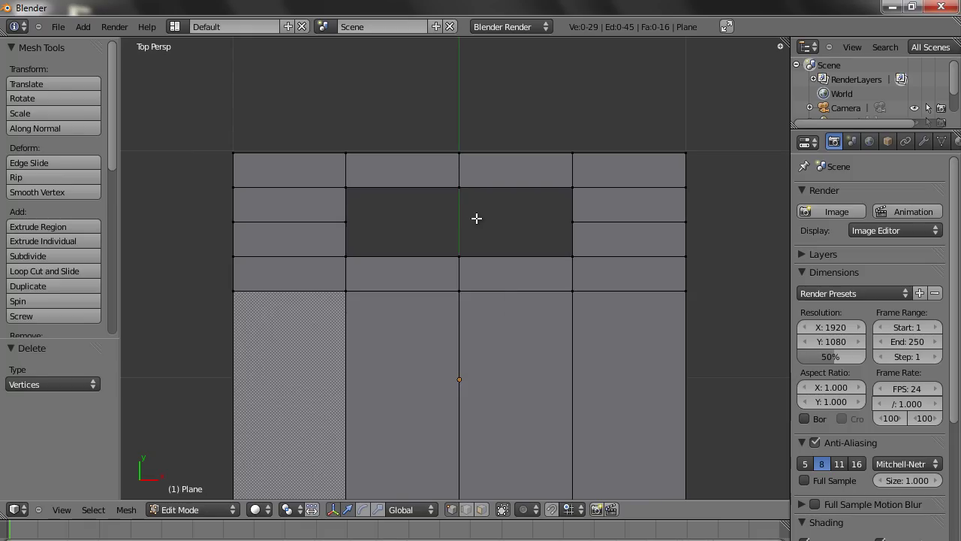
key(ctrl+z)
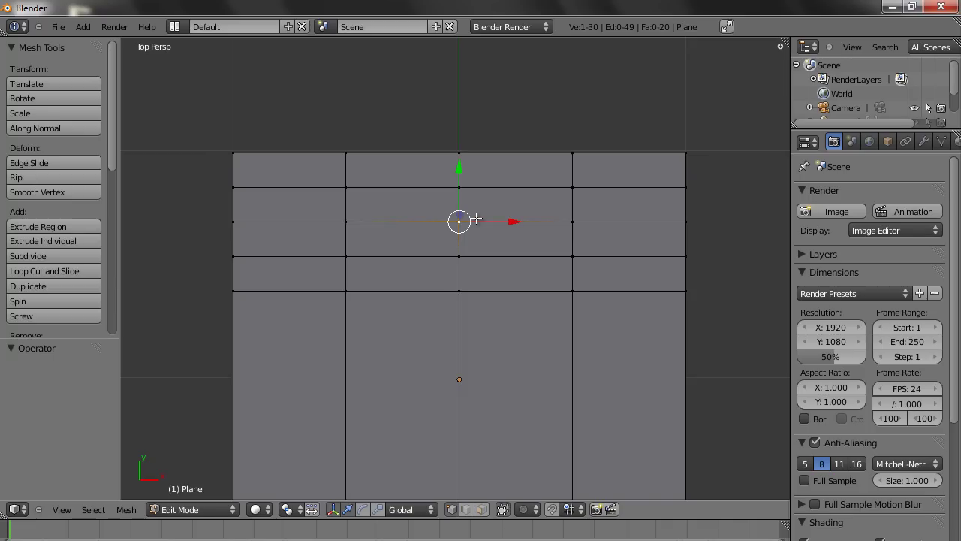
Snap the 3D cursor to that vertex, then delete it to open a rectangular hole
key(shift+s)
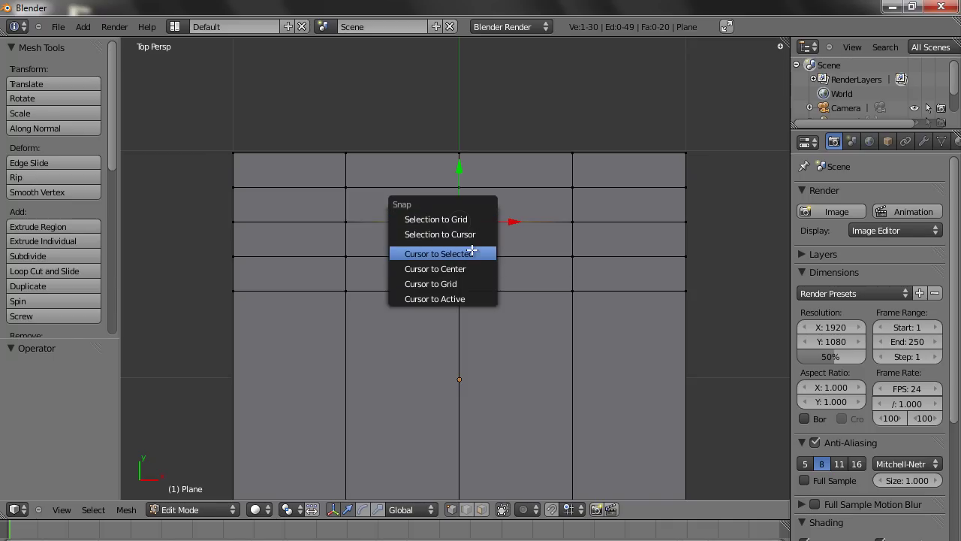
click(472, 250)
scroll(479, 230, up, 3)
key(x)
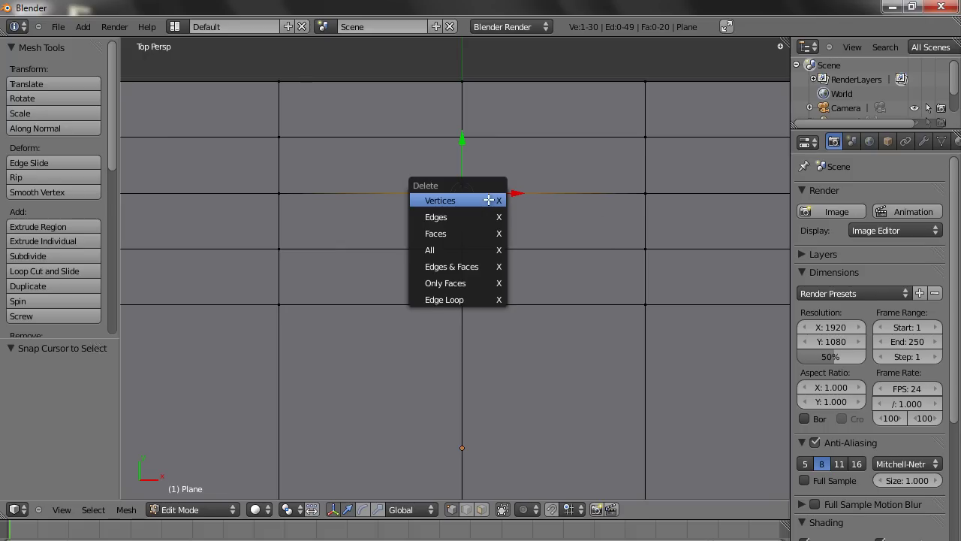
click(487, 200)
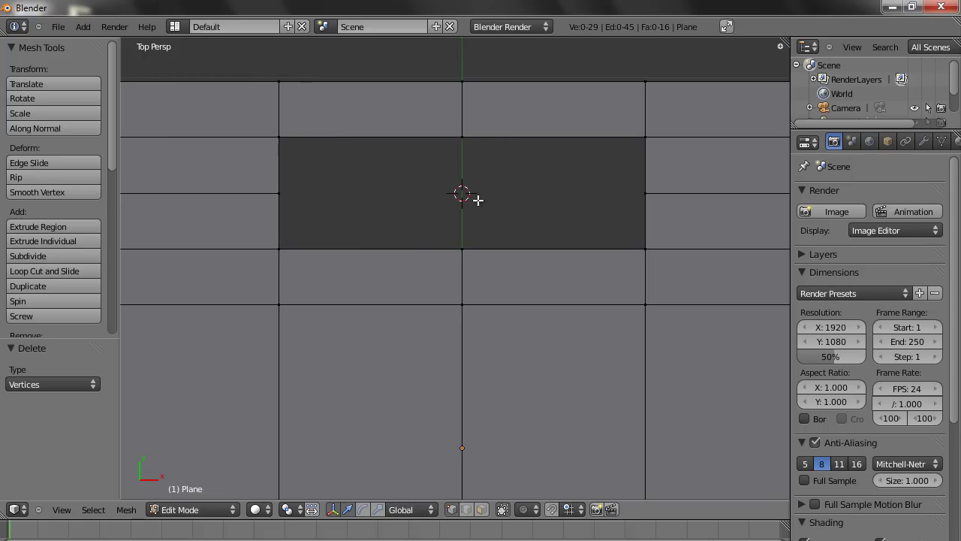
key(shift+a)
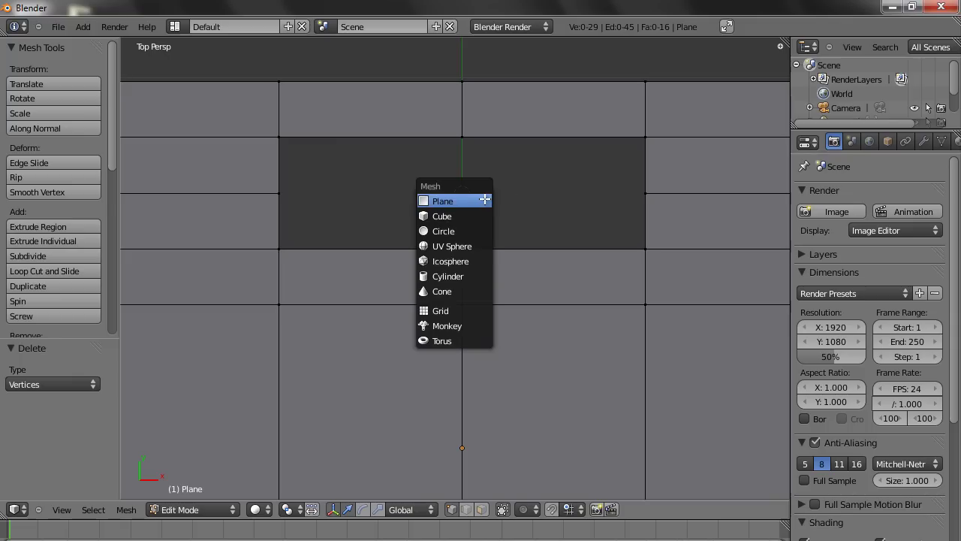
Add an 8-vertex circle at the cursor and scale it to 0.135 inside the hole
click(449, 232)
click(52, 384)
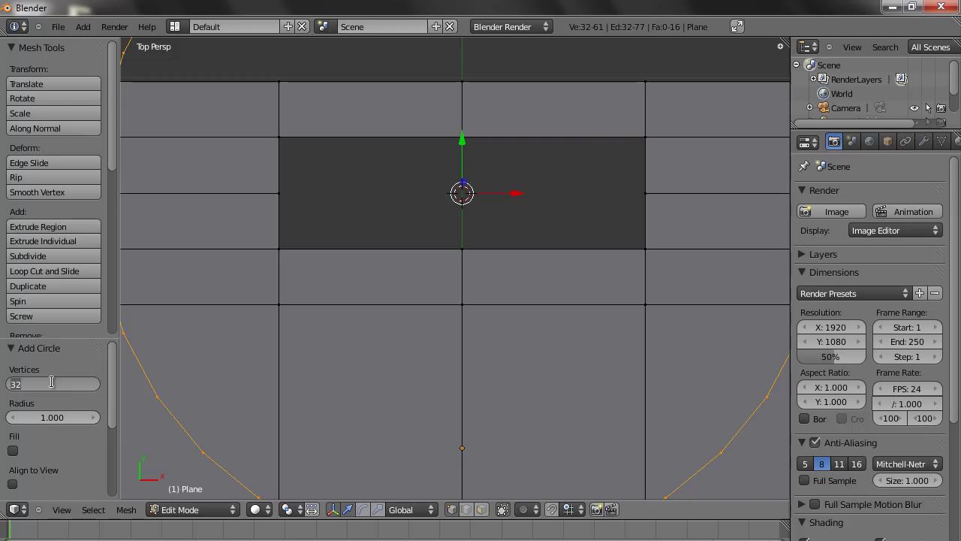
text(8)
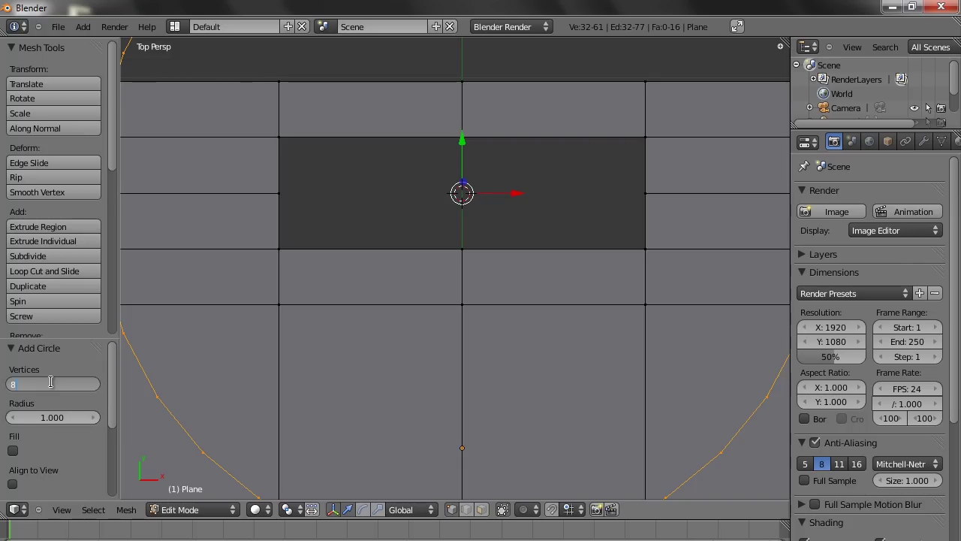
key(Return)
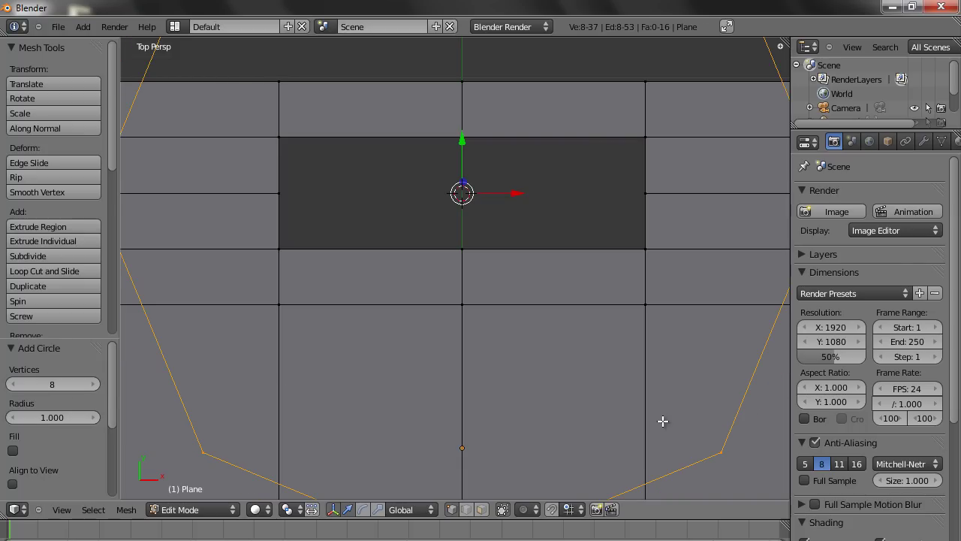
key(s)
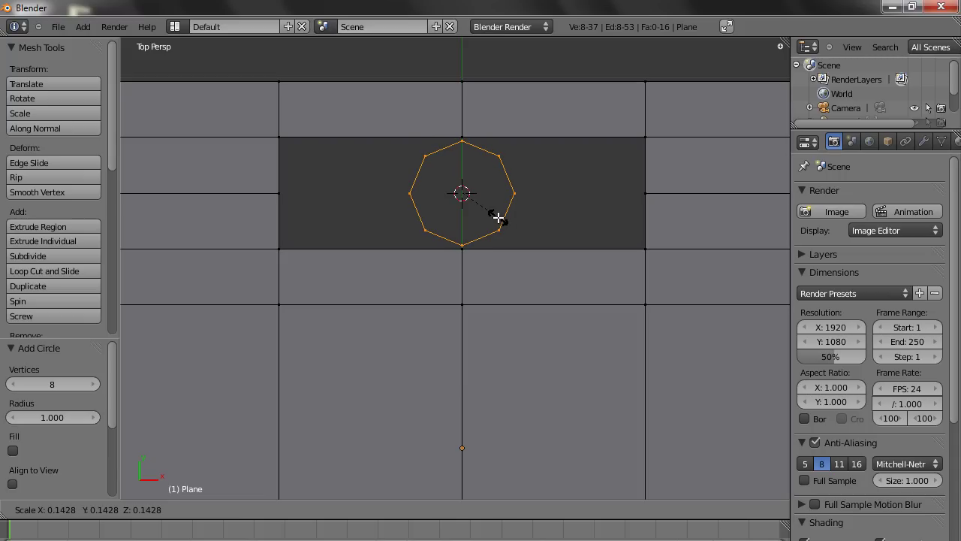
click(499, 217)
scroll(499, 216, up, 1)
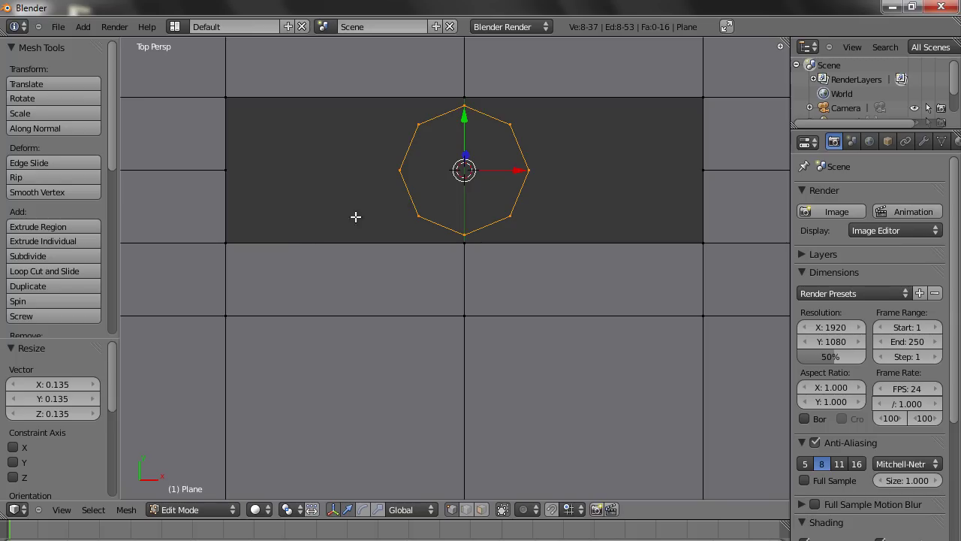
key(a)
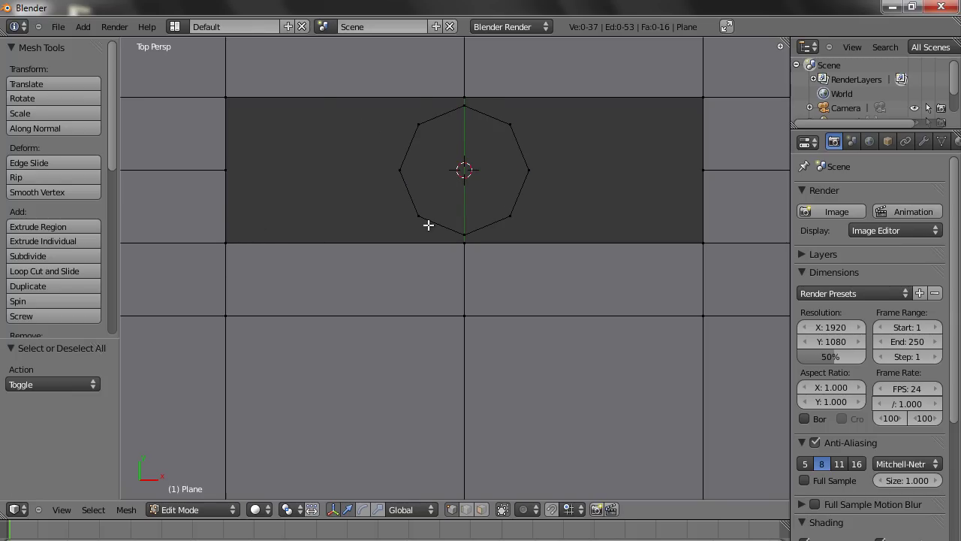
Merge the hole's bottom-centre and bottom-left vertices onto the nearest octagon corners, At Last
right_click(239, 244)
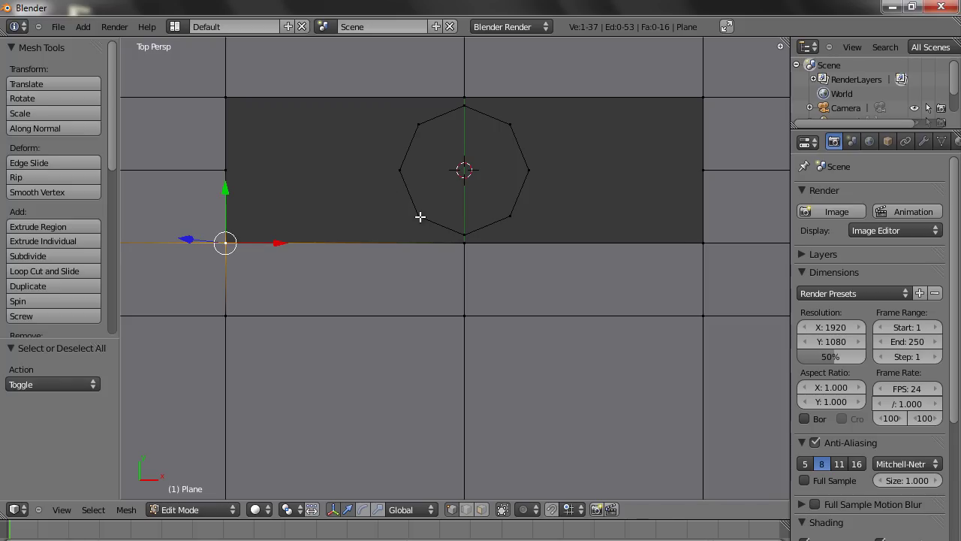
right_click(469, 251)
shift+right_click(465, 233)
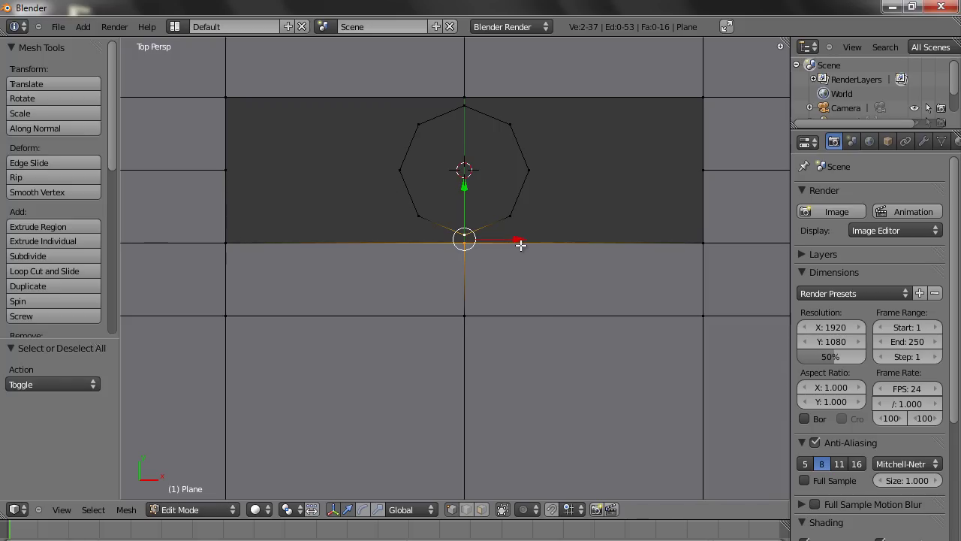
key(alt+m)
click(521, 245)
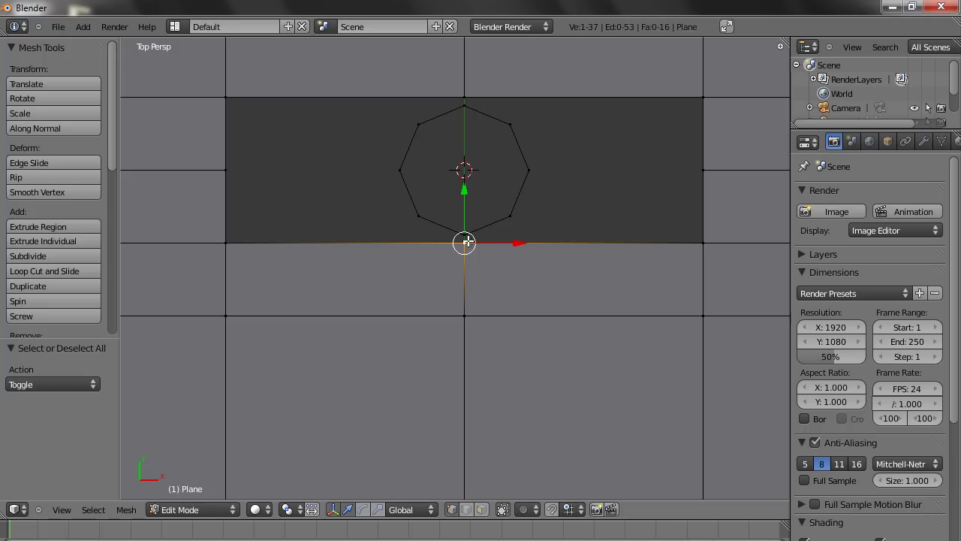
scroll(467, 245, up, 3)
shift+right_click(464, 203)
key(alt+m)
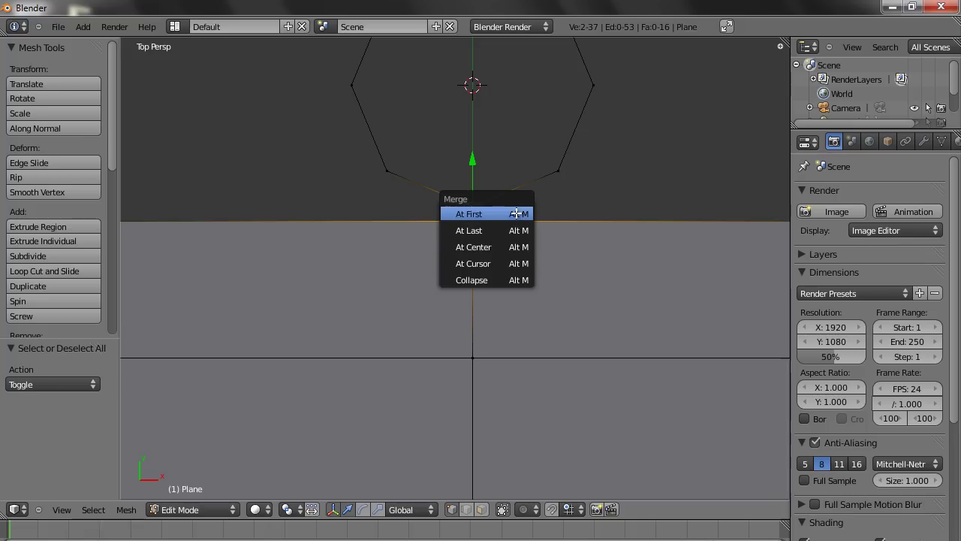
key(Down)
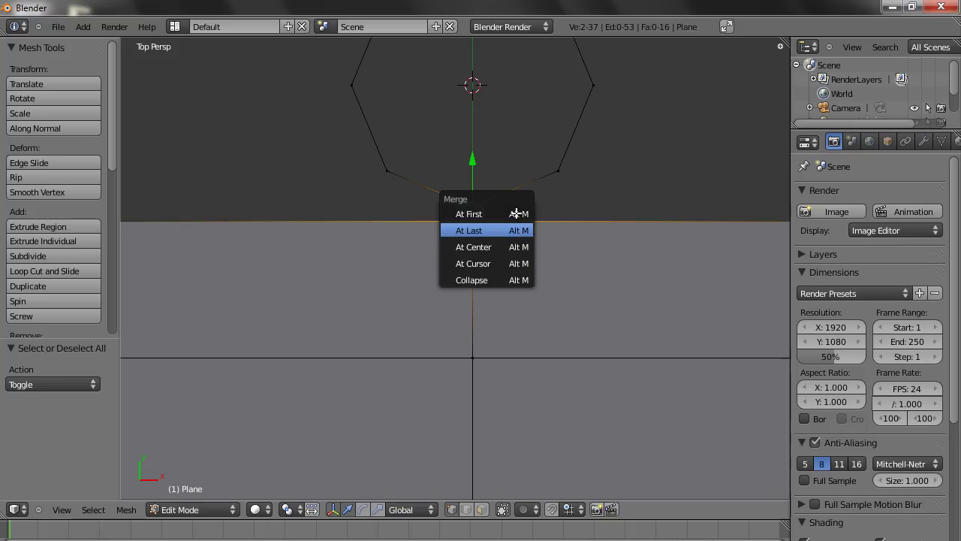
key(Return)
scroll(516, 212, down, 4)
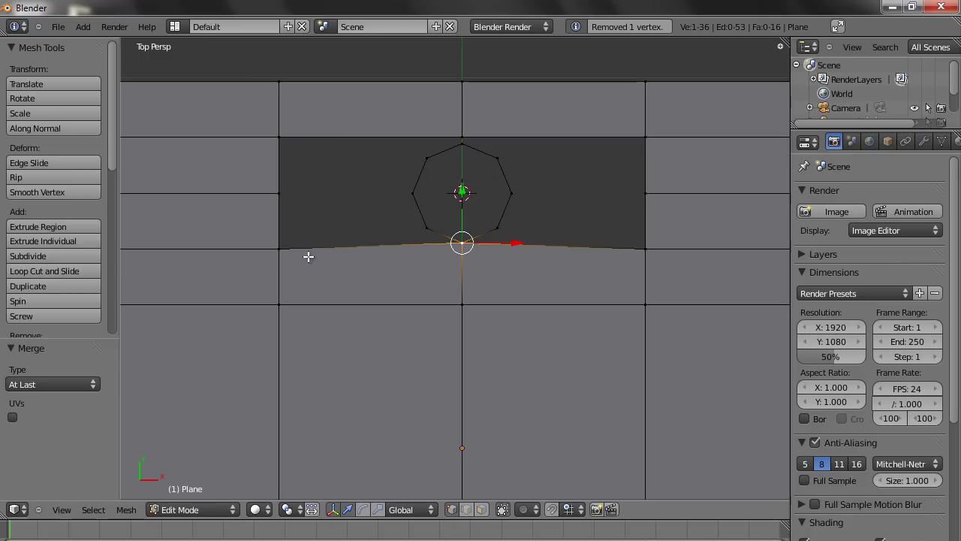
right_click(274, 259)
shift+right_click(428, 216)
key(alt+m)
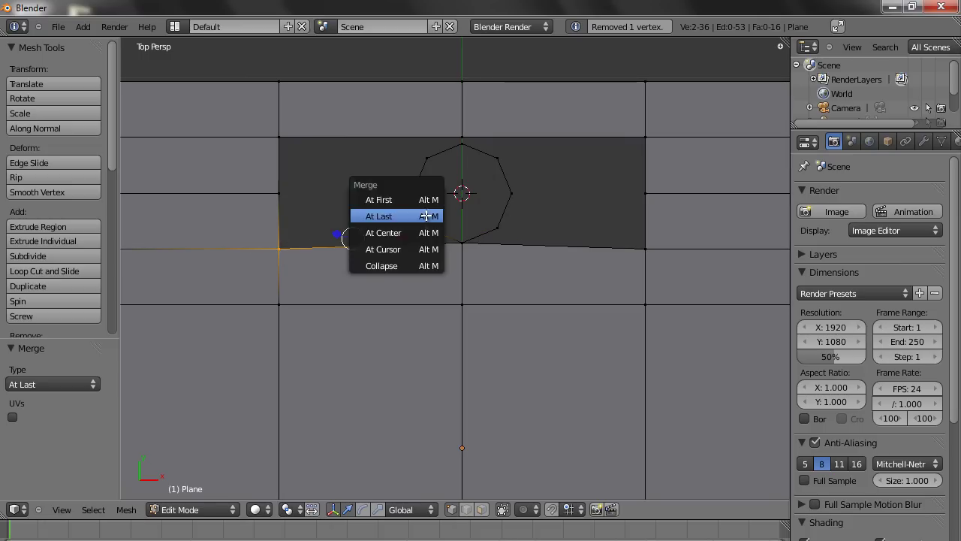
click(426, 215)
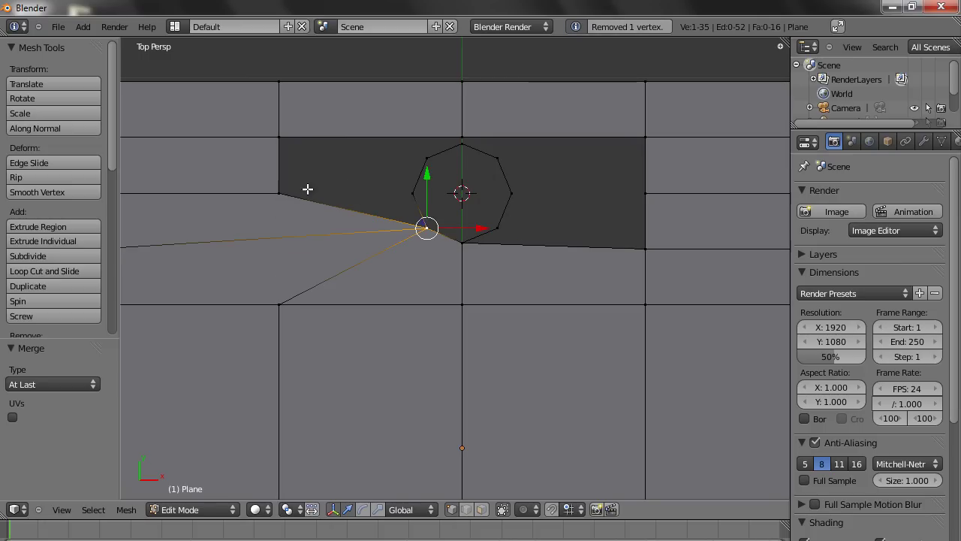
Merge the hole's left, top-left and top vertices onto their matching octagon corners
right_click(280, 190)
shift+right_click(412, 189)
key(alt+m)
click(411, 189)
right_click(270, 128)
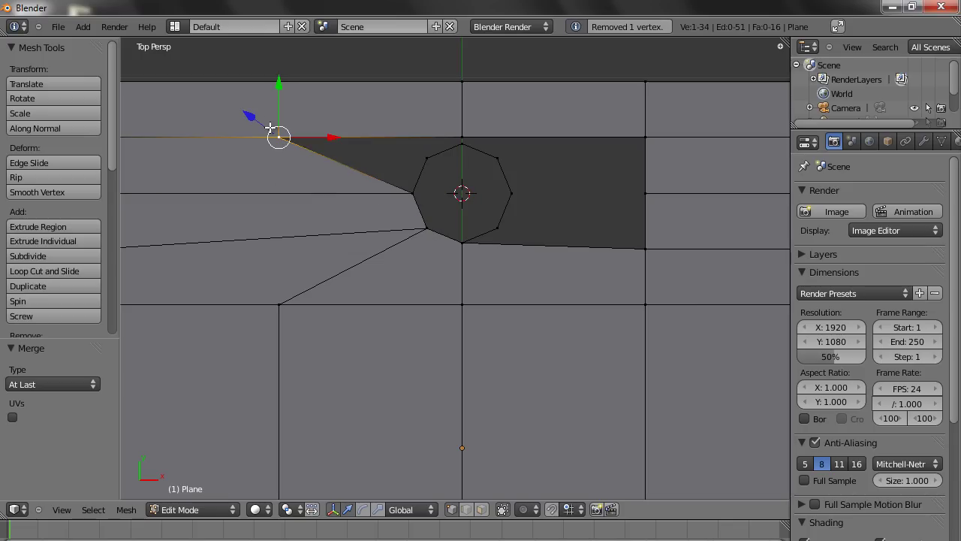
shift+right_click(424, 162)
key(alt+m)
click(424, 163)
right_click(458, 137)
key(alt+m)
click(463, 142)
Merge the hole's top-right, right and bottom-right vertices onto the octagon, then deselect all
right_click(656, 139)
shift+right_click(491, 155)
key(alt+m)
click(490, 158)
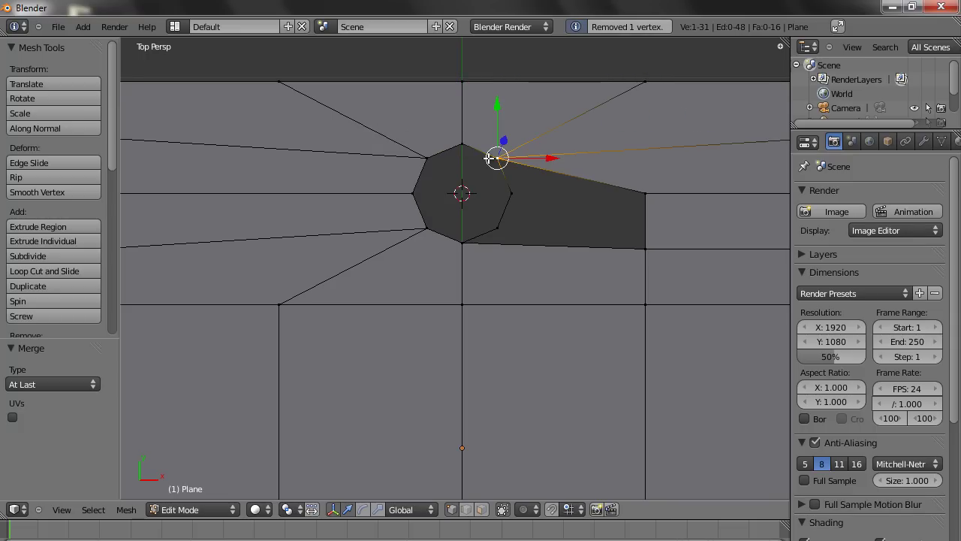
right_click(640, 189)
shift+right_click(516, 187)
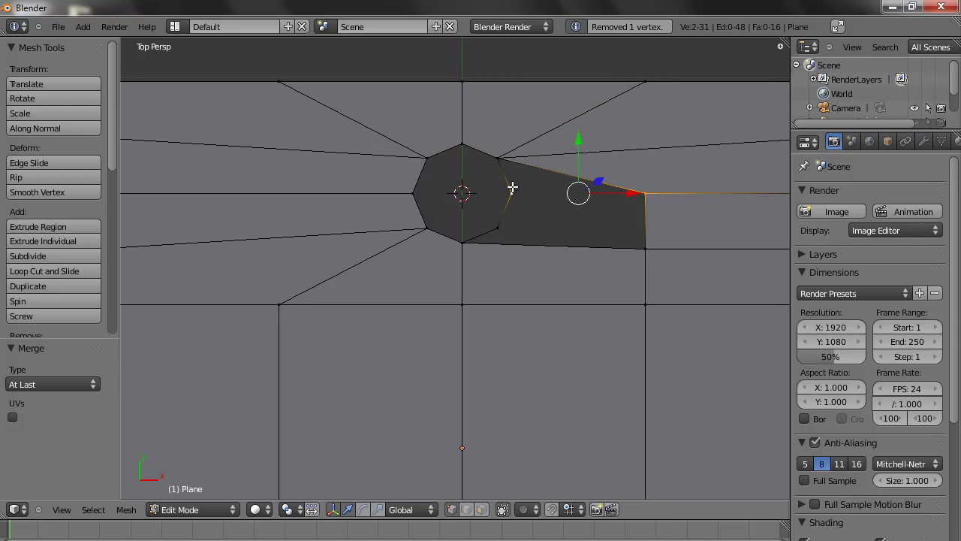
key(alt+m)
click(512, 188)
right_click(649, 245)
shift+right_click(474, 226)
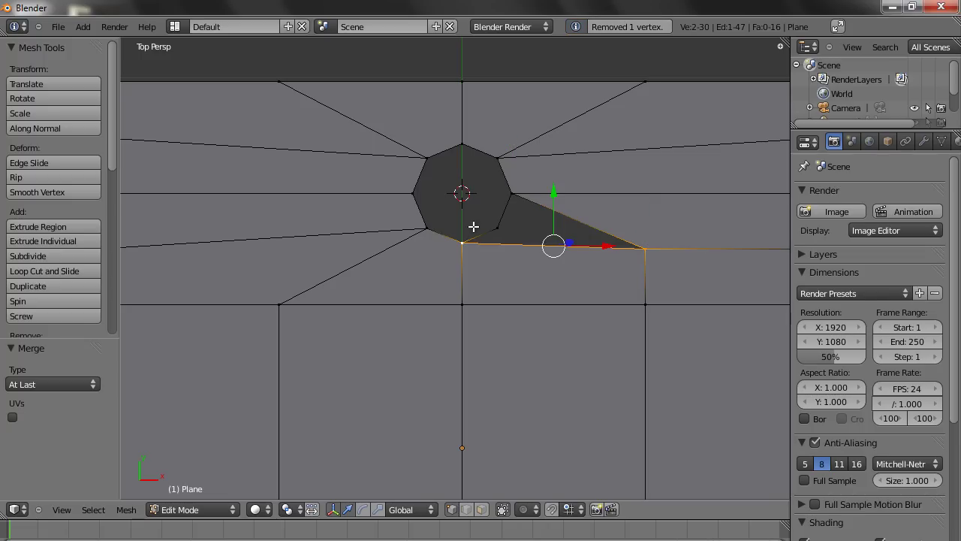
right_click(630, 255)
shift+right_click(517, 234)
key(alt+m)
click(517, 236)
key(a)
scroll(511, 253, down, 6)
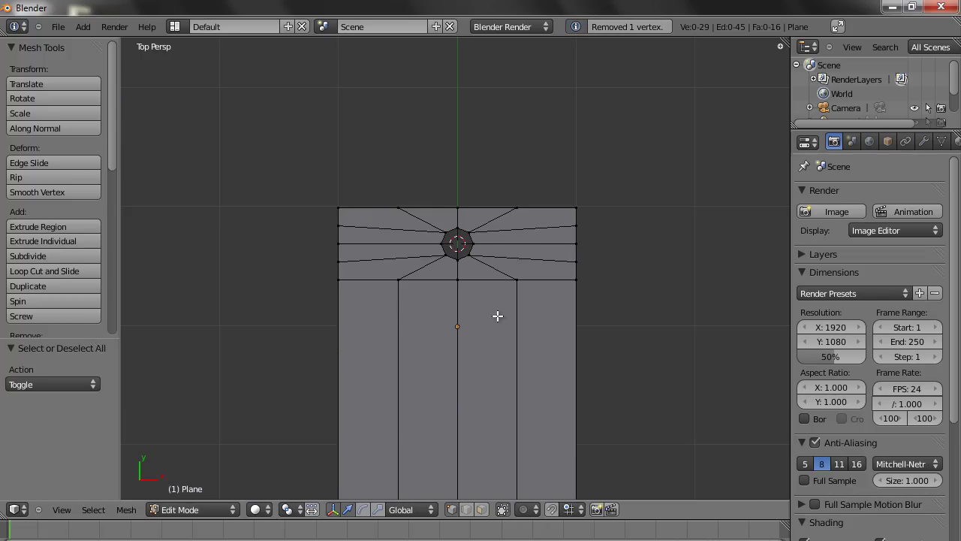
Add a crosswise edge loop slid near the bottom of the phone, factor 0.636
shift+scroll(480, 113, down, 5)
scroll(495, 237, down, 2)
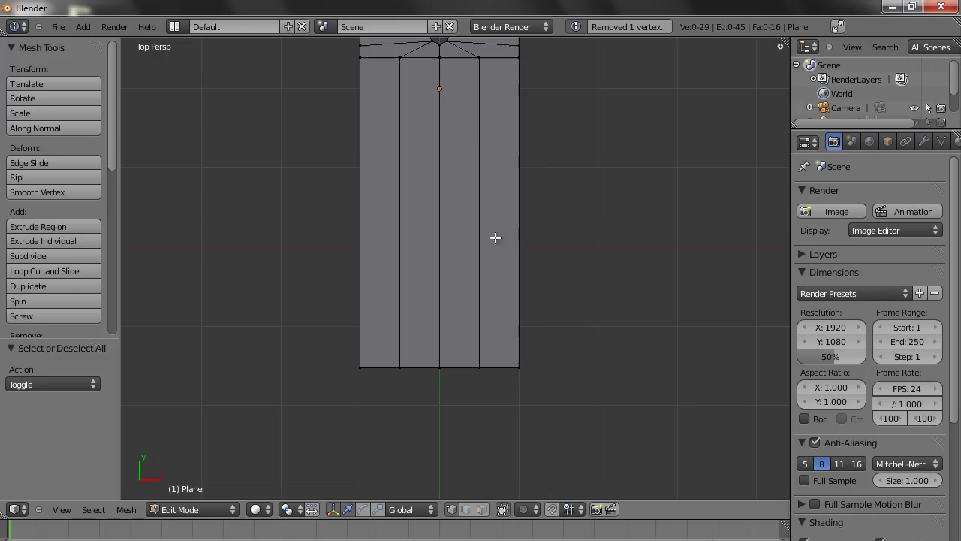
shift+middle_drag(475, 139, 482, 214)
key(a)
key(a)
click(491, 349)
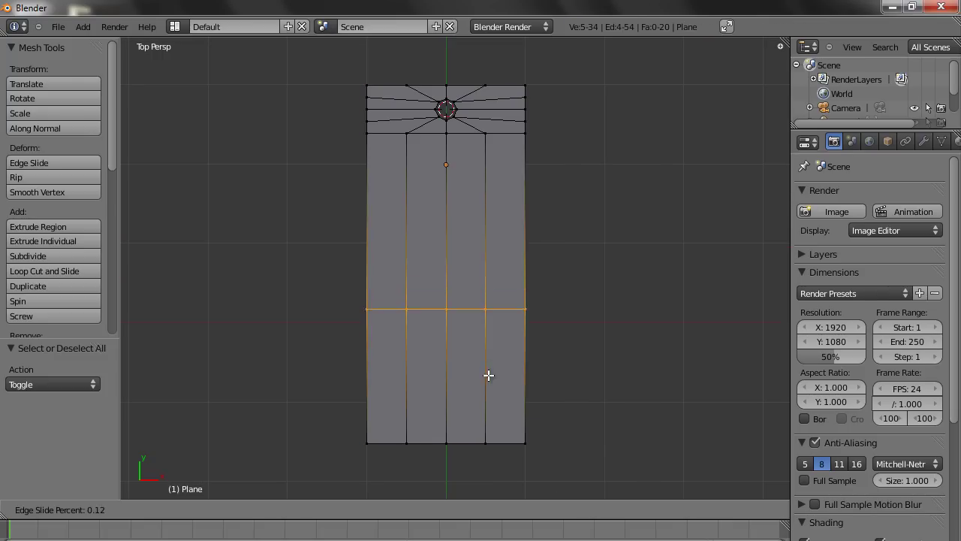
click(500, 448)
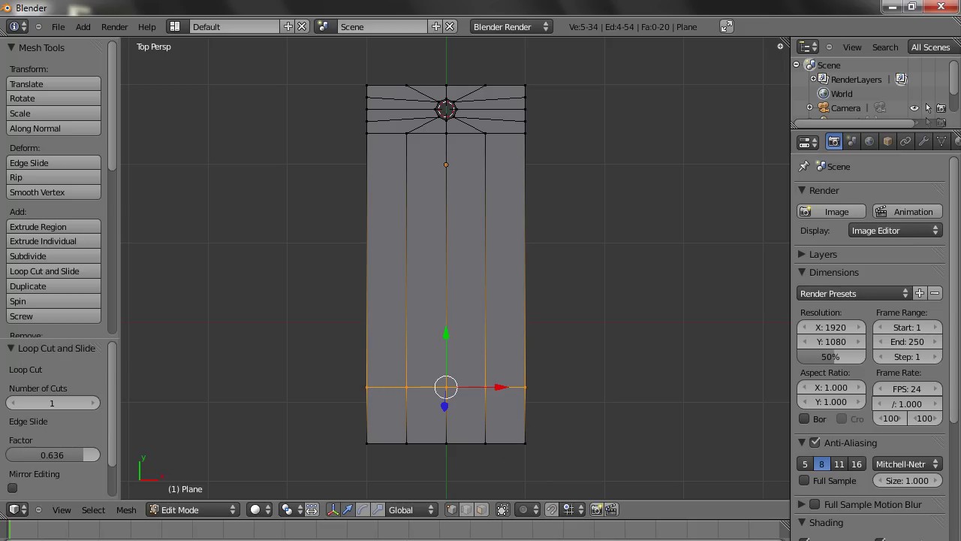
Check the iPhone reference image in Firefox, then return to the Blender mesh
mouse_move(180, 539)
click(218, 510)
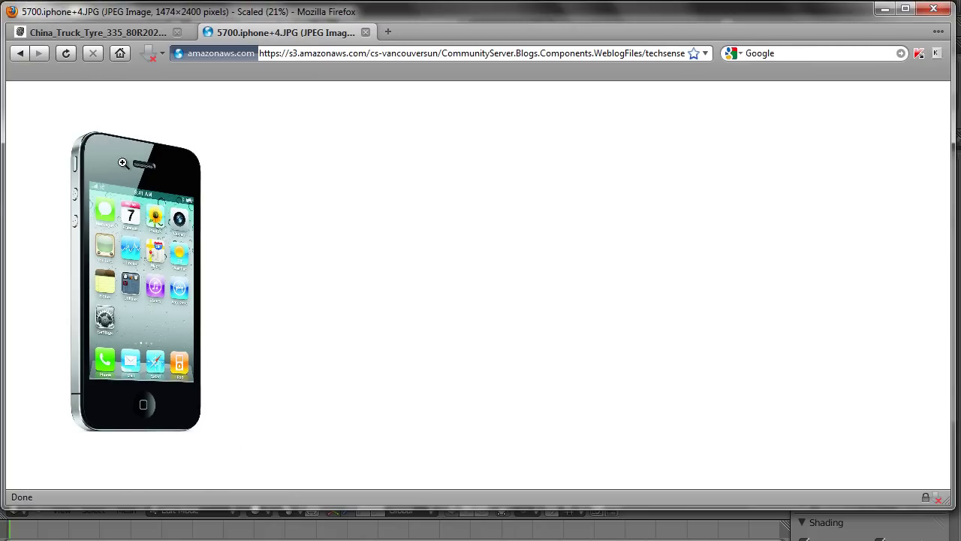
key(alt+Tab)
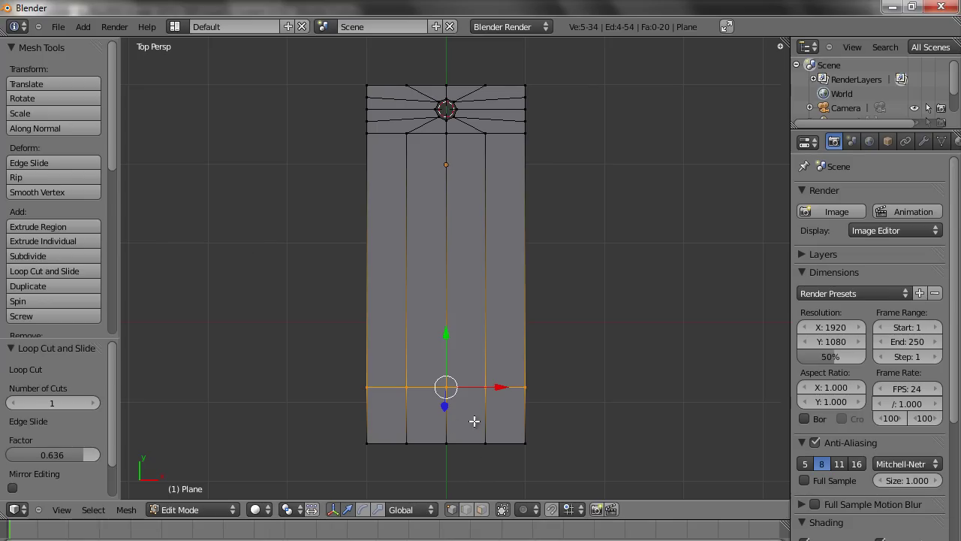
shift+middle_drag(474, 422, 474, 320)
Loop-cut the bottom row again, sliding the new edge loop down to factor 0.217, then deselect
scroll(474, 319, up, 3)
key(a)
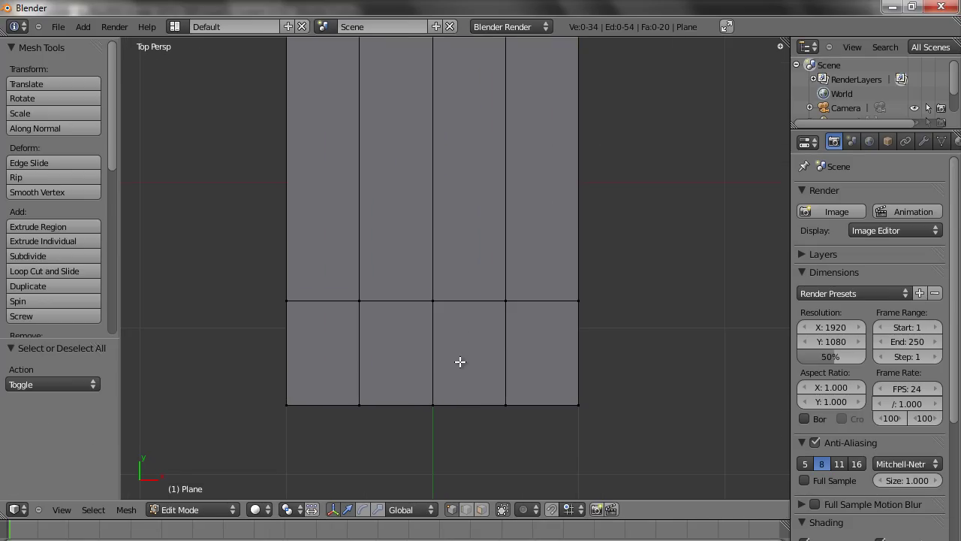
key(ctrl+r)
click(429, 362)
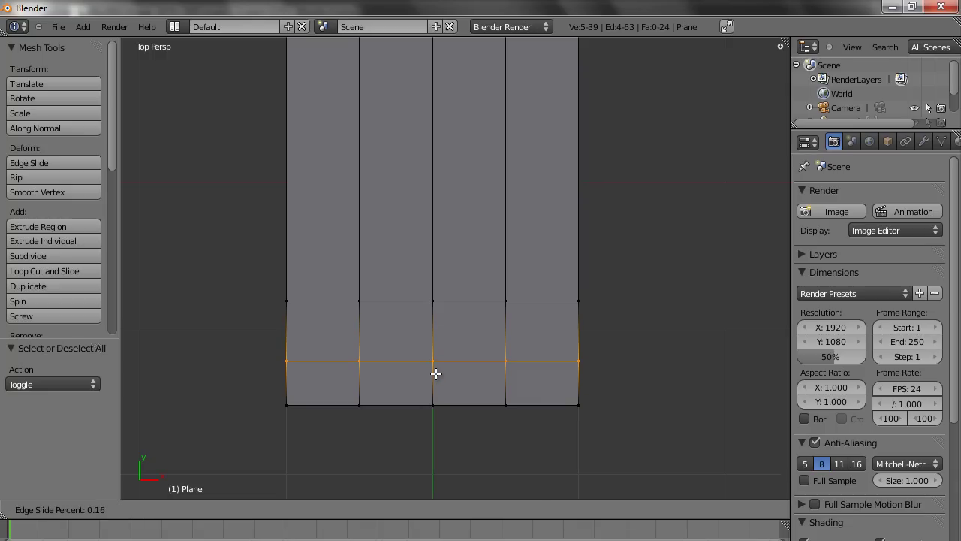
click(436, 377)
scroll(435, 377, down, 3)
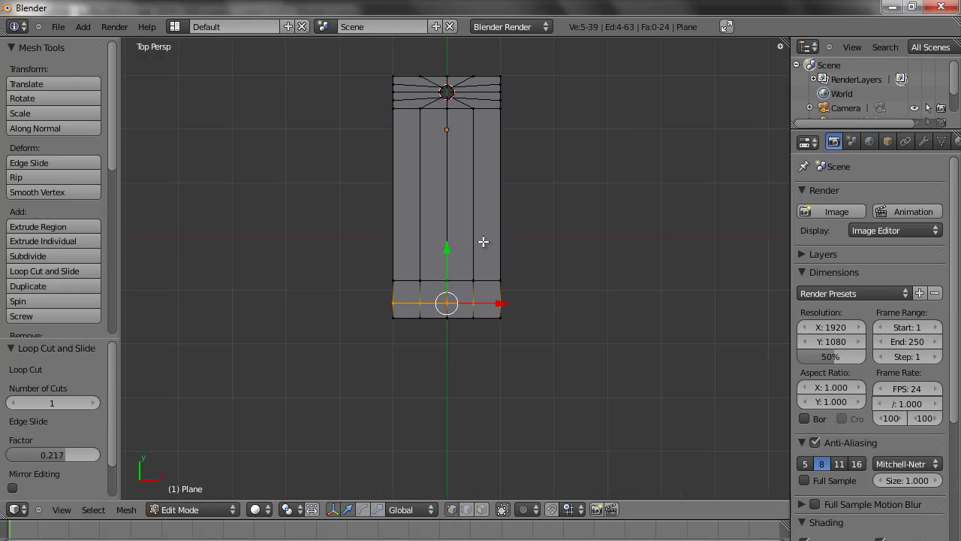
scroll(483, 240, up, 1)
scroll(482, 250, up, 1)
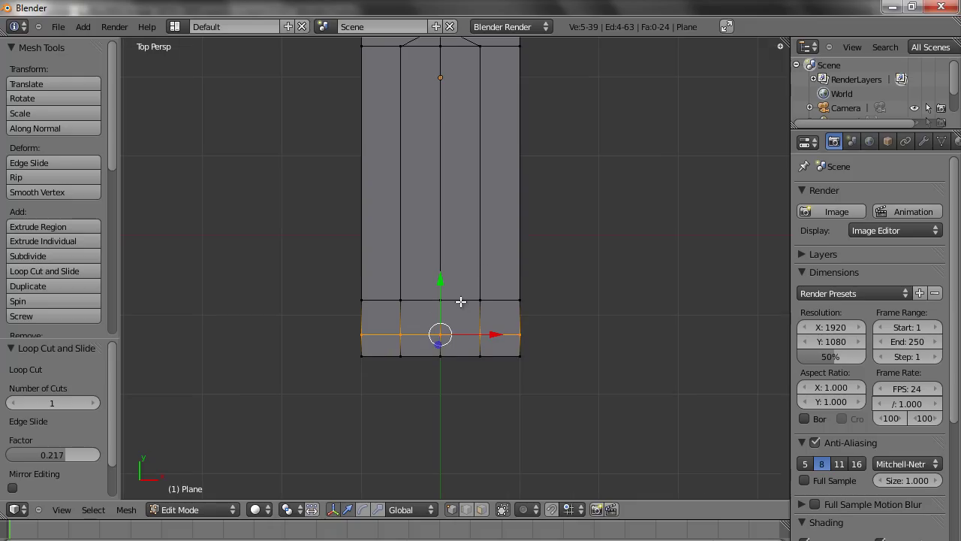
scroll(458, 329, up, 1)
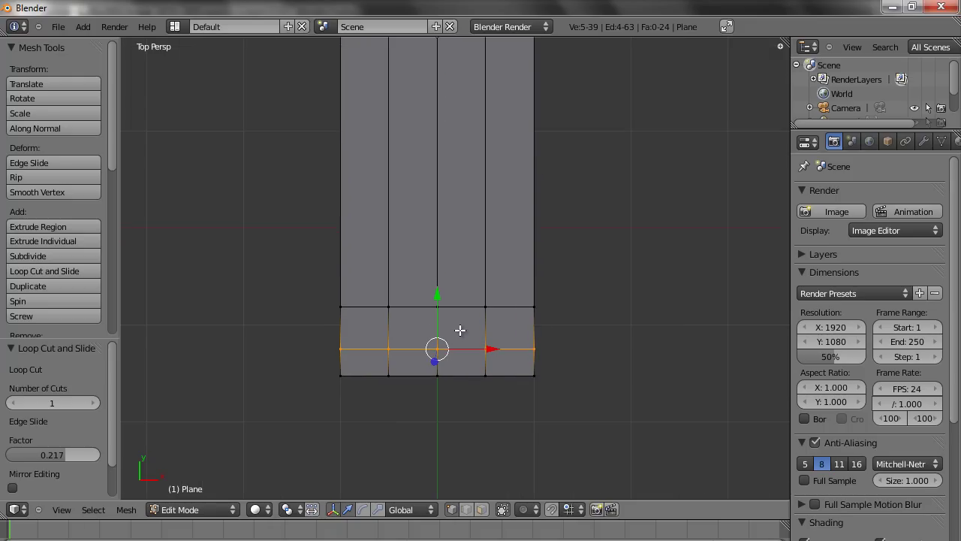
key(a)
scroll(460, 330, up, 1)
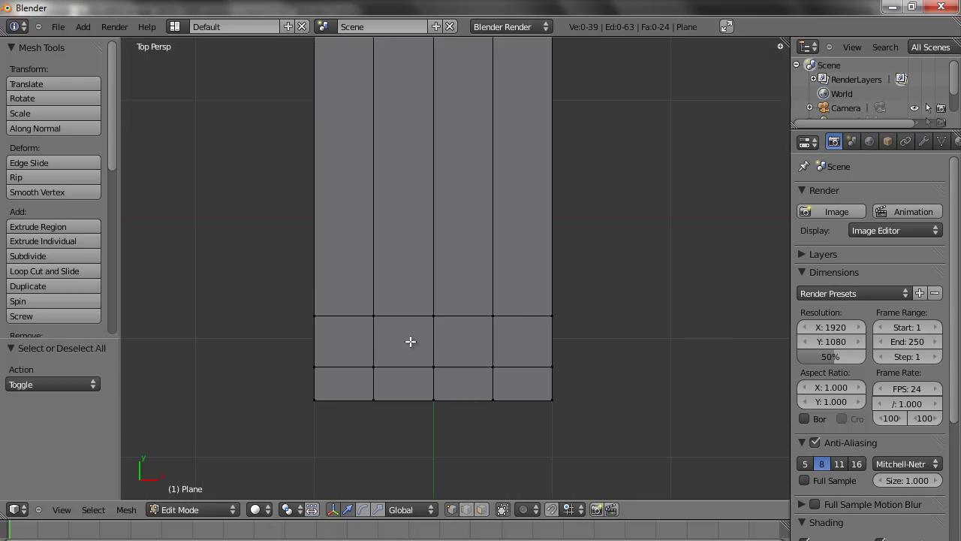
key(ctrl+Tab)
Extrude the two middle lower-band faces in place and scale them to 0.413
click(405, 369)
right_click(416, 352)
shift+right_click(464, 343)
scroll(464, 343, up, 2)
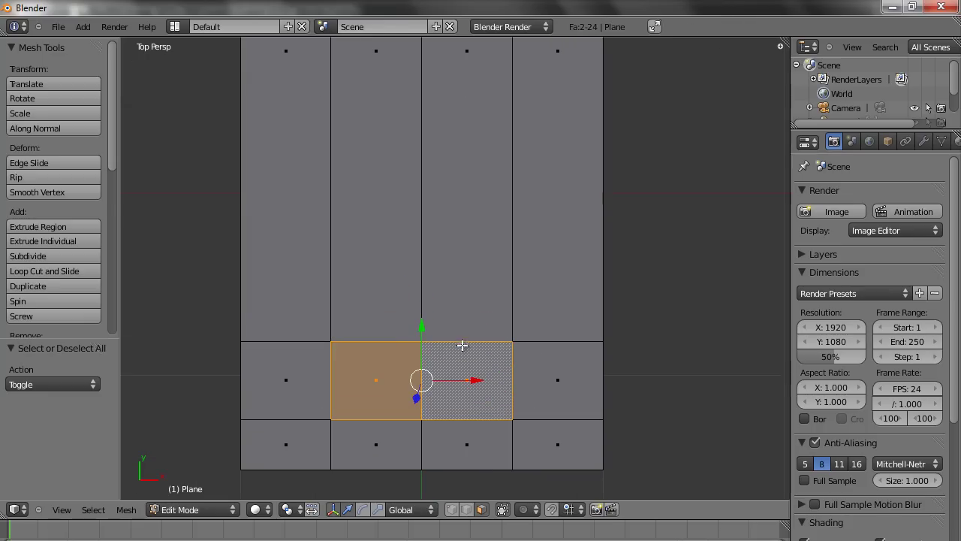
key(e)
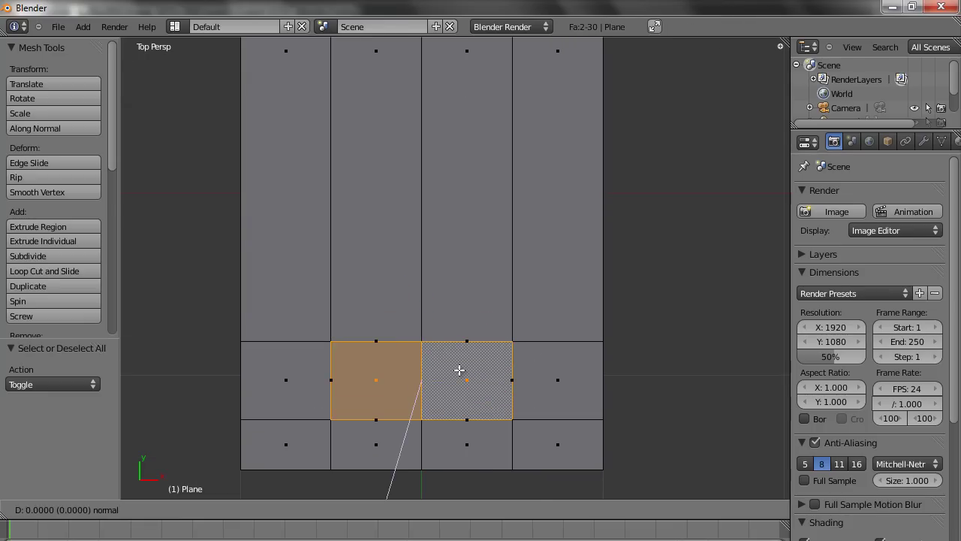
key(Escape)
key(s)
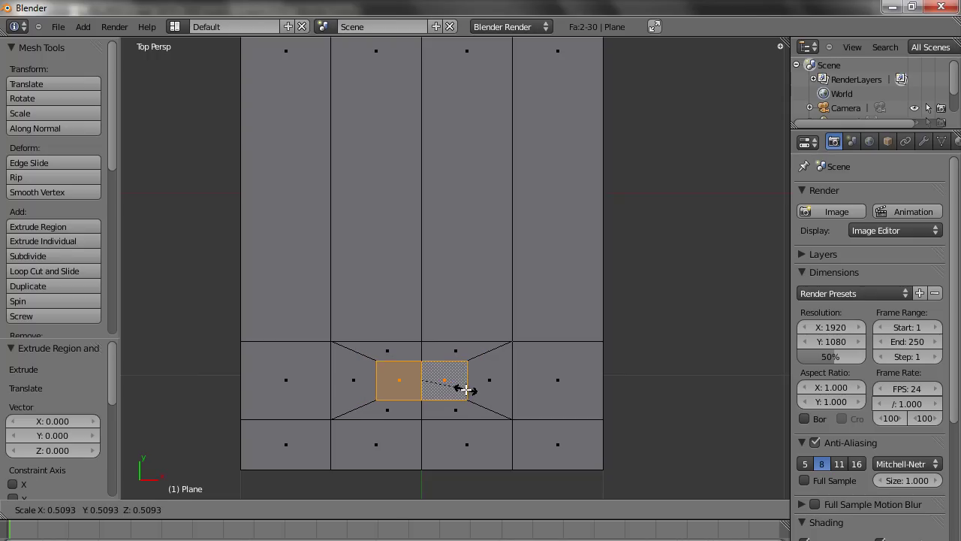
click(459, 387)
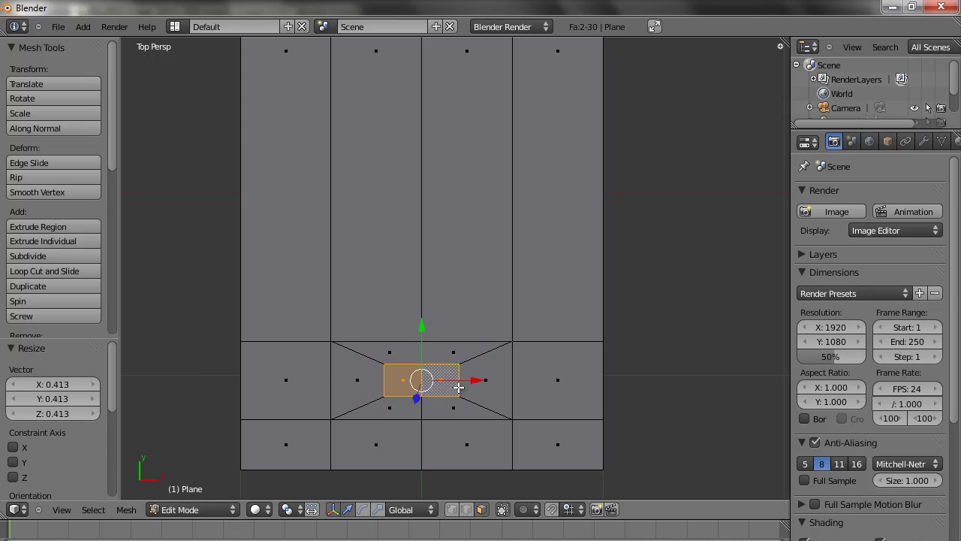
scroll(461, 388, up, 3)
shift+middle_drag(461, 389, 438, 250)
right_click(499, 263)
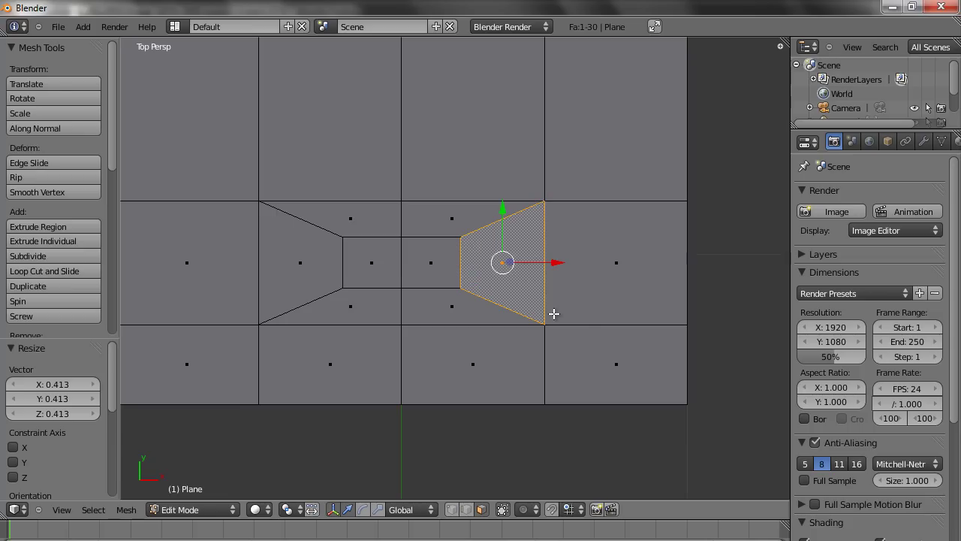
Inset the right trapezoid face at 0.604 scale and subdivide it
key(e)
right_click(583, 332)
key(s)
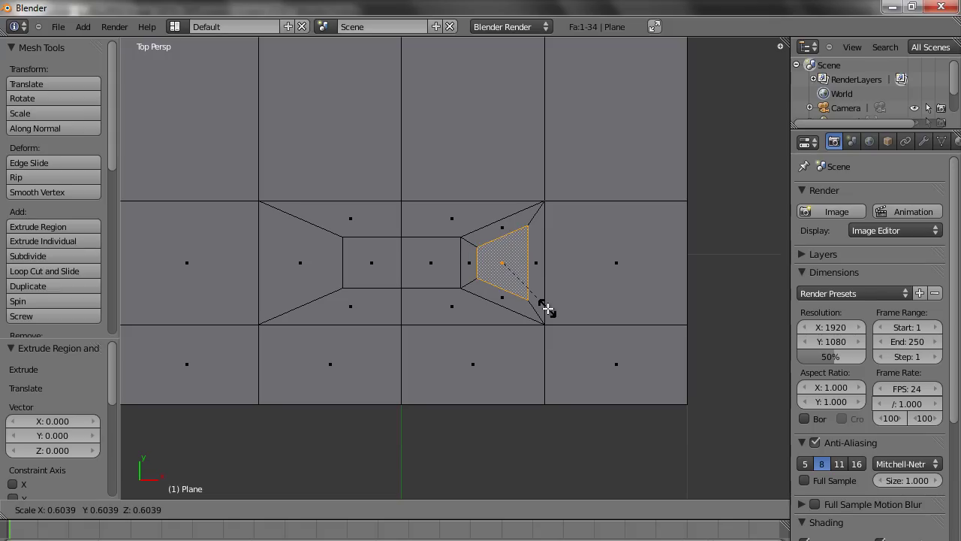
click(548, 309)
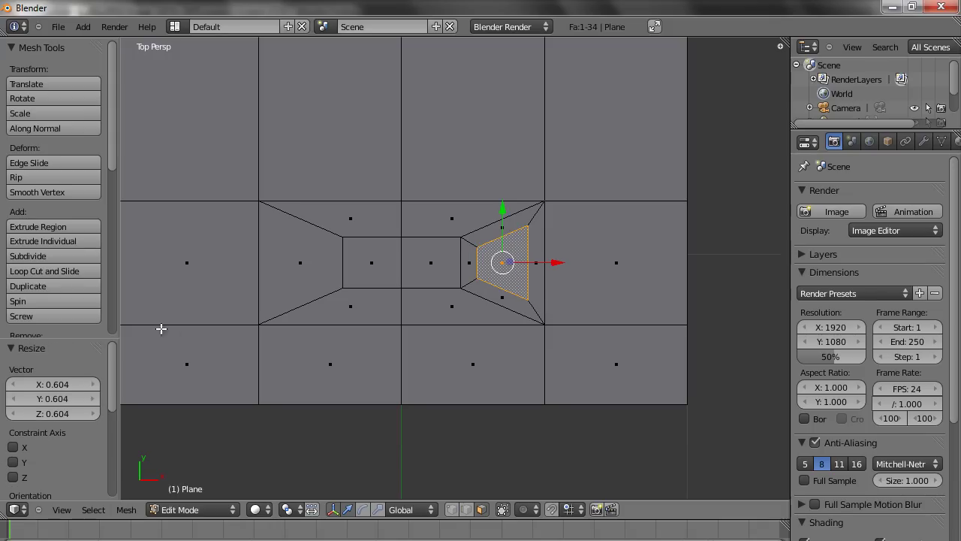
click(42, 255)
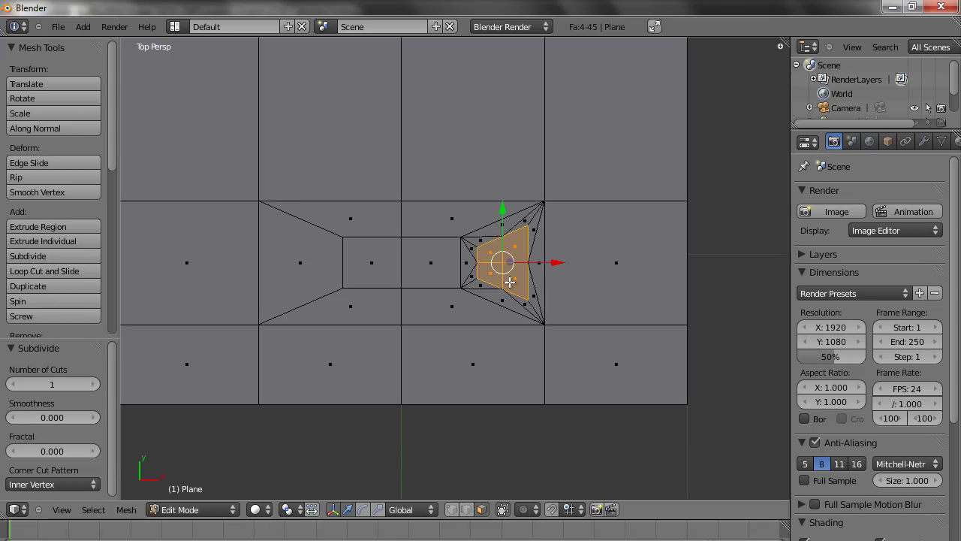
scroll(507, 279, up, 3)
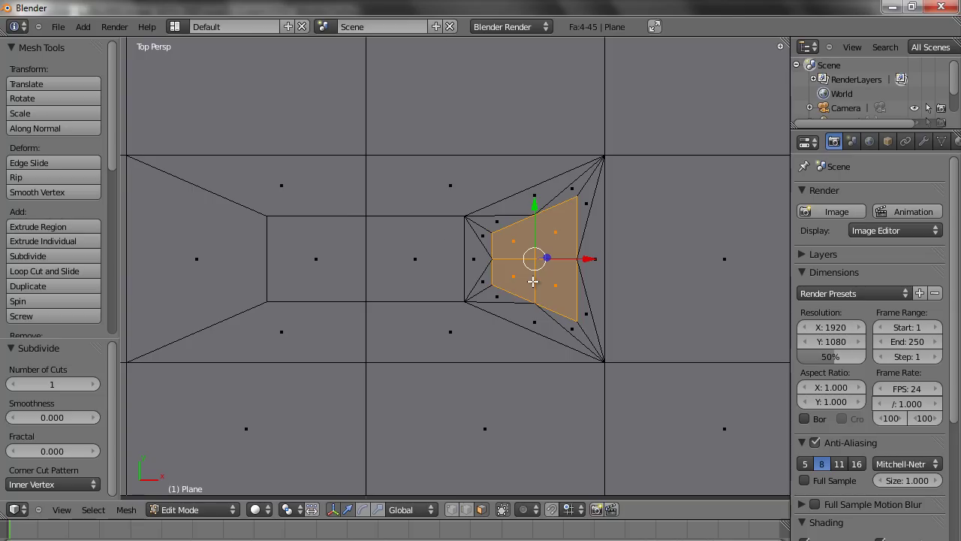
Delete the two faces of the centre rectangle to open a rectangular hole
key(ctrl+Tab)
click(496, 255)
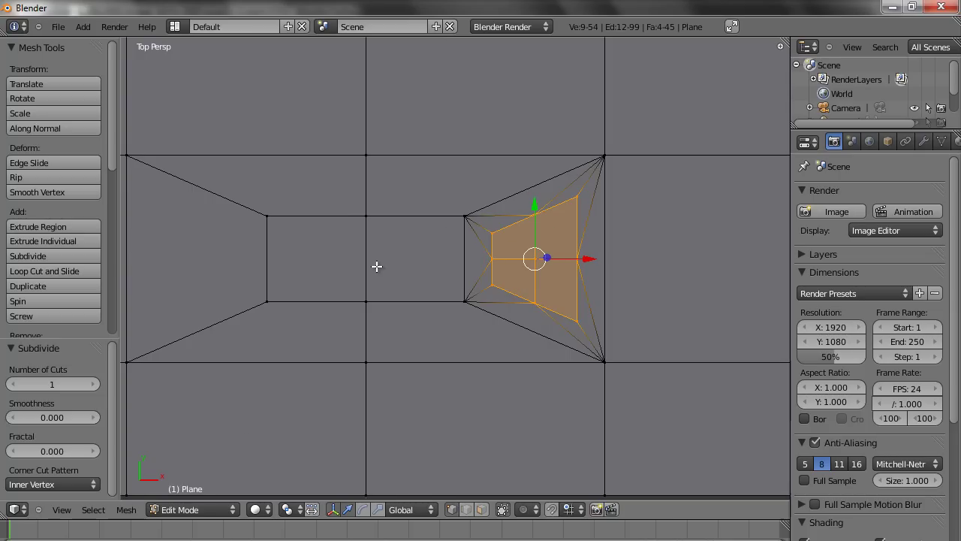
key(ctrl+Tab)
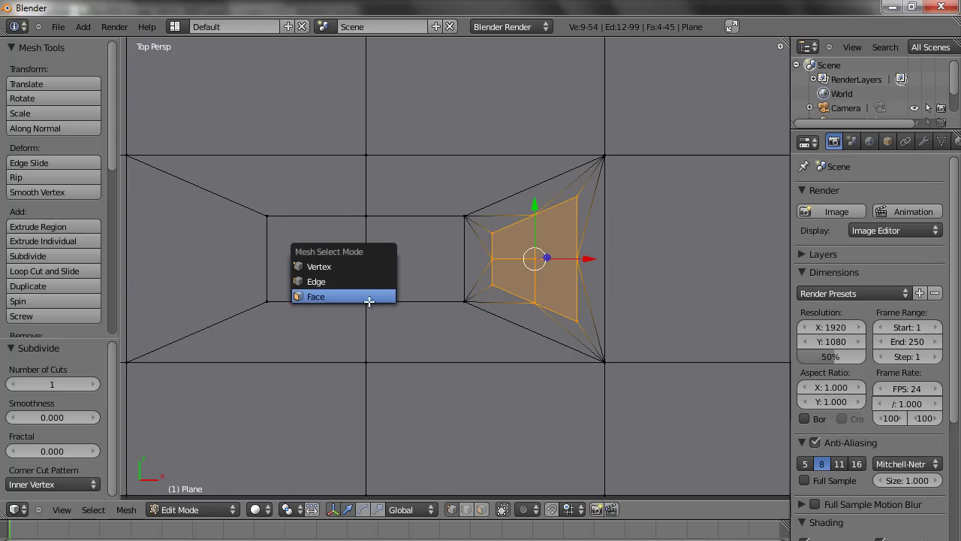
click(369, 297)
right_click(413, 266)
shift+right_click(343, 270)
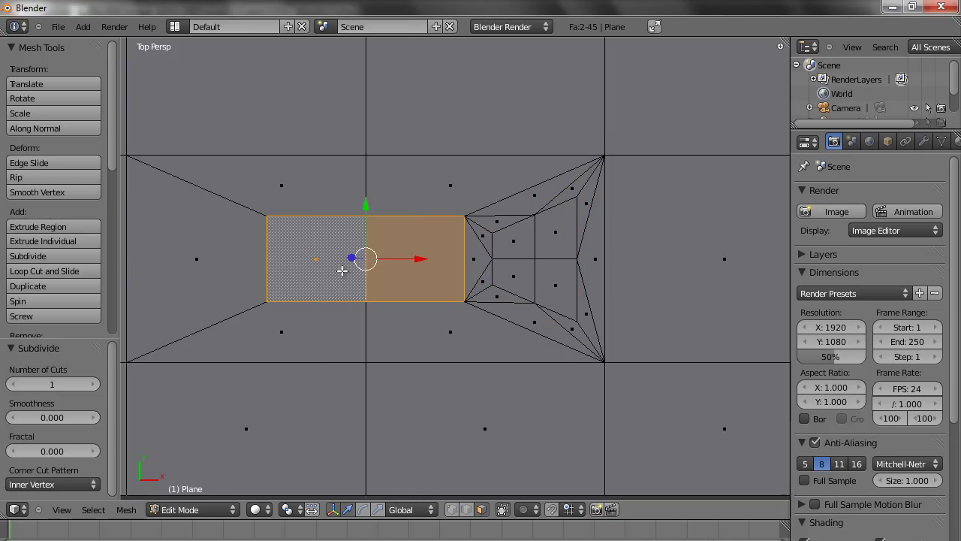
key(x)
click(320, 304)
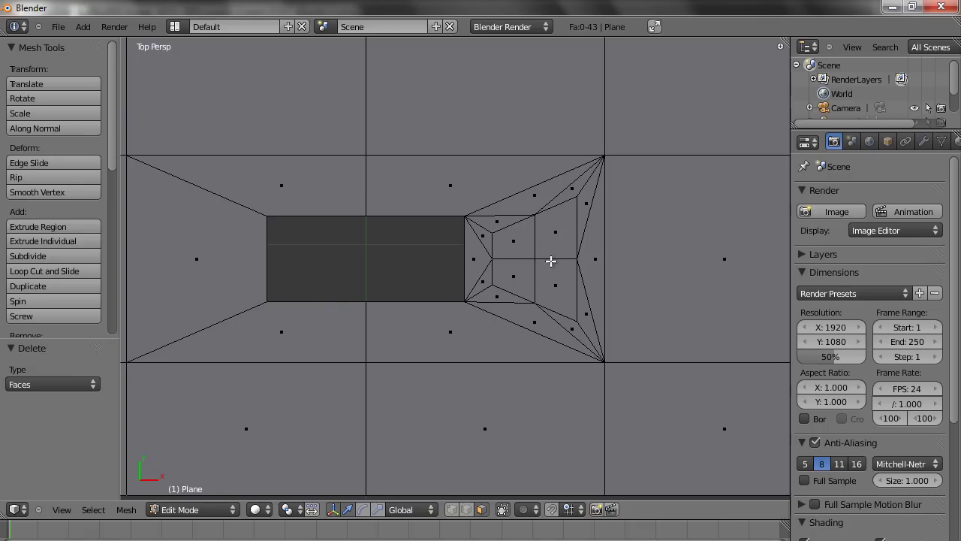
Delete the centre vertex of the subdivided trapezoid face to open a hole
key(ctrl+Tab)
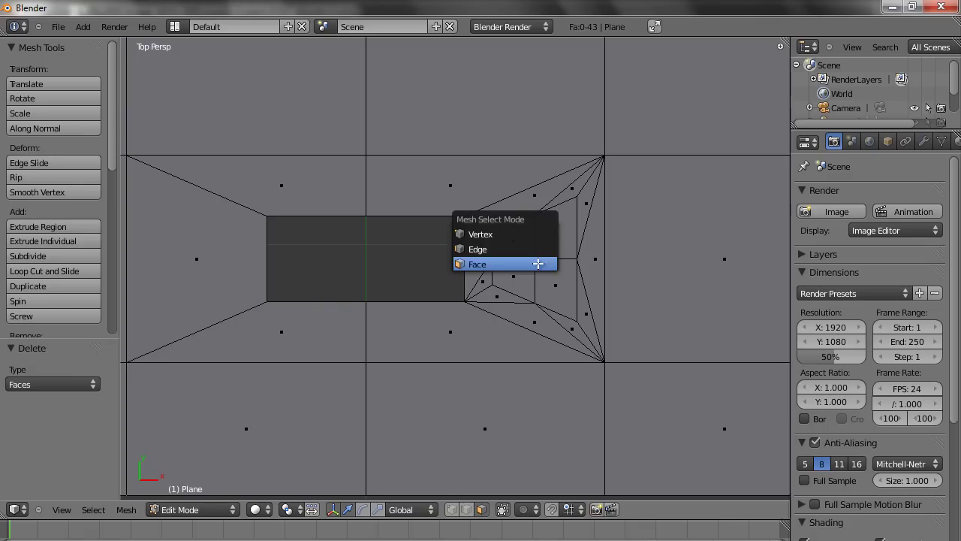
click(506, 232)
right_click(528, 250)
key(x)
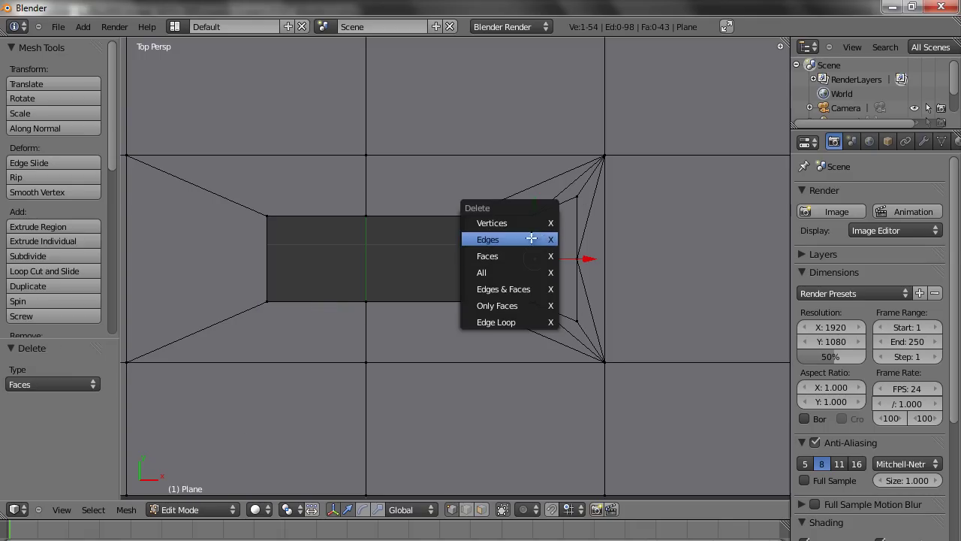
click(526, 228)
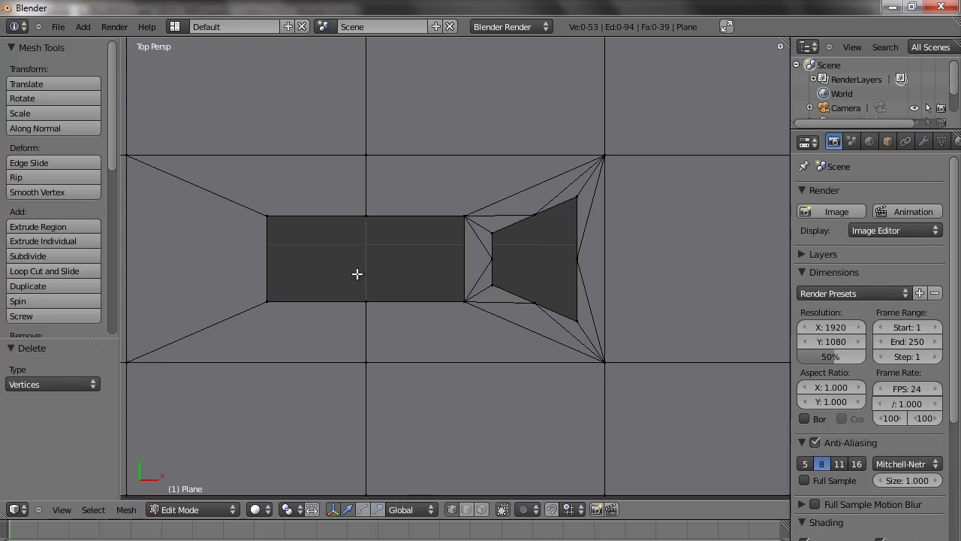
Select the edge loop surrounding the new trapezoid hole
alt+right_click(517, 222)
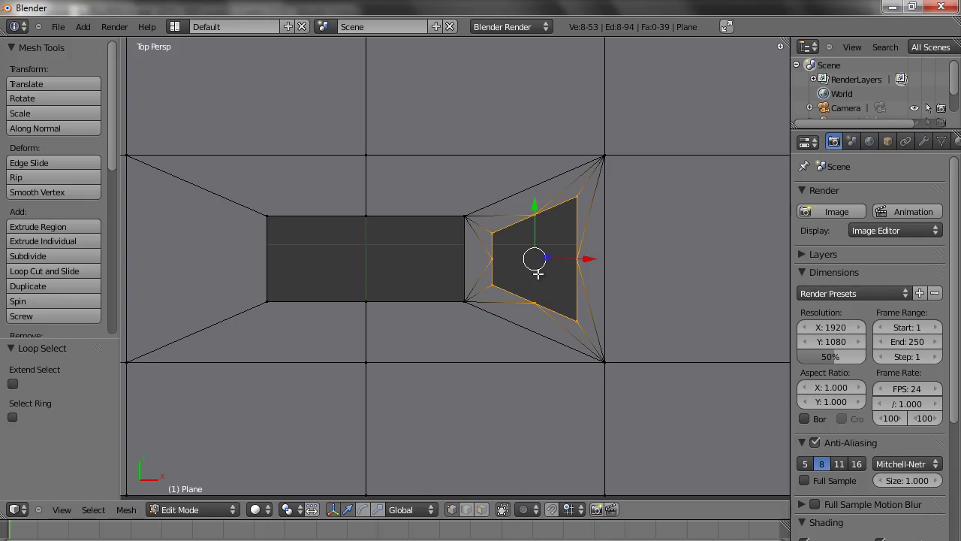
key(a)
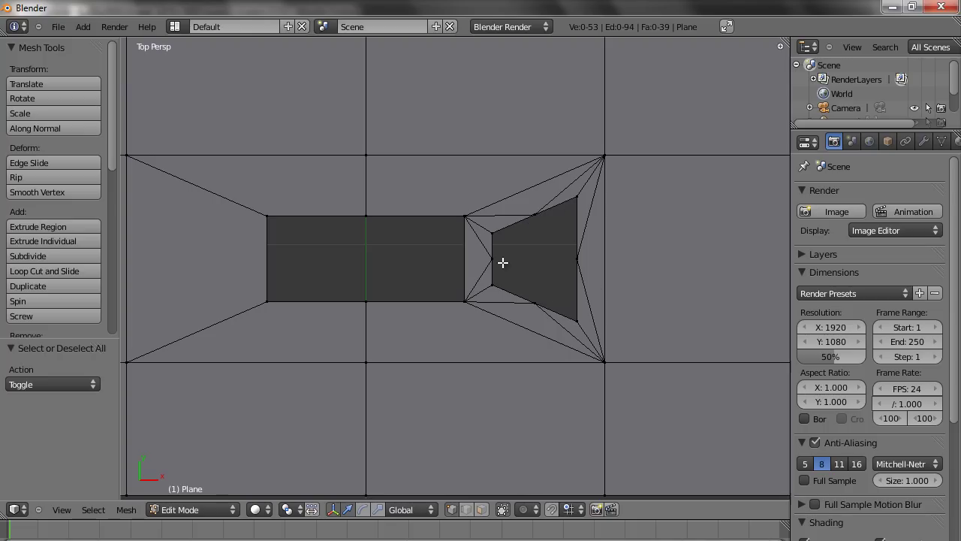
alt+right_click(511, 221)
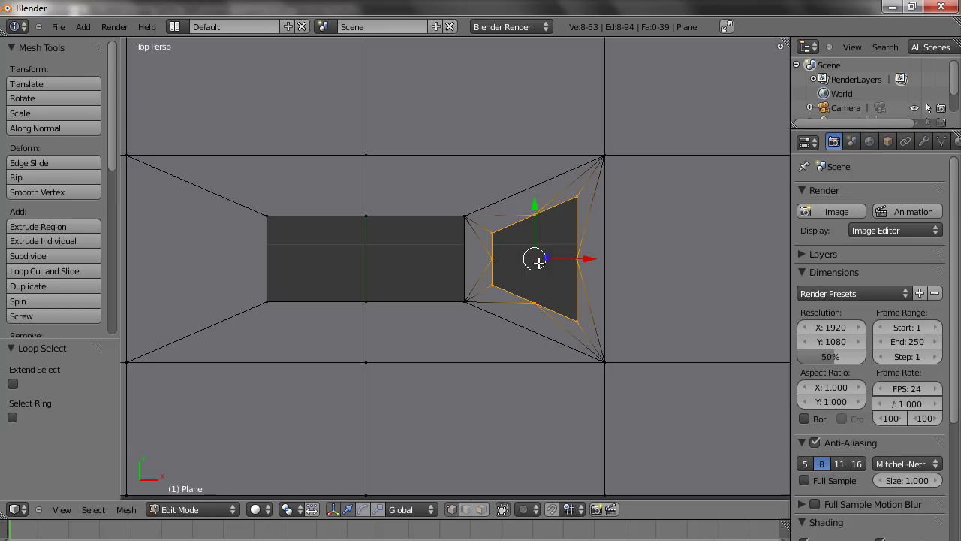
scroll(533, 265, down, 8)
scroll(532, 268, up, 6)
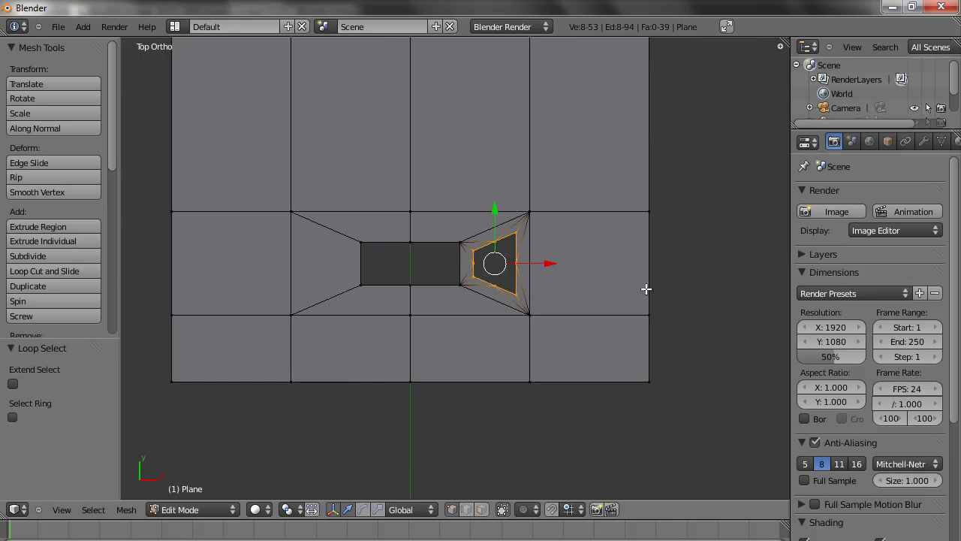
In orthographic top view, snap the 3D cursor to the centre of the selected hole loop
key(KP_5)
scroll(638, 280, up, 2)
shift+middle_drag(640, 274, 530, 303)
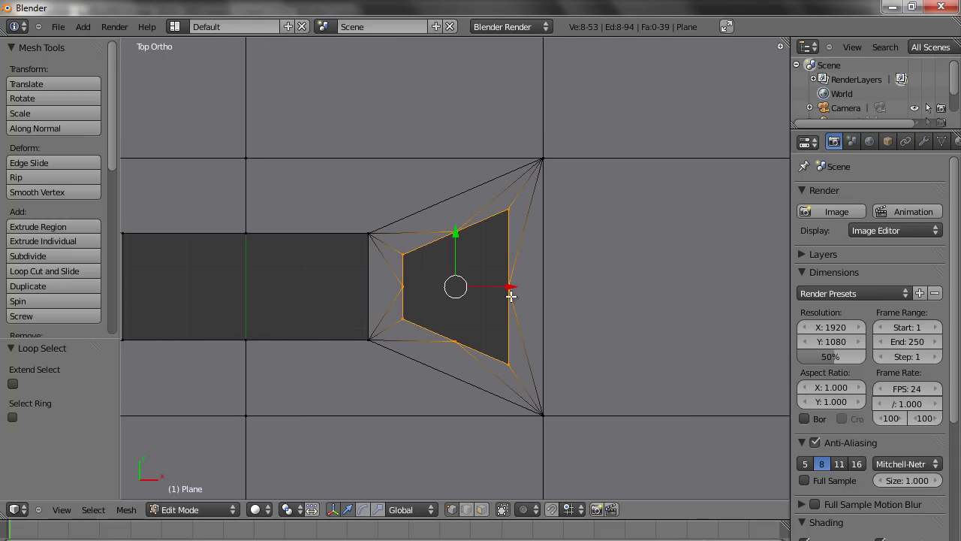
key(shift+s)
click(464, 297)
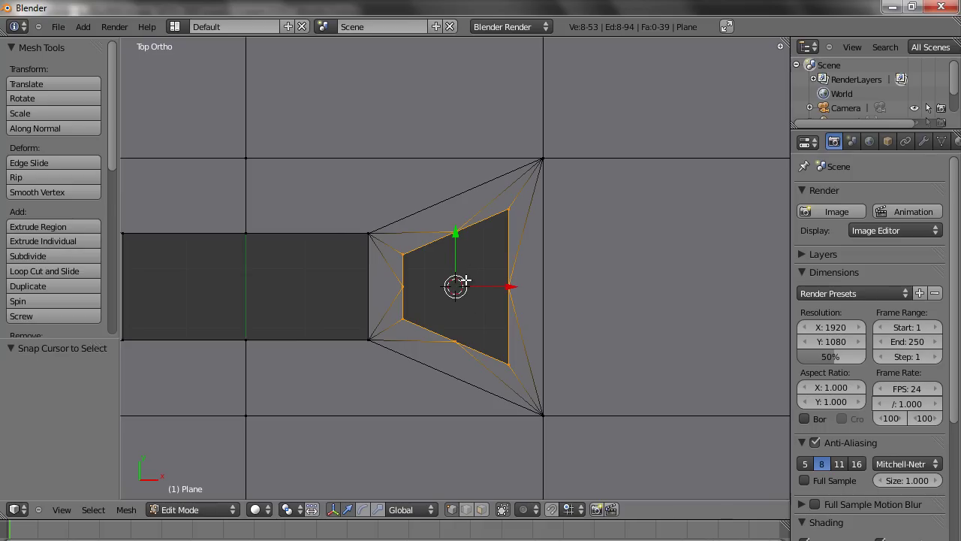
key(Tab)
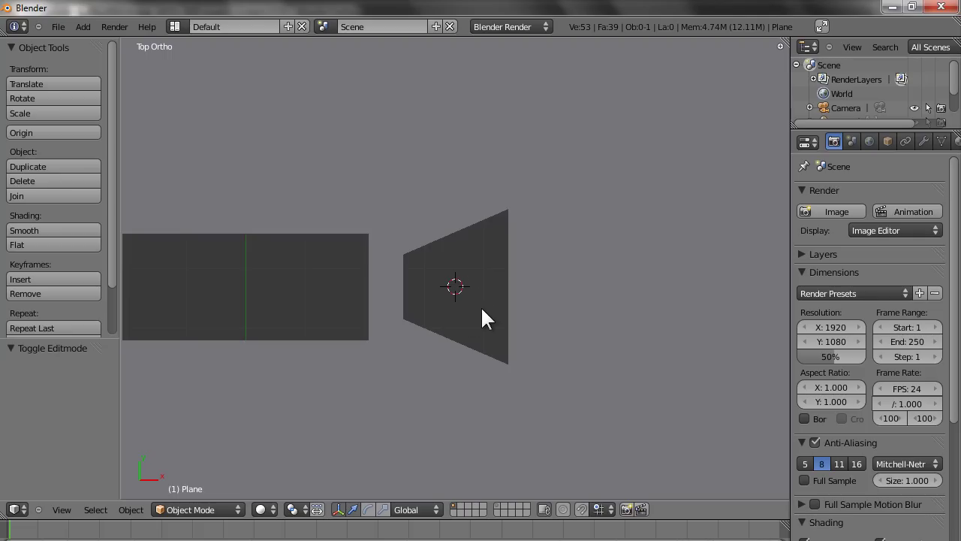
key(Tab)
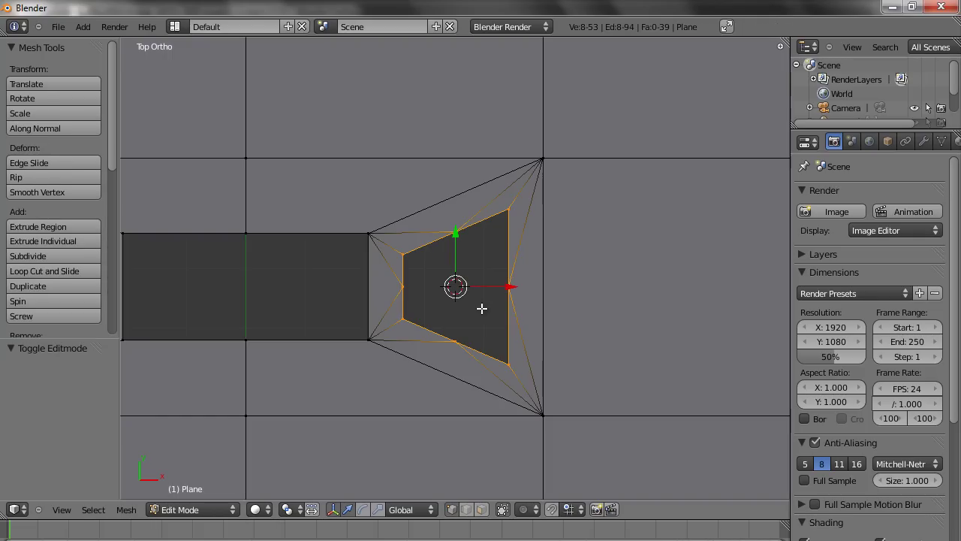
key(Tab)
key(Tab)
key(Tab)
key(Tab)
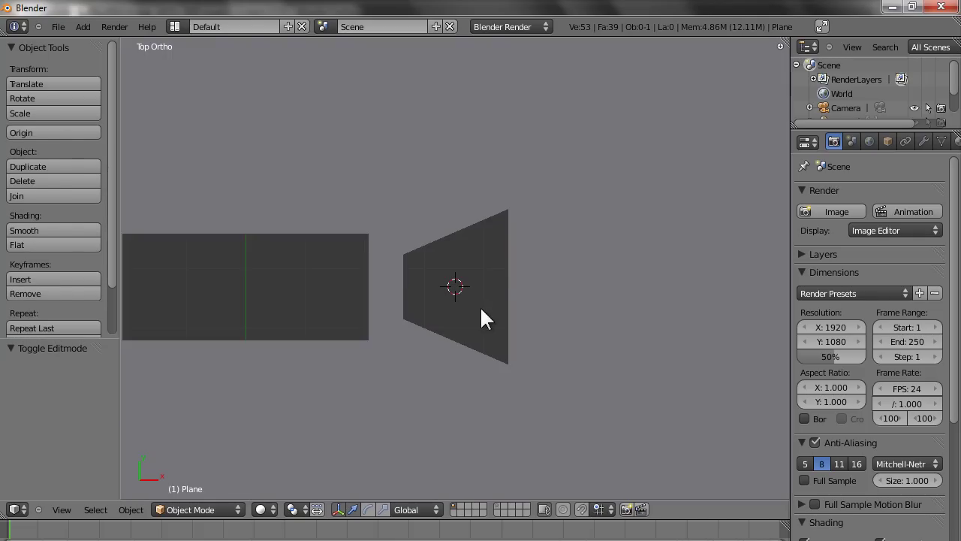
key(Tab)
key(Tab)
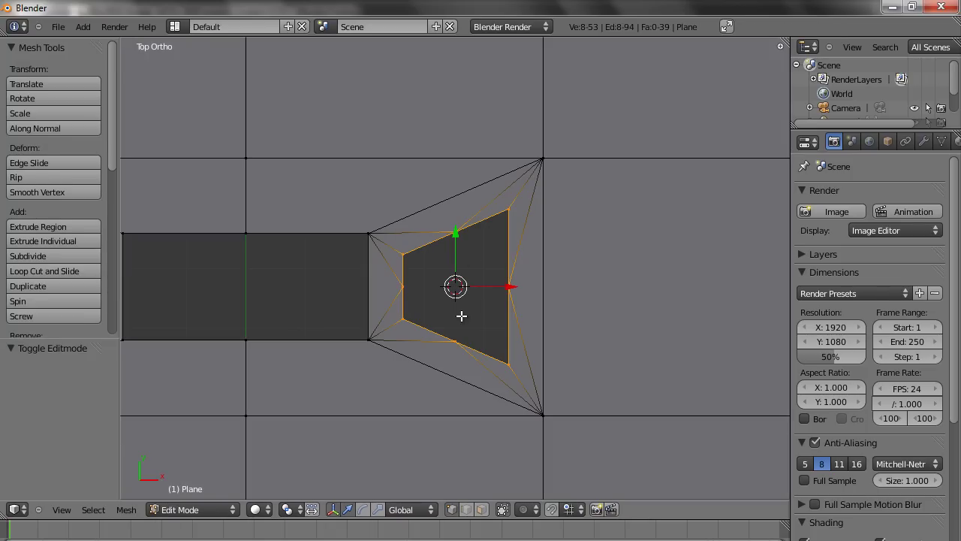
key(shift+a)
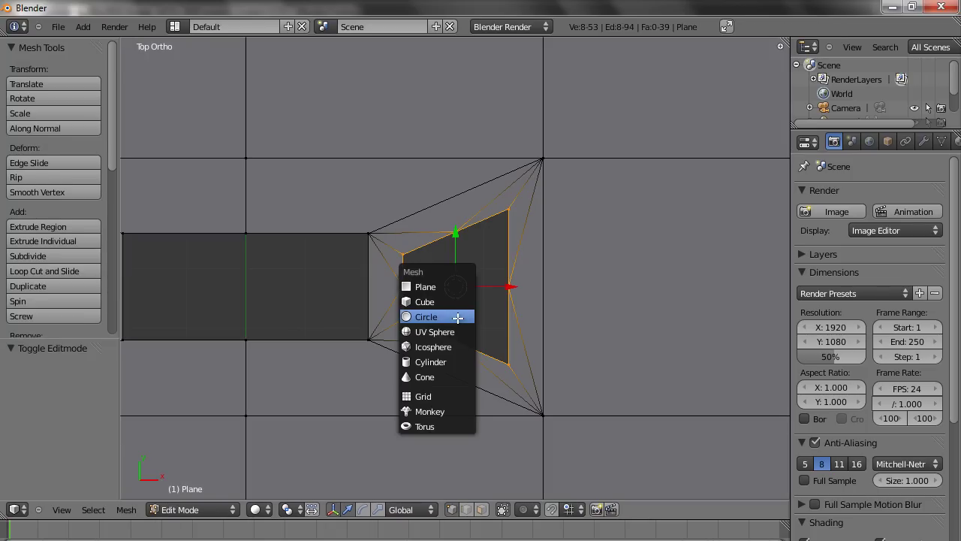
Add an 8-vertex circle at the cursor, shrink it to 0.057, then enlarge it by 1.412
click(460, 317)
click(54, 383)
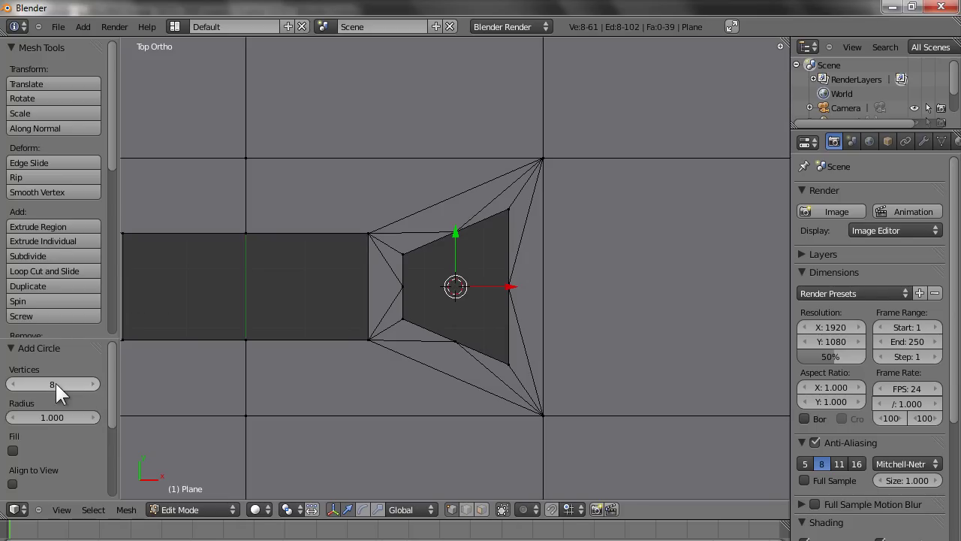
key(Return)
scroll(451, 375, down, 5)
key(s)
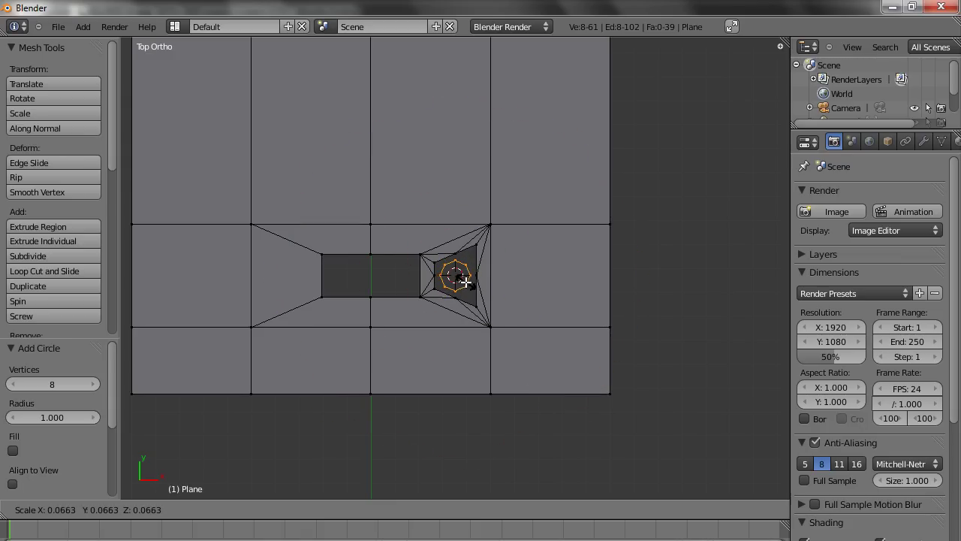
click(467, 283)
scroll(462, 281, up, 6)
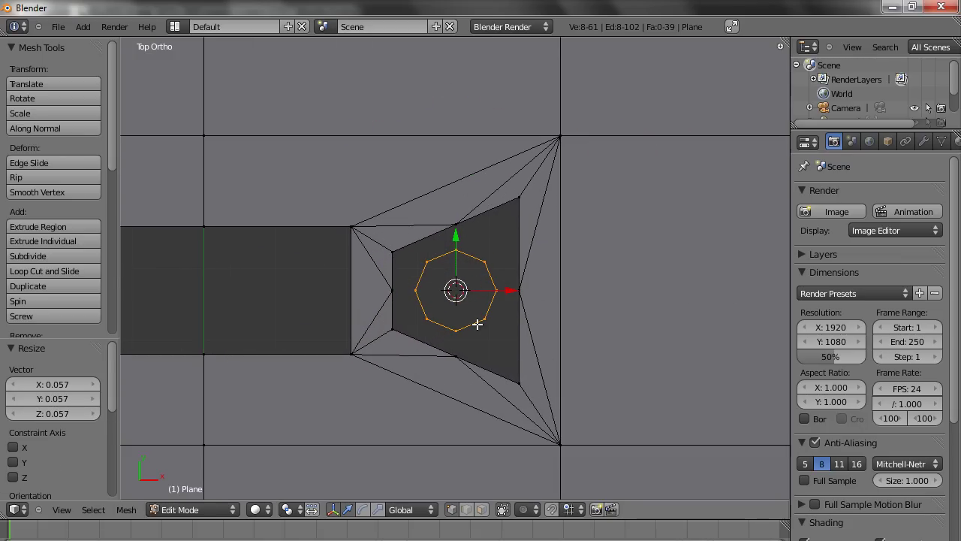
scroll(478, 324, up, 1)
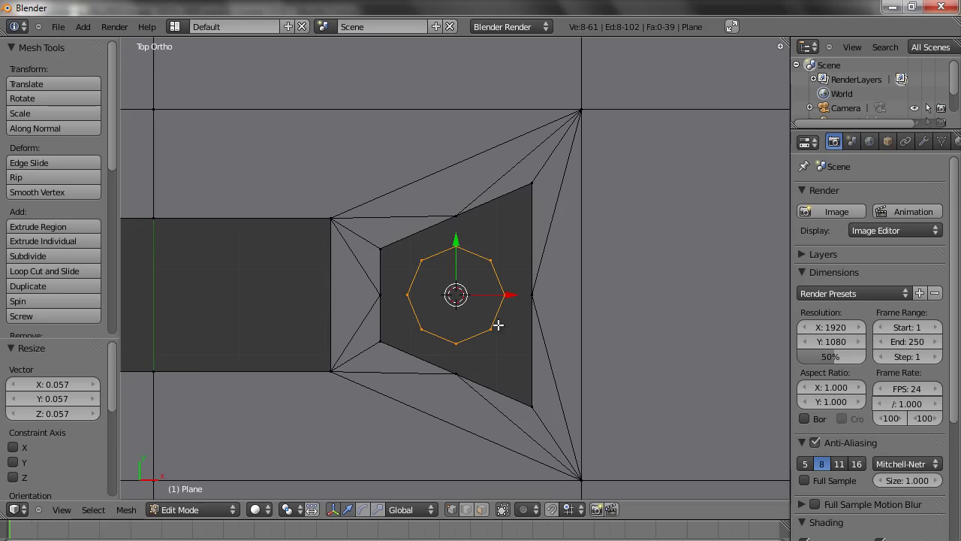
key(s)
click(511, 339)
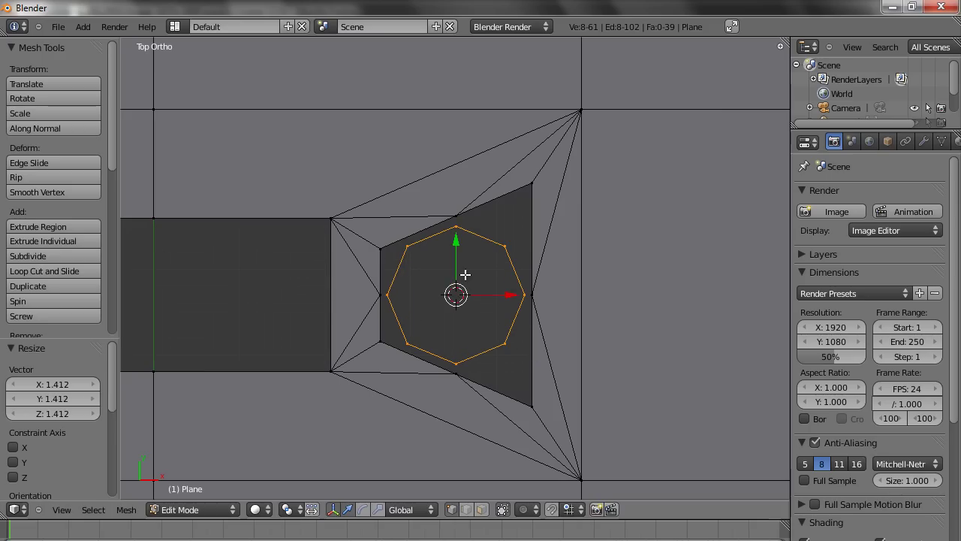
Merge the first four surrounding vertices onto their nearest octagon vertices using Merge At Last
right_click(459, 223)
shift+right_click(459, 225)
key(alt+m)
click(497, 244)
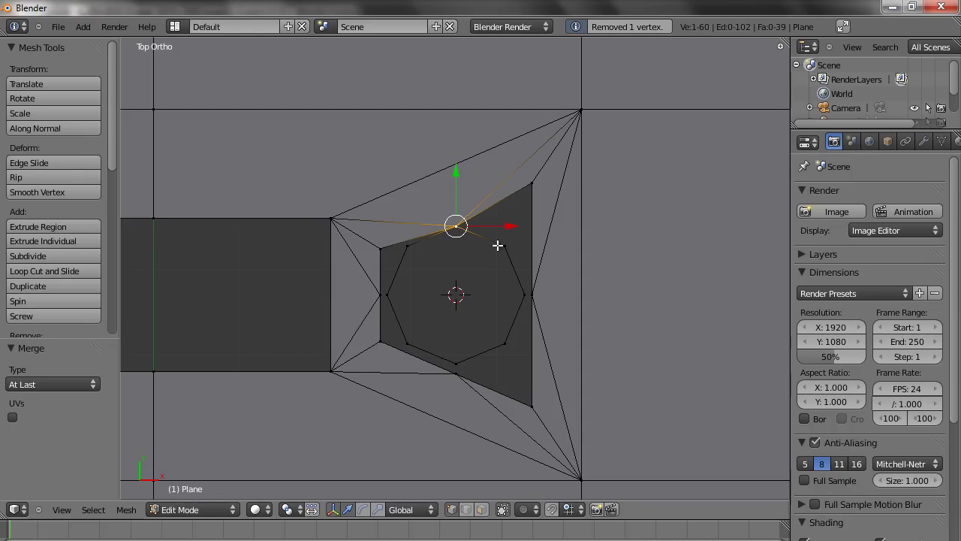
right_click(531, 190)
shift+right_click(505, 243)
key(alt+m)
click(507, 232)
right_click(534, 292)
shift+right_click(518, 292)
key(alt+m)
click(517, 292)
right_click(531, 406)
shift+right_click(502, 343)
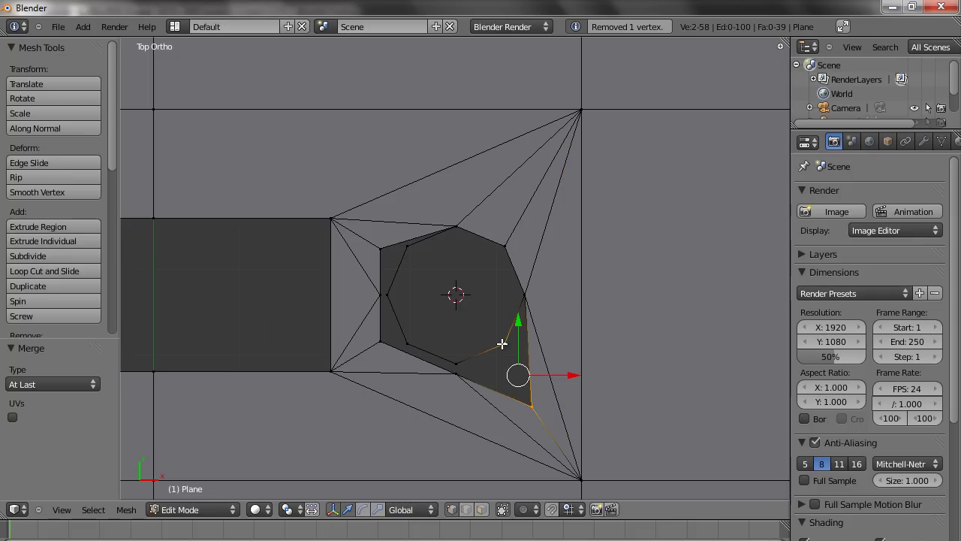
key(alt+m)
click(502, 343)
Merge the remaining four surrounding vertices onto the octagon's other corners
right_click(458, 365)
shift+right_click(459, 365)
key(alt+m)
click(458, 365)
right_click(383, 344)
shift+right_click(408, 344)
key(alt+m)
click(396, 336)
right_click(376, 295)
shift+right_click(400, 296)
key(alt+m)
click(401, 296)
right_click(381, 252)
shift+right_click(415, 257)
key(alt+m)
click(416, 257)
Deselect all and orbit to a perspective view showing the whole plate with both openings
key(a)
scroll(418, 270, down, 5)
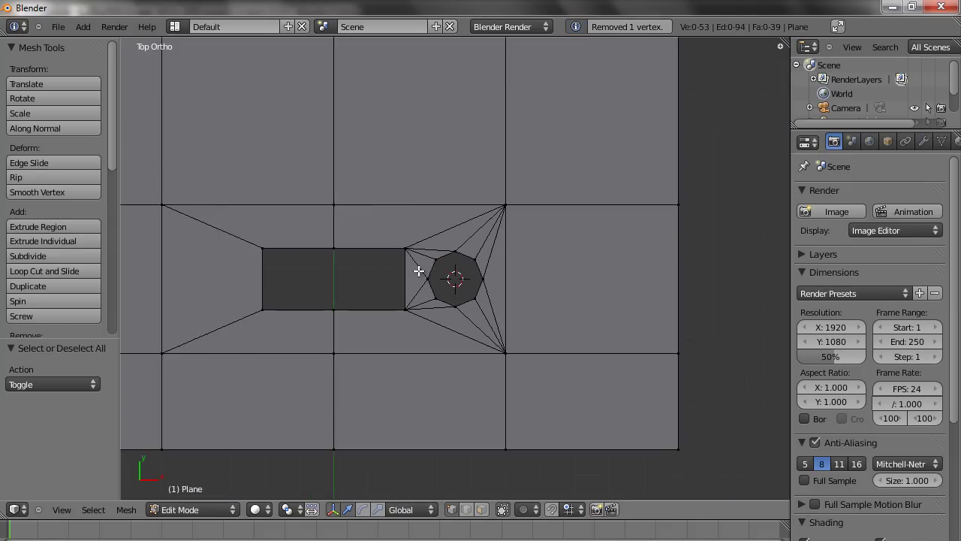
scroll(418, 270, down, 8)
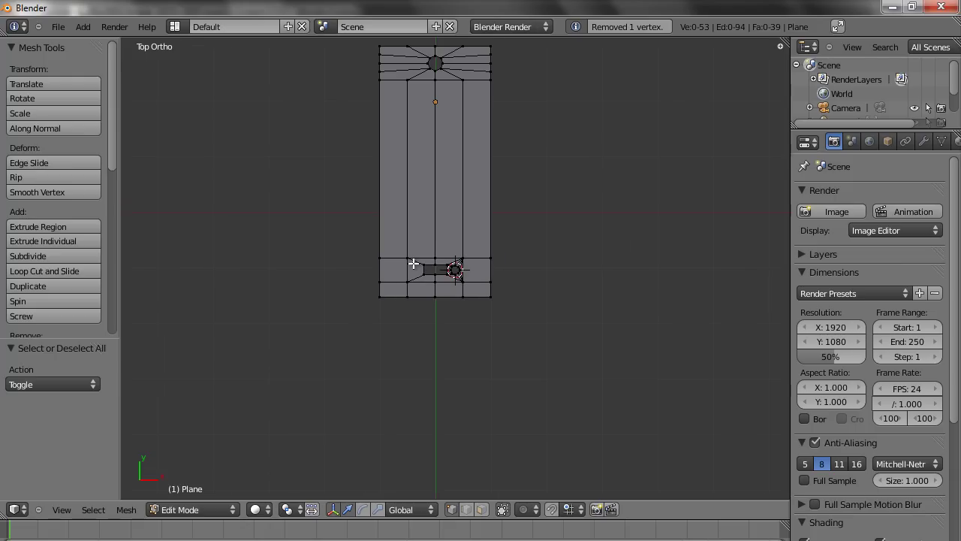
shift+middle_drag(404, 289, 412, 361)
middle_drag(377, 388, 553, 306)
scroll(553, 306, up, 3)
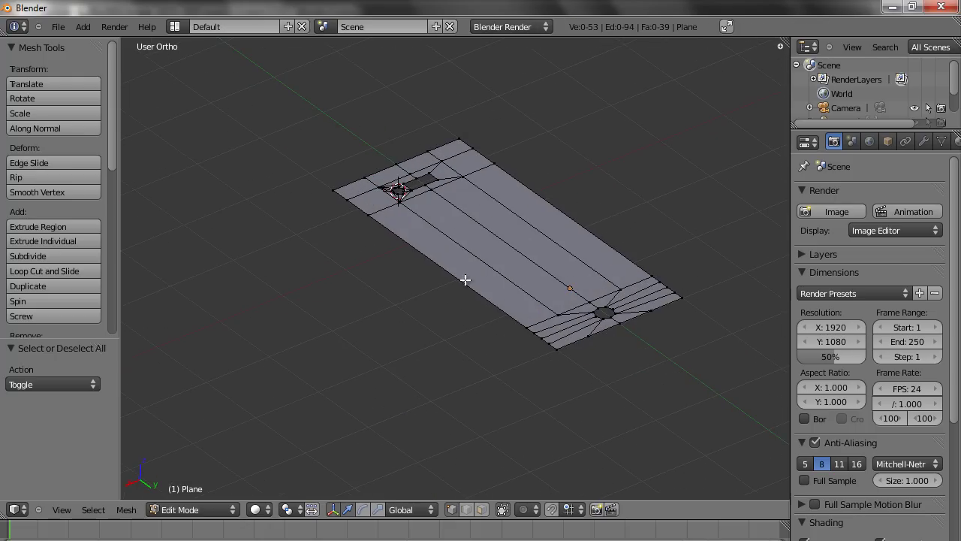
shift+middle_drag(476, 285, 408, 290)
key(Tab)
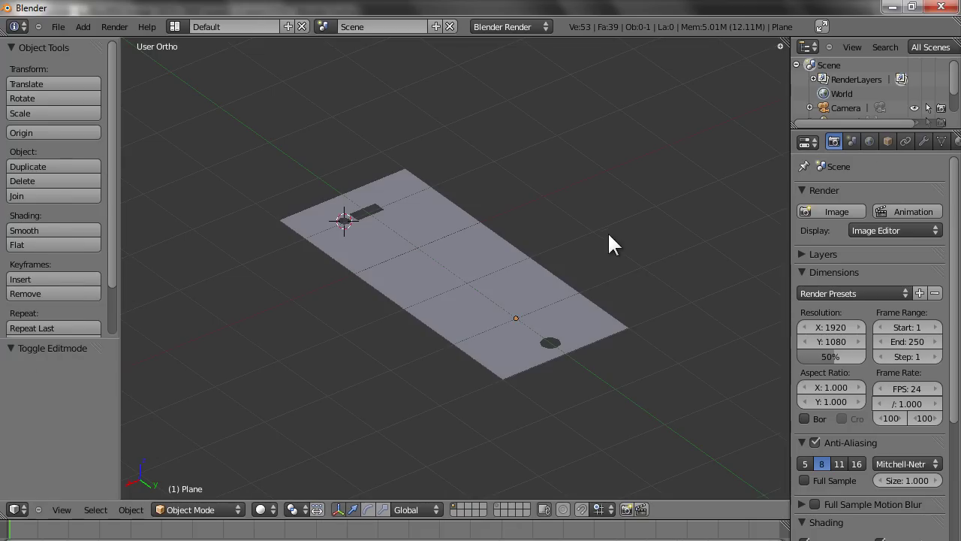
key(KP_5)
middle_drag(558, 257, 535, 311)
key(Tab)
Add two crosswise edge loops, one near the slot end and one near the hole end at -0.954
key(a)
key(a)
click(441, 307)
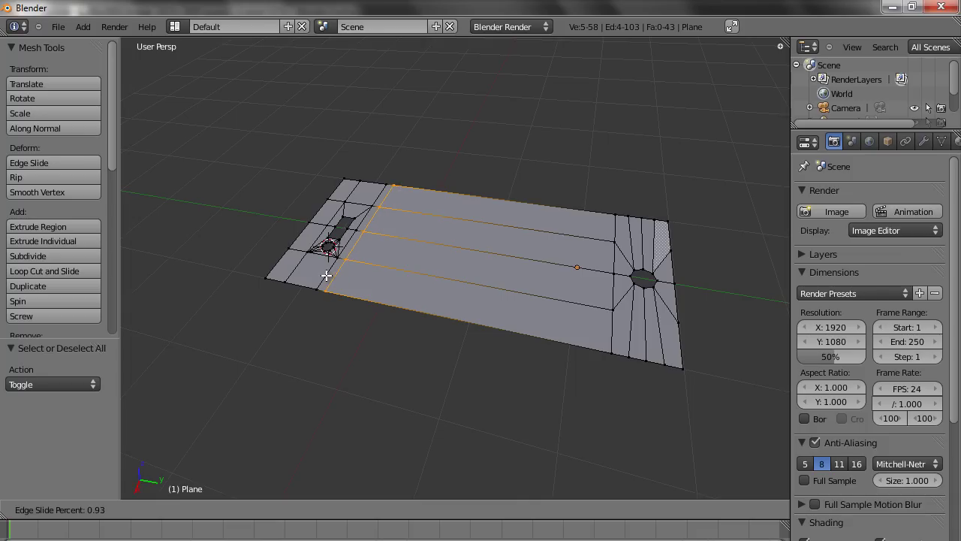
click(329, 276)
key(a)
key(ctrl+r)
click(529, 317)
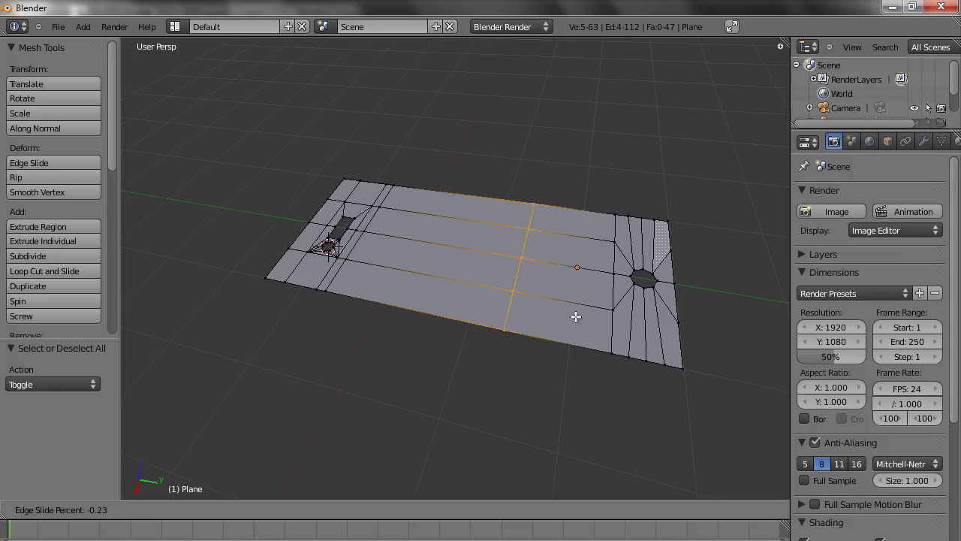
click(646, 316)
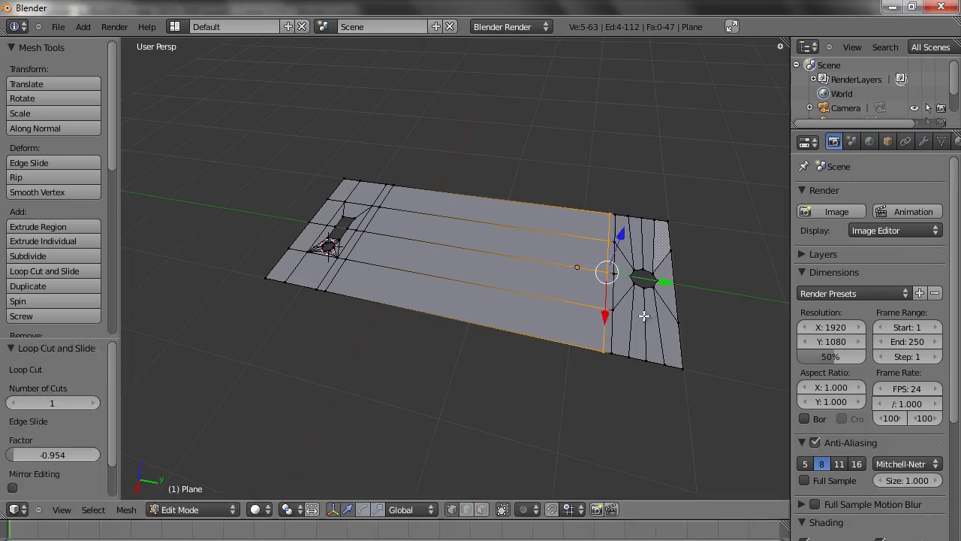
key(a)
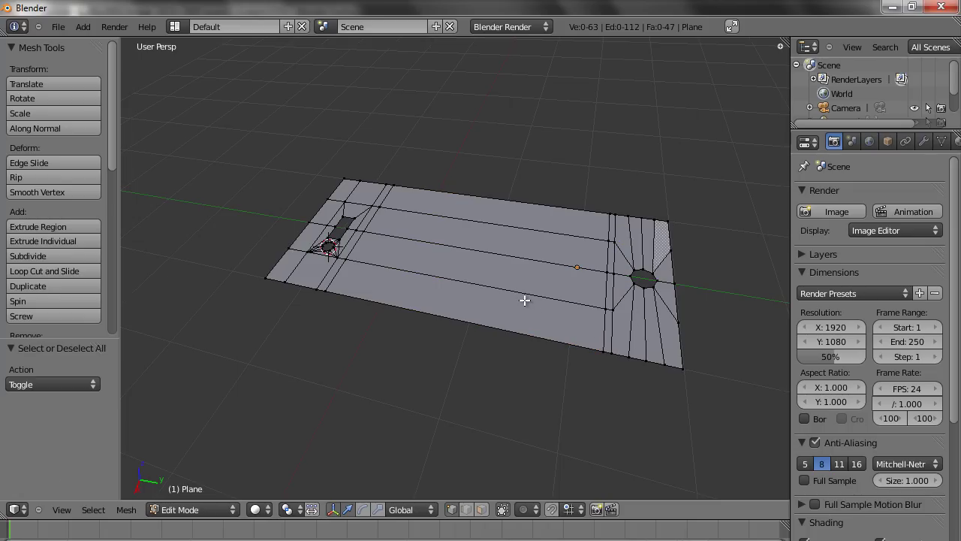
key(ctrl+Tab)
Select the four screen face loops, extrude them in place and scale to 0.953
click(510, 322)
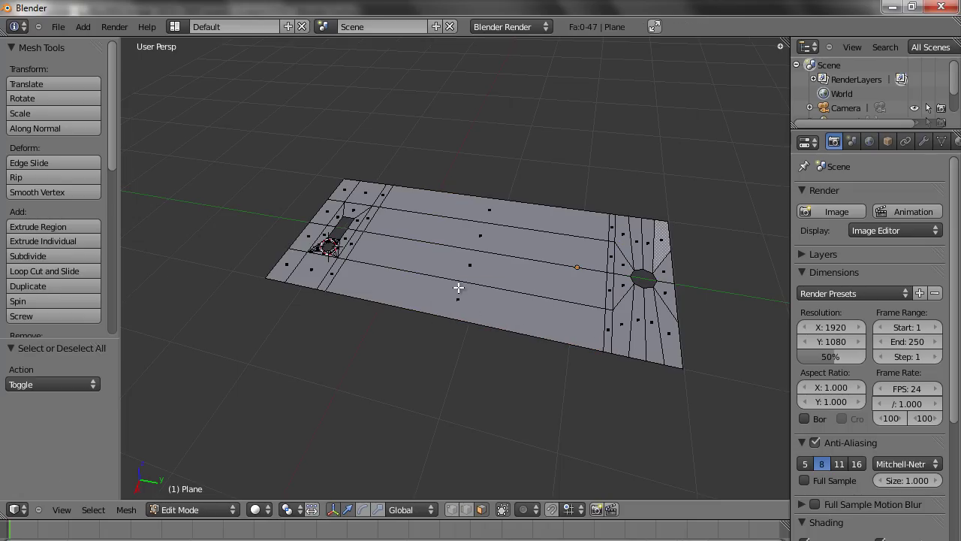
alt+right_click(458, 289)
alt+shift+right_click(479, 268)
alt+shift+right_click(482, 240)
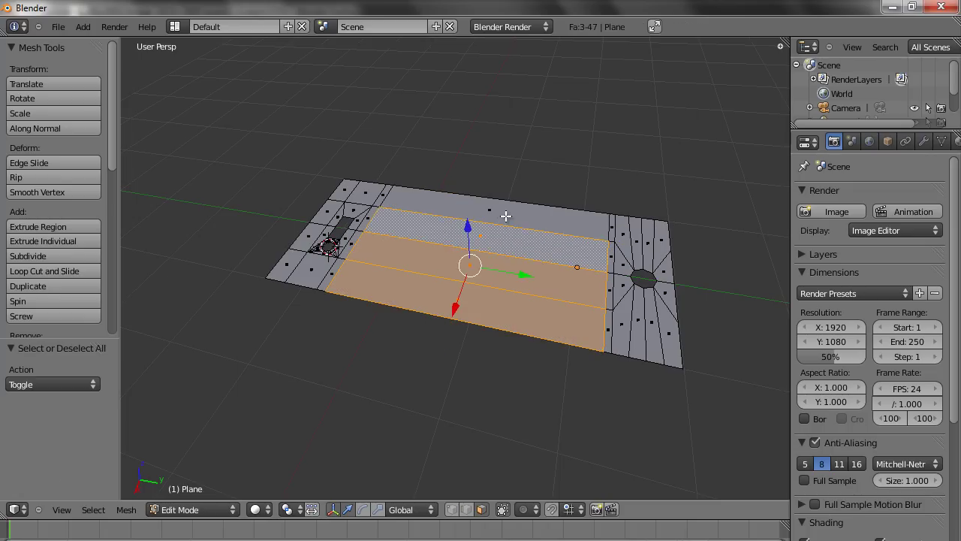
alt+shift+right_click(507, 218)
key(e)
click(511, 286)
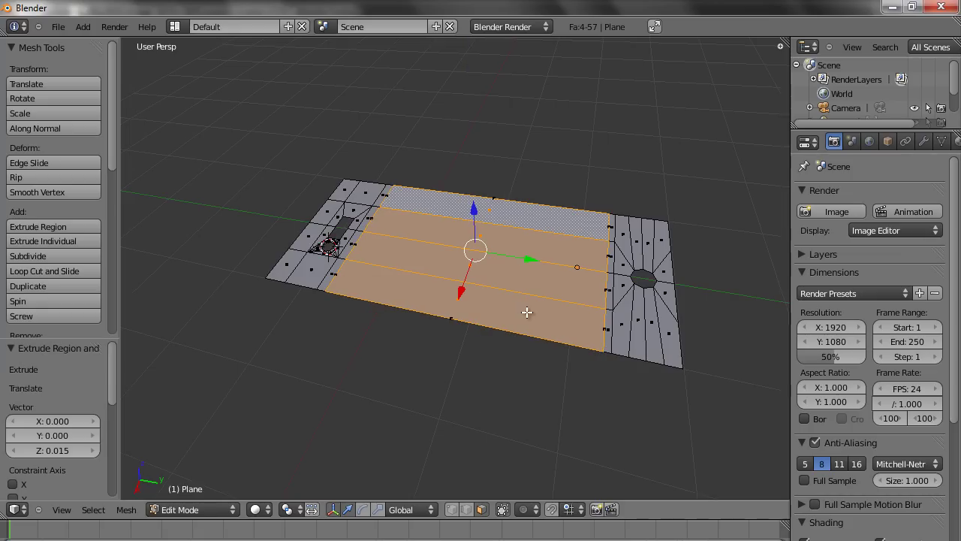
scroll(527, 311, up, 1)
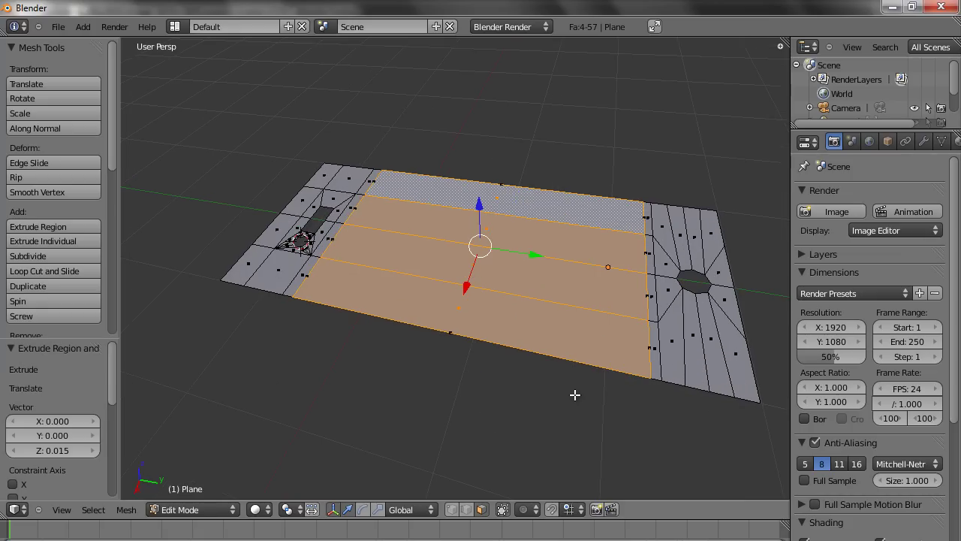
key(s)
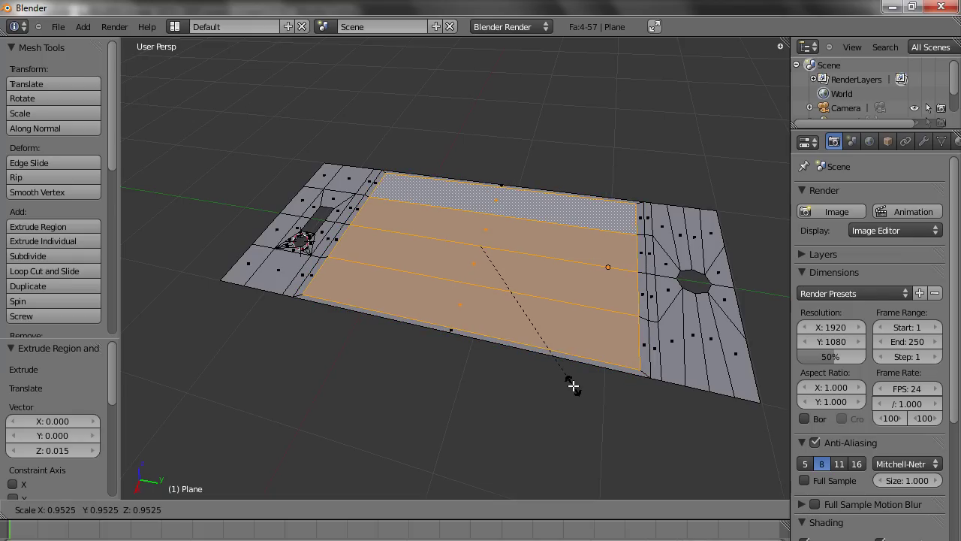
click(573, 386)
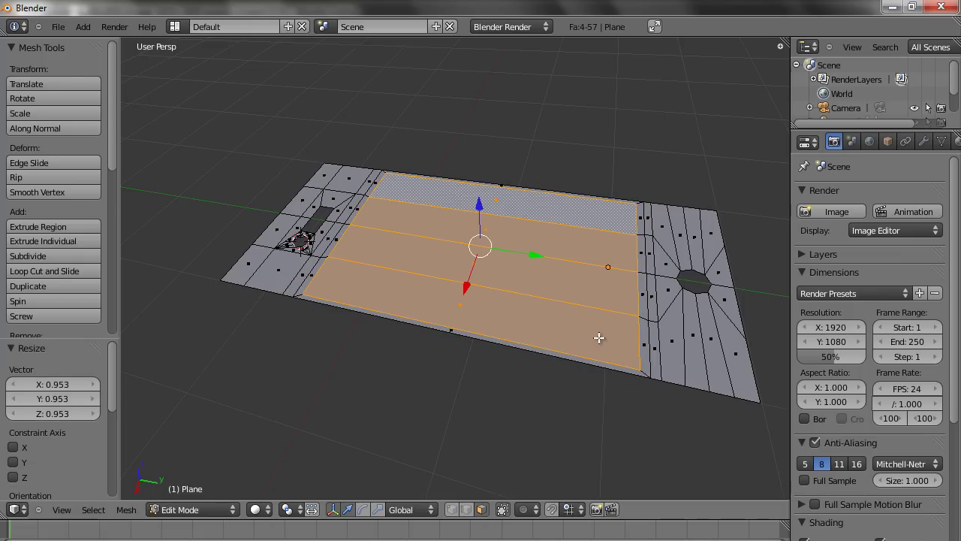
Stretch the screen faces along Y to 1.027 and extrude them inward to about -0.031
key(s)
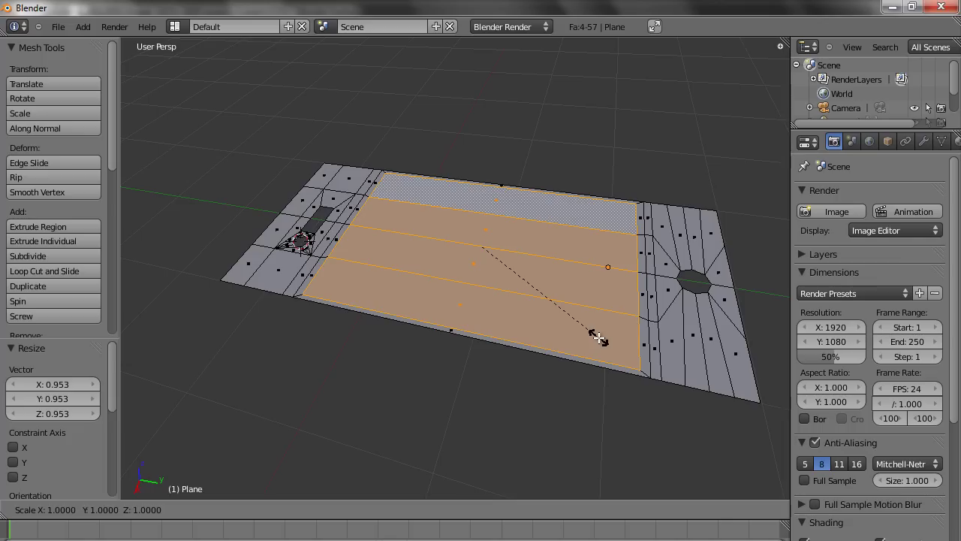
key(y)
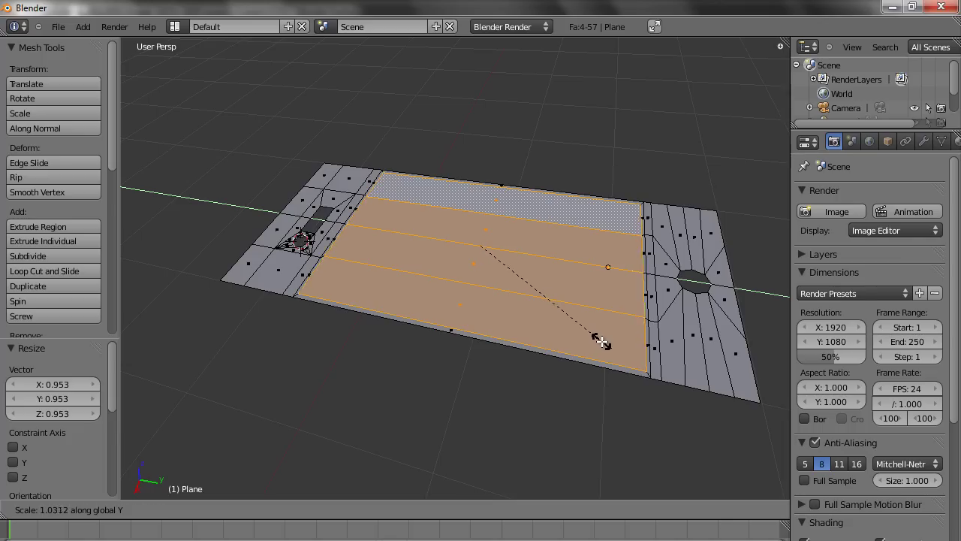
click(601, 341)
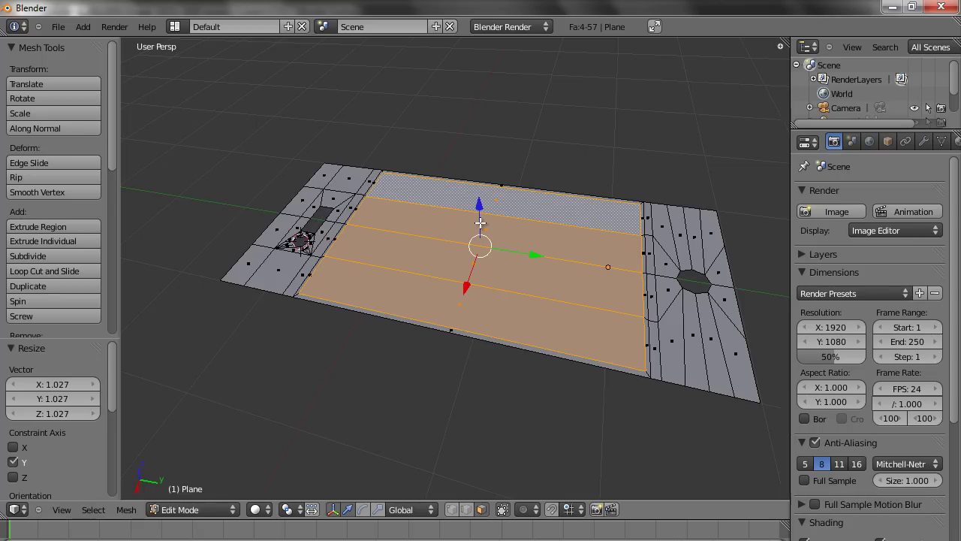
key(e)
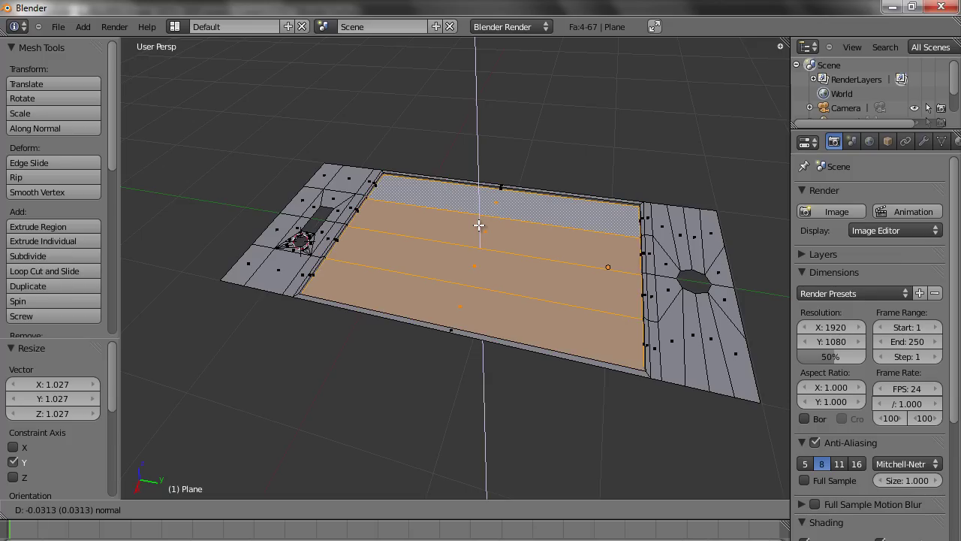
click(480, 225)
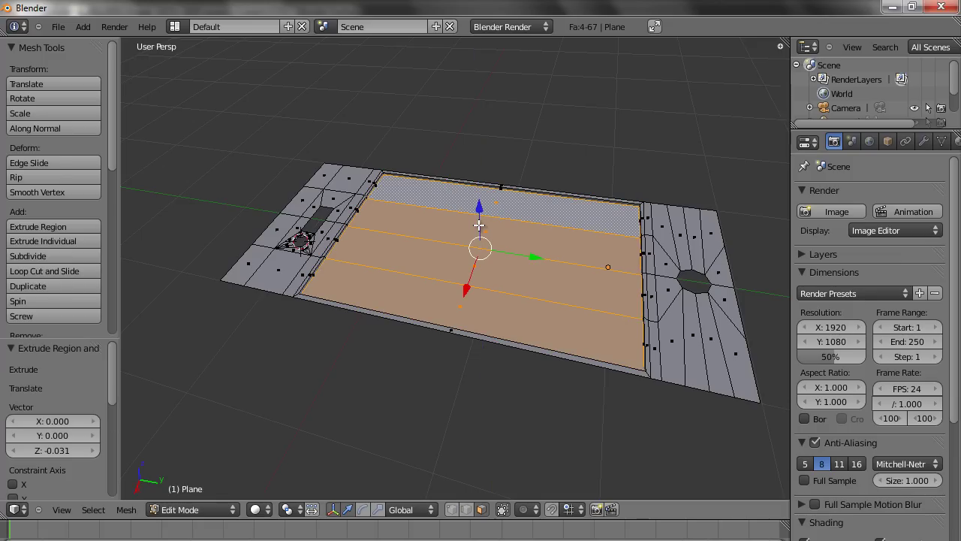
key(e)
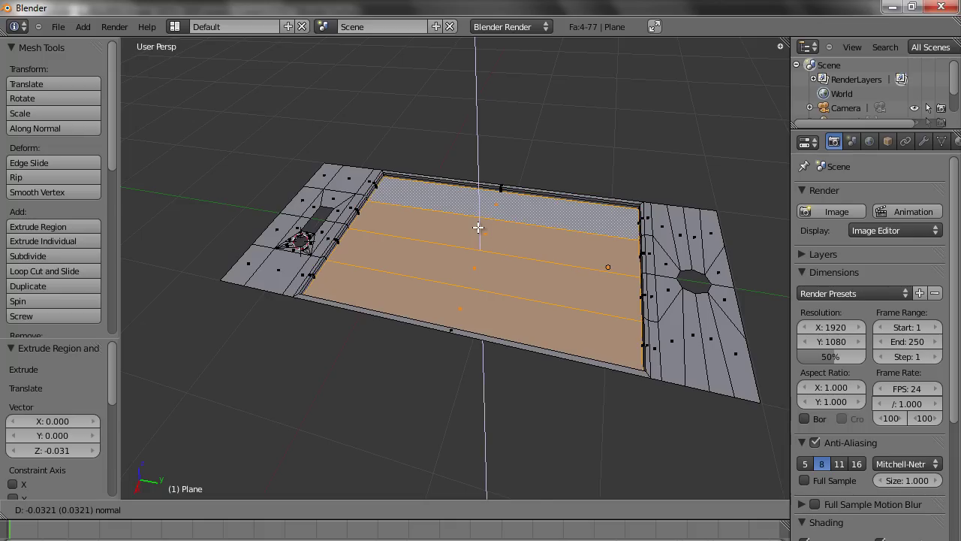
click(479, 227)
key(Tab)
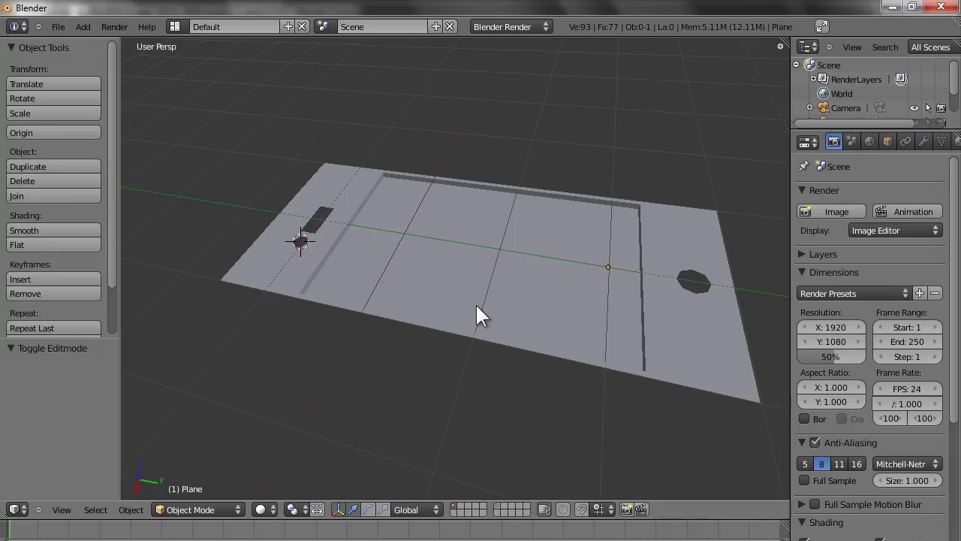
Add a Subdivision Surface modifier to the phone plate with View and Render levels both set to 3
scroll(478, 308, down, 3)
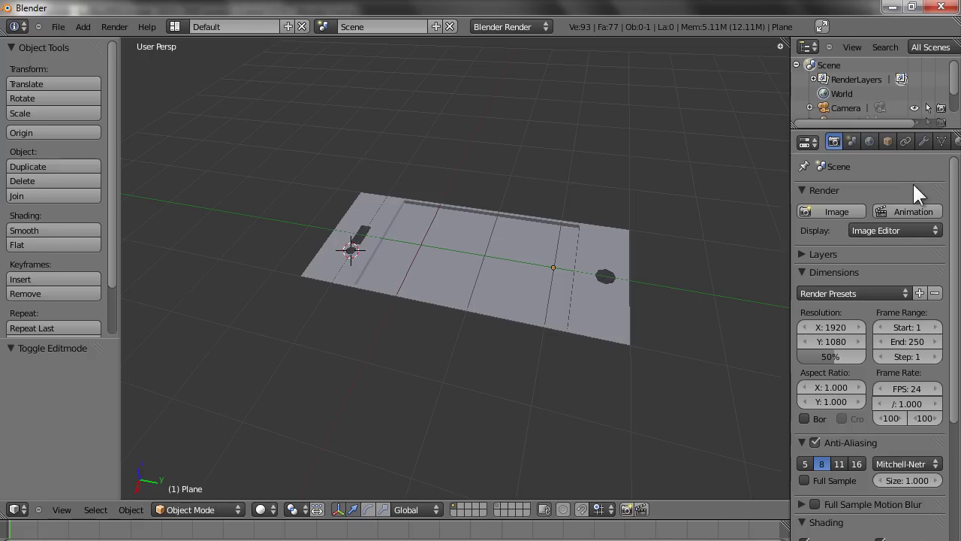
click(924, 142)
click(822, 211)
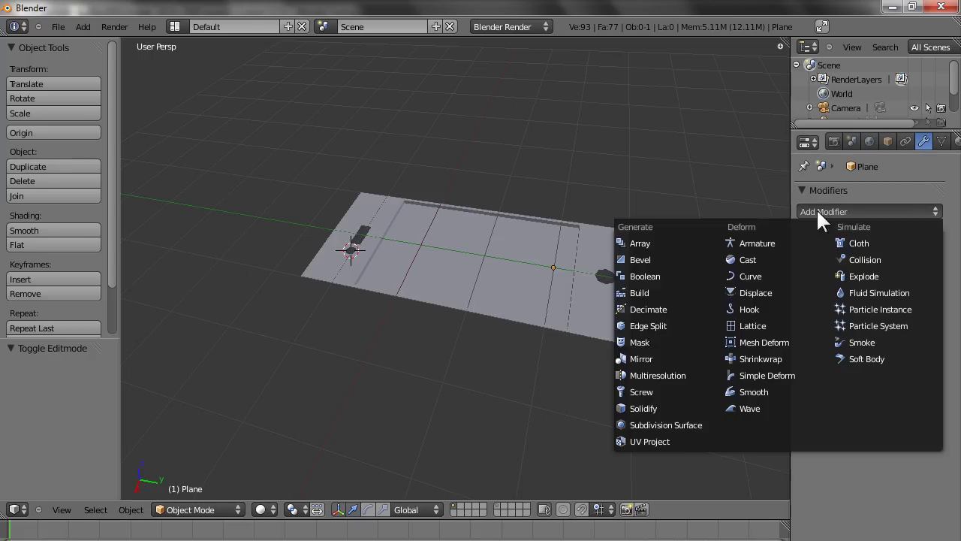
click(673, 426)
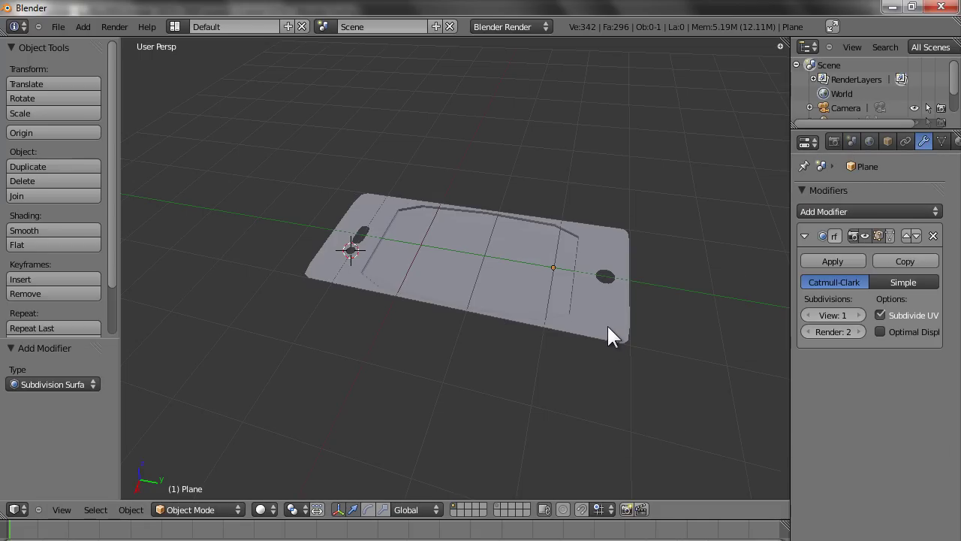
scroll(608, 324, up, 4)
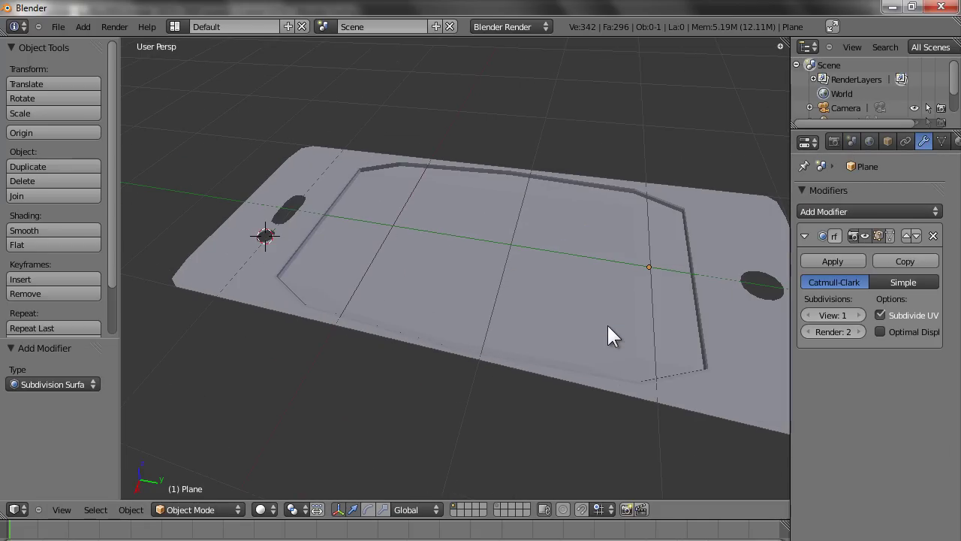
click(861, 315)
click(860, 311)
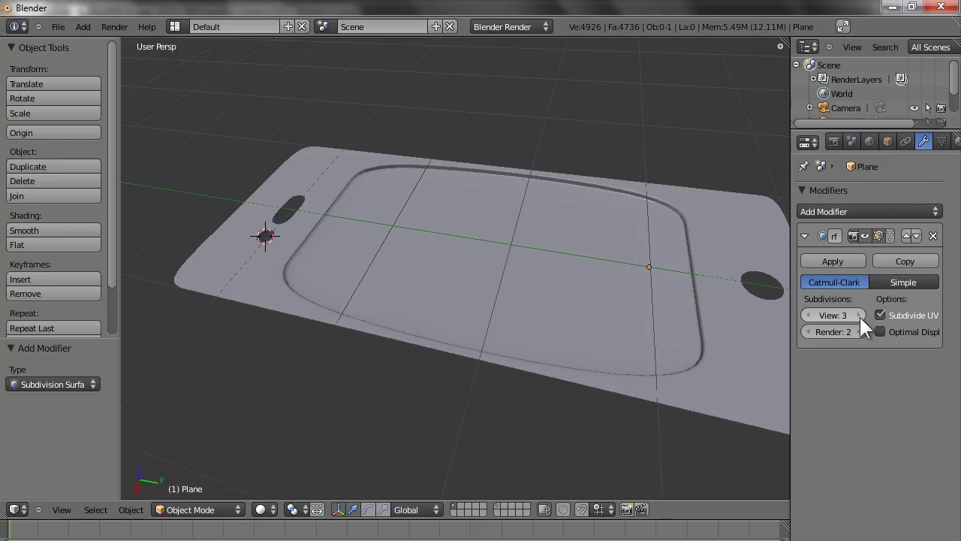
click(861, 332)
middle_drag(509, 300, 477, 285)
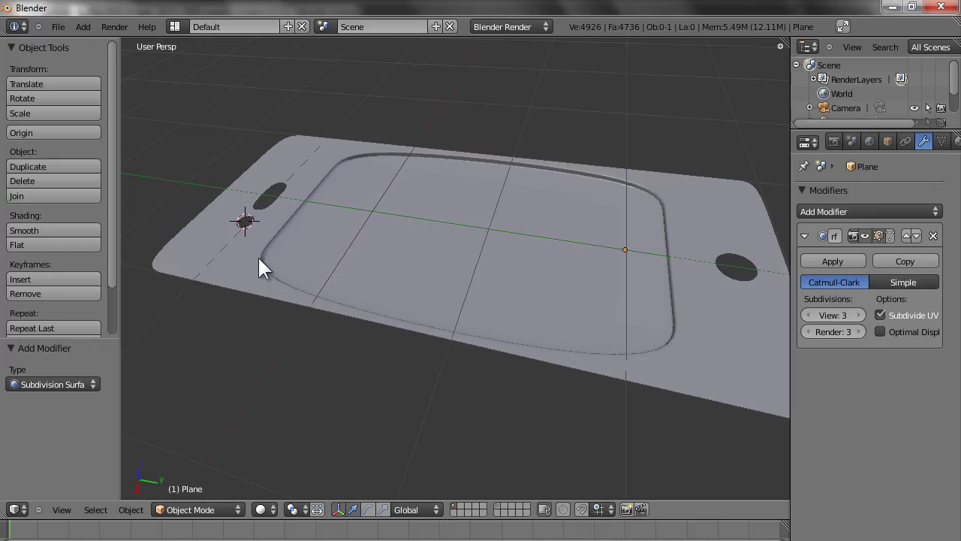
middle_drag(537, 233, 301, 273)
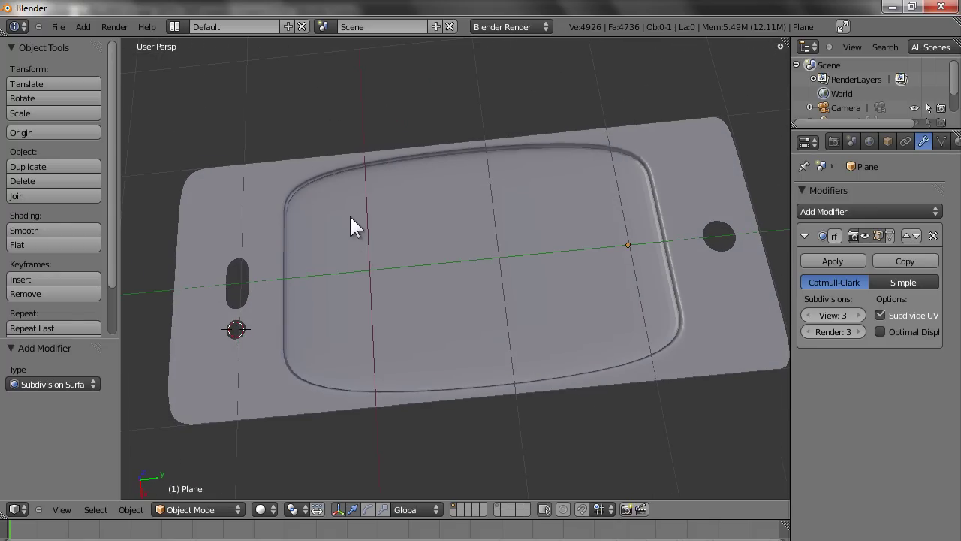
In vertex mode, add two edge loops slid against the screen recess's left and right short edges
key(Tab)
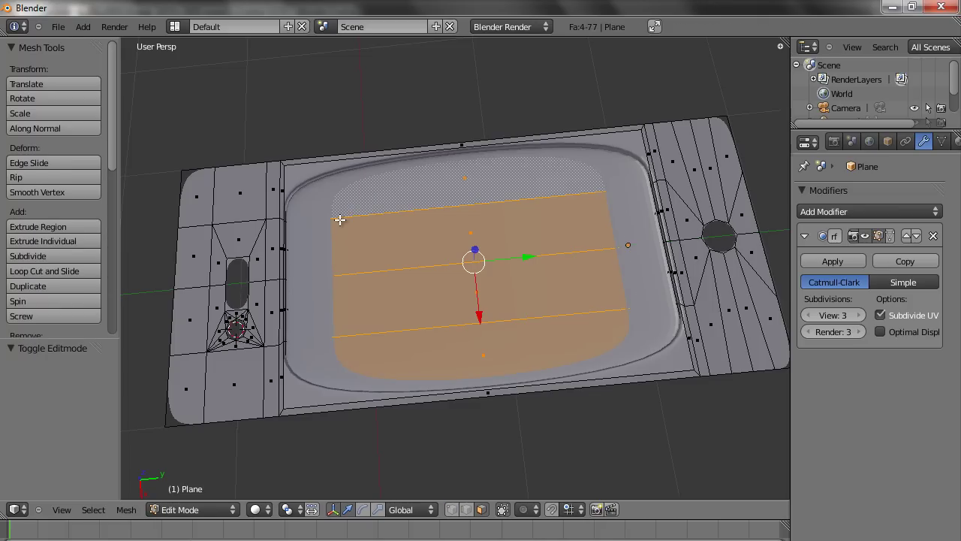
key(a)
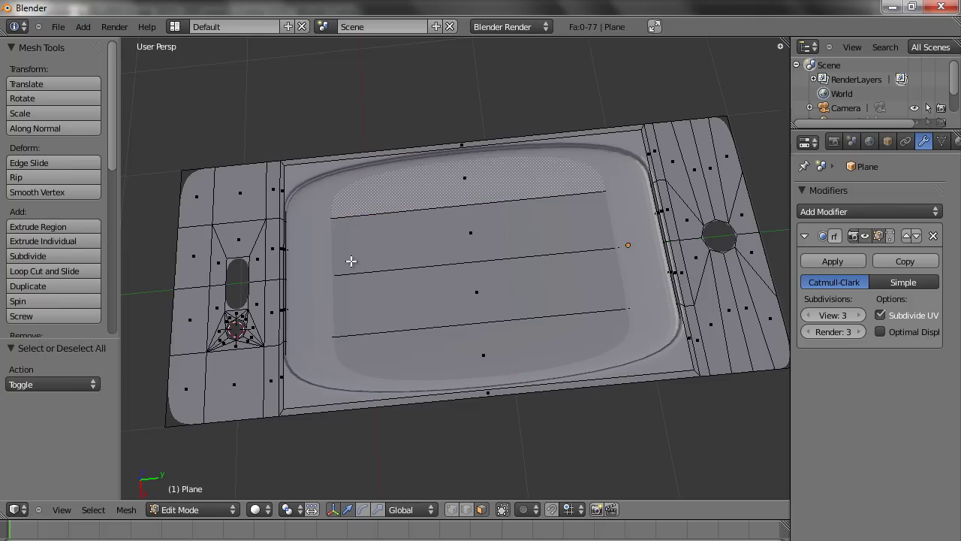
key(ctrl+Tab)
click(321, 230)
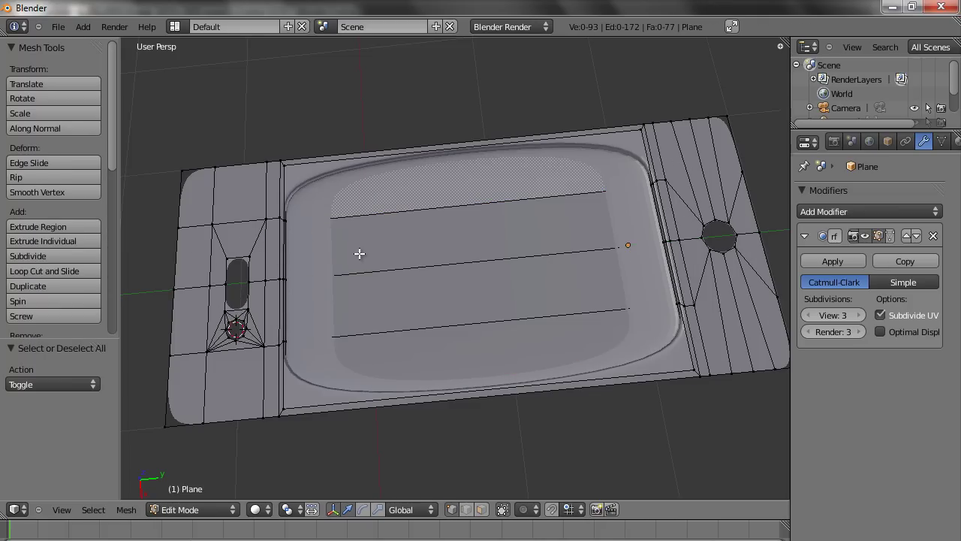
key(ctrl+r)
click(448, 166)
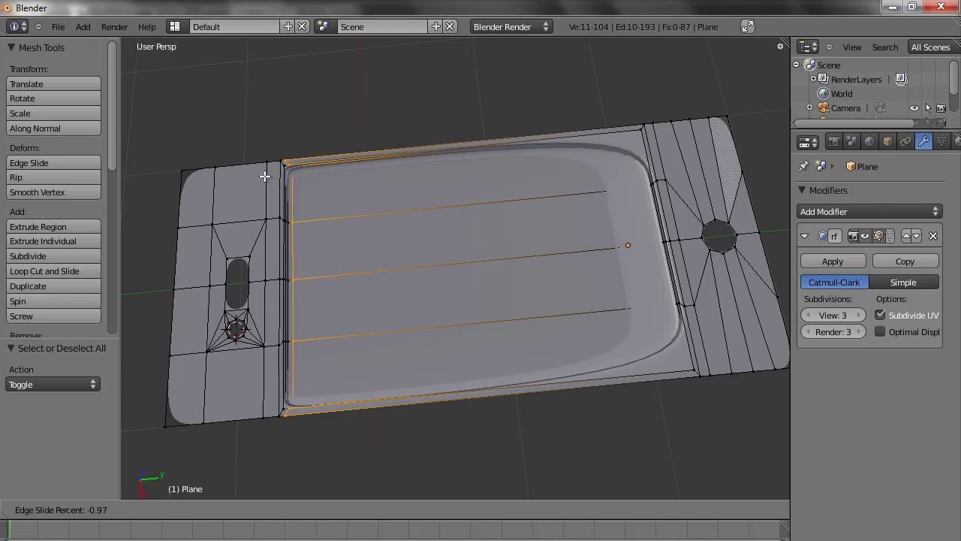
click(265, 176)
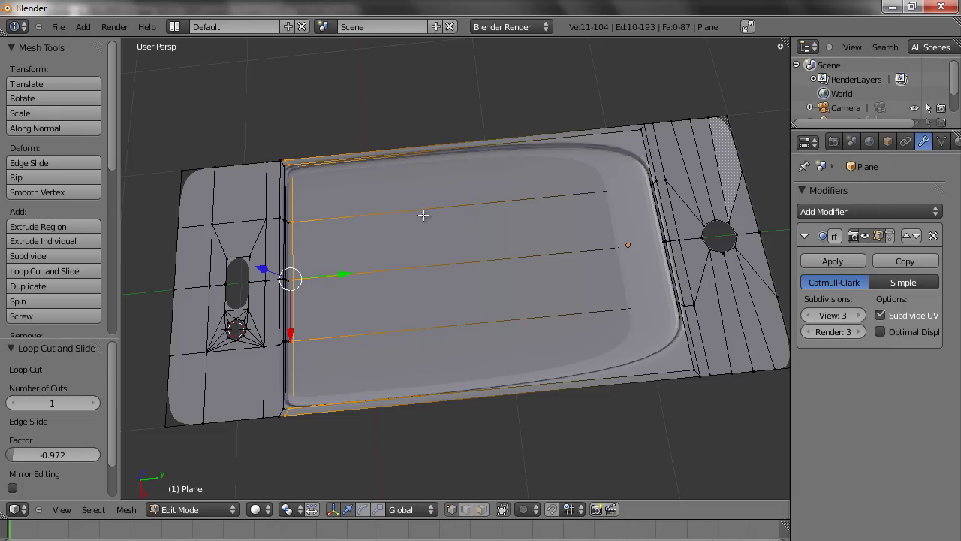
key(a)
key(ctrl+r)
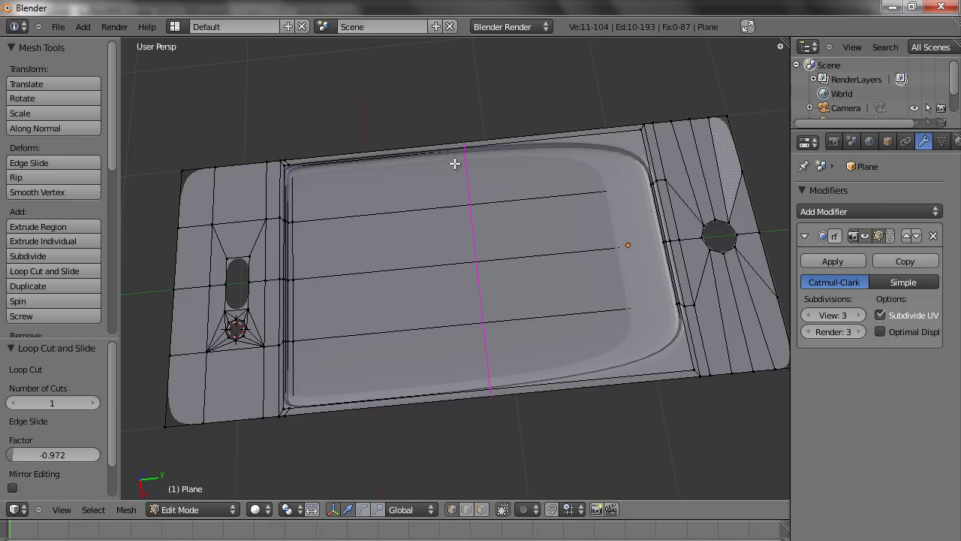
click(456, 162)
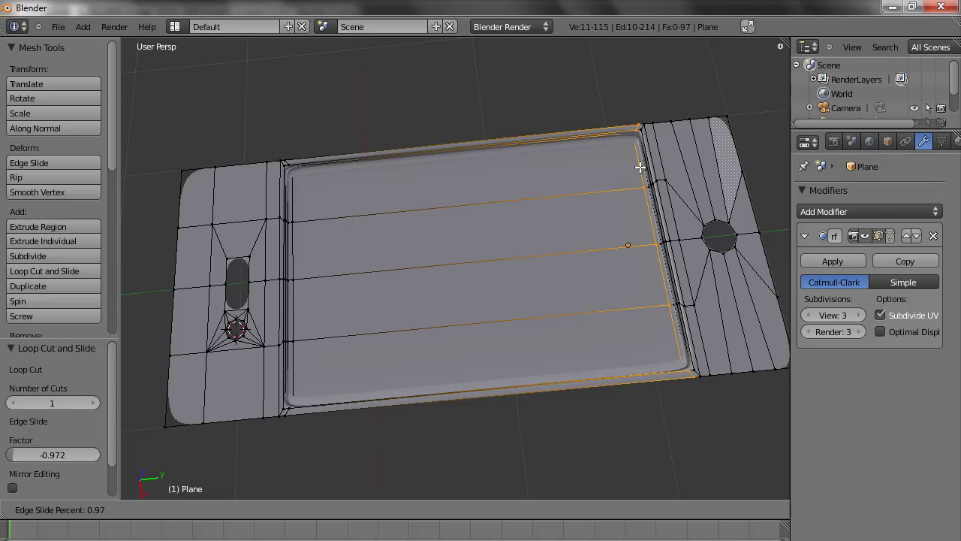
click(640, 167)
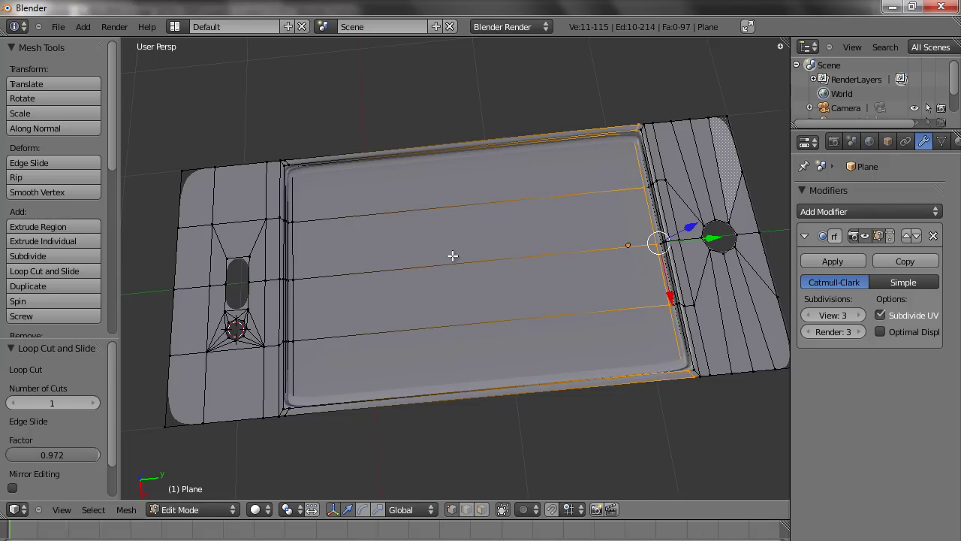
Inspect the smoothed recess from several angles in Object Mode, then return to Edit Mode
key(Tab)
middle_drag(362, 386, 446, 301)
middle_drag(509, 292, 457, 320)
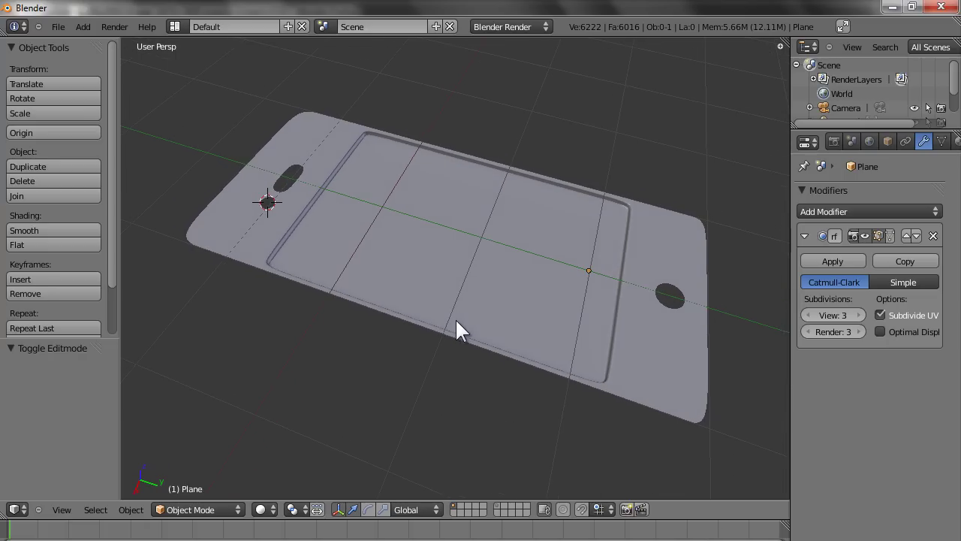
middle_drag(533, 320, 488, 339)
key(Tab)
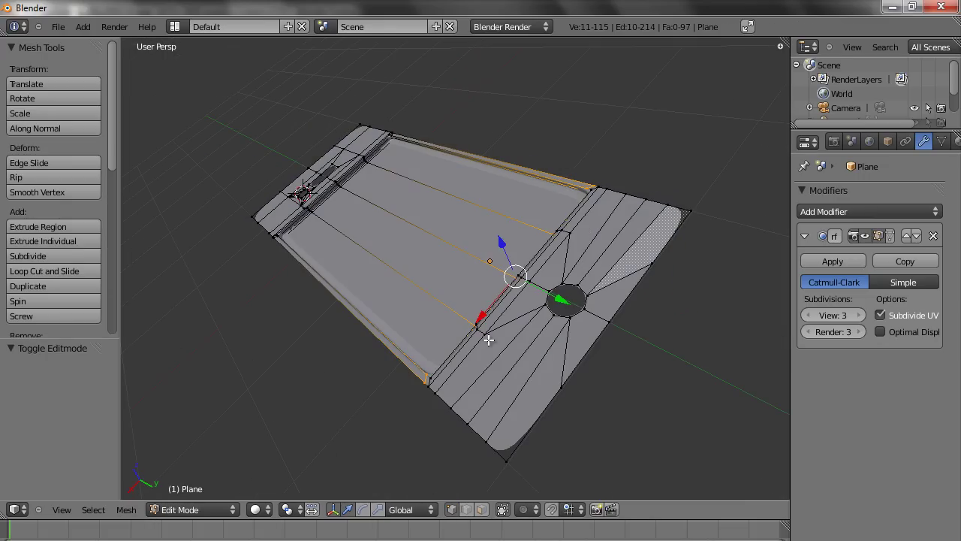
Select the edge loop around the home-button hole
alt+click(582, 297)
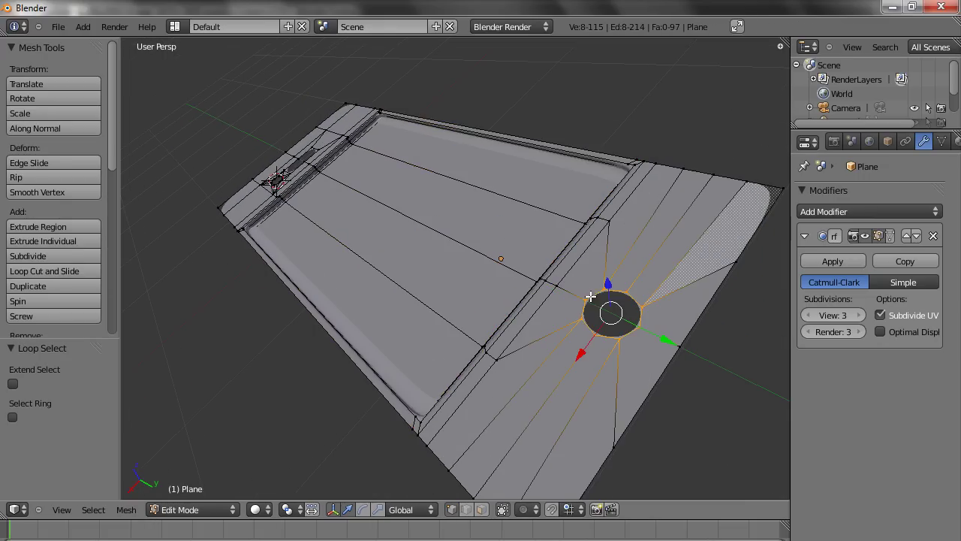
scroll(568, 297, up, 1)
key(a)
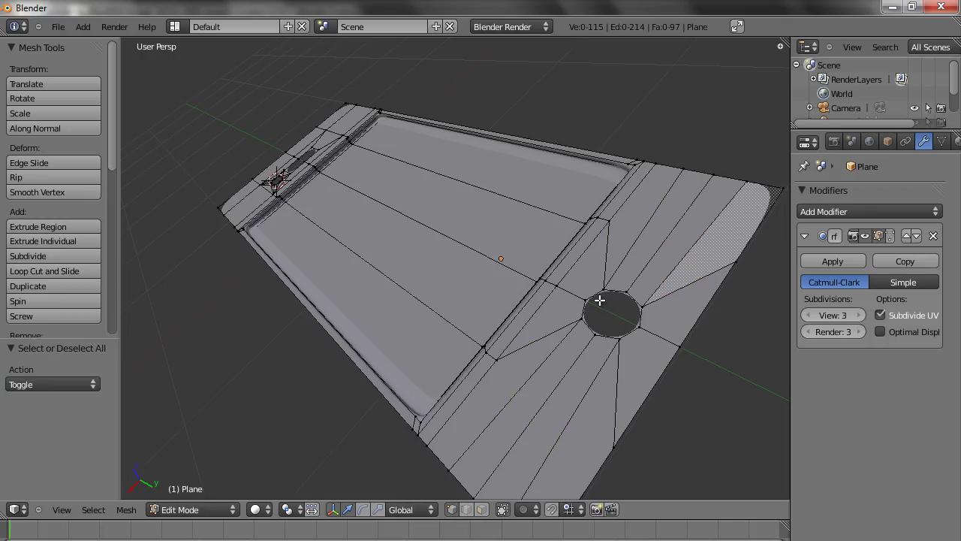
alt+click(601, 295)
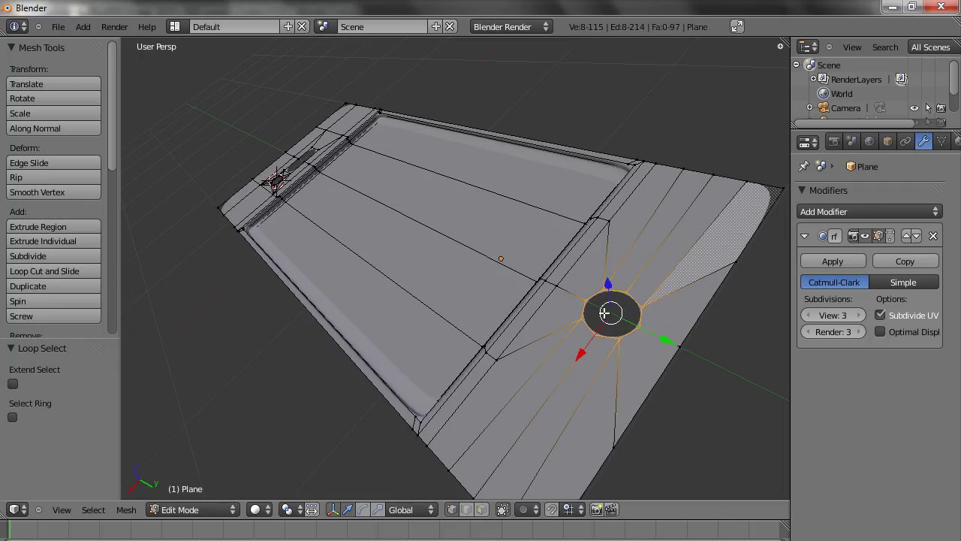
scroll(604, 314, down, 1)
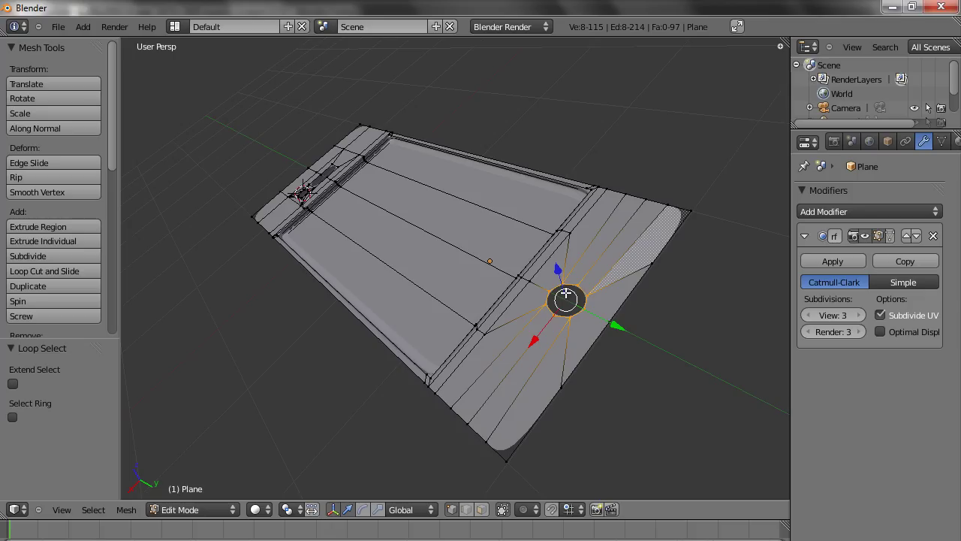
mouse_move(502, 281)
middle_down()
mouse_move(461, 270)
mouse_move(491, 273)
middle_up()
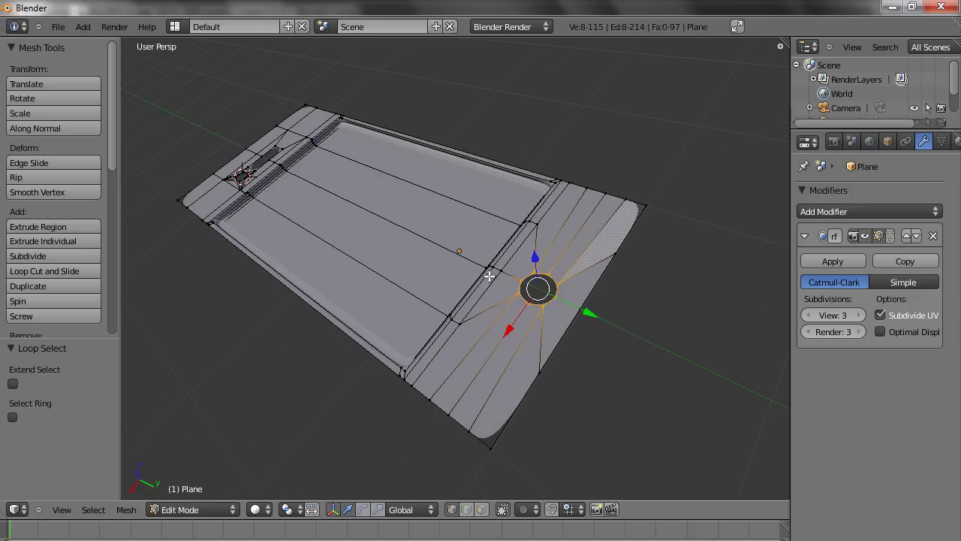
Extrude the hole's ring and push it down along Z to about -0.098
key(e)
click(542, 290)
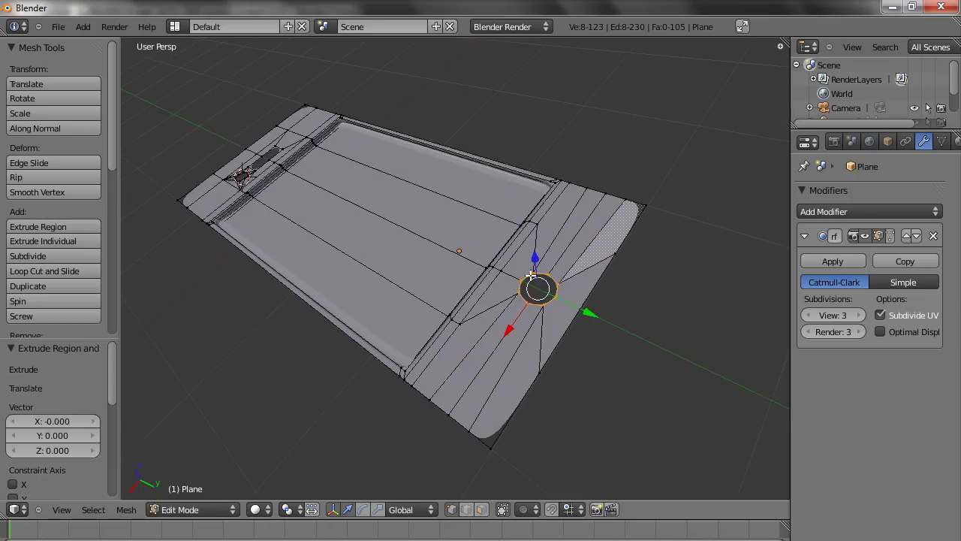
middle_drag(518, 301, 540, 275)
drag(578, 218, 571, 225)
scroll(553, 266, up, 3)
middle_drag(530, 266, 505, 280)
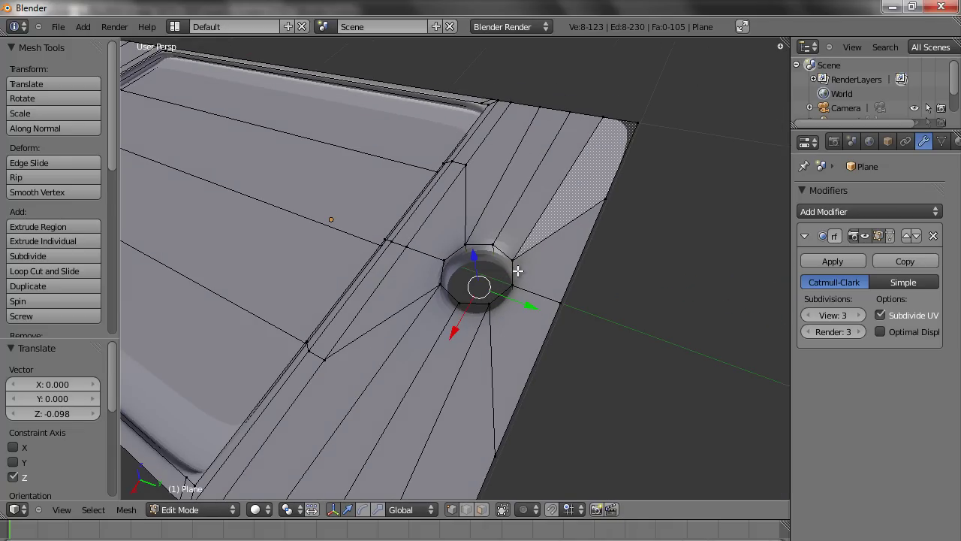
Preview the smoothed hole outside Edit Mode and toggle wireframe to check hidden edges
key(Tab)
key(Tab)
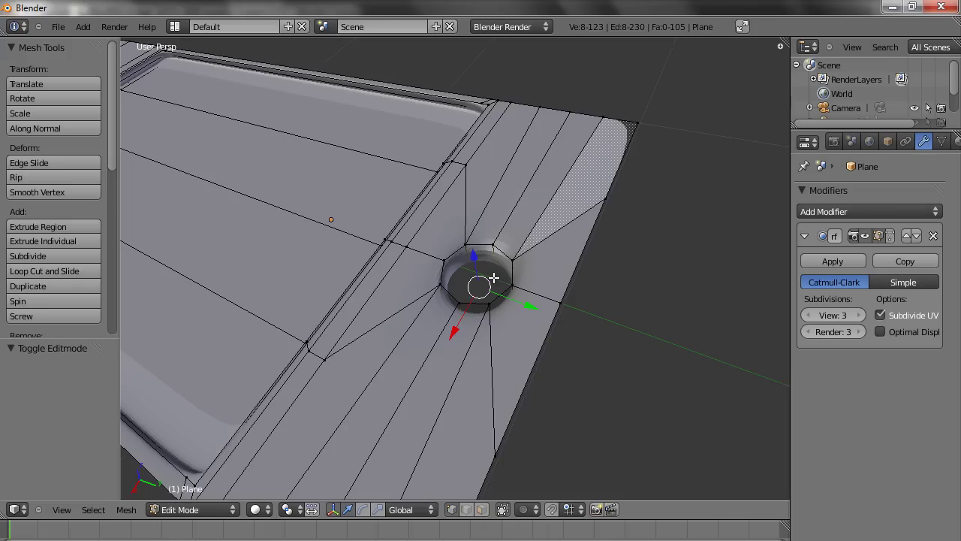
key(Tab)
key(Tab)
key(z)
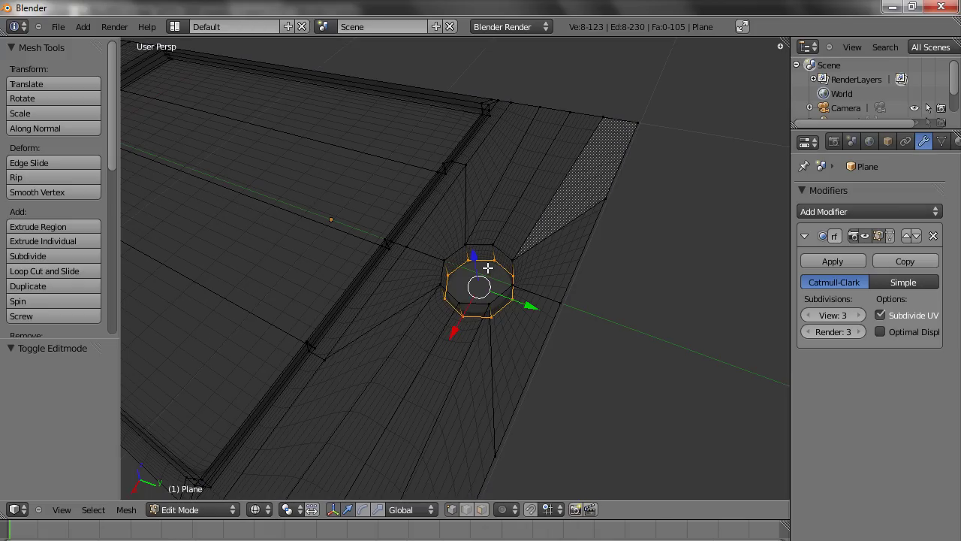
key(z)
key(z)
key(z)
key(z)
key(z)
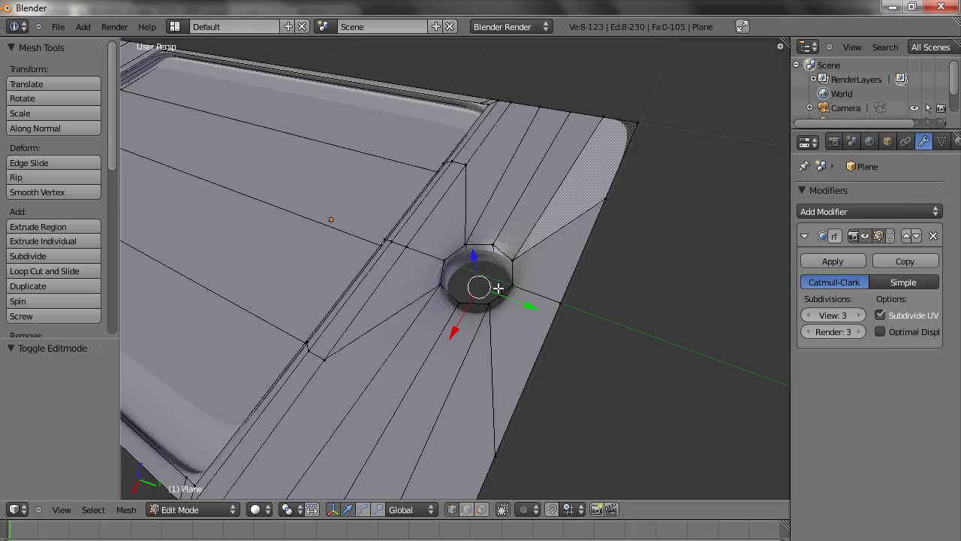
Extrude the hole's inner ring, scale it to 0 and merge it at center to close the bottom
key(e)
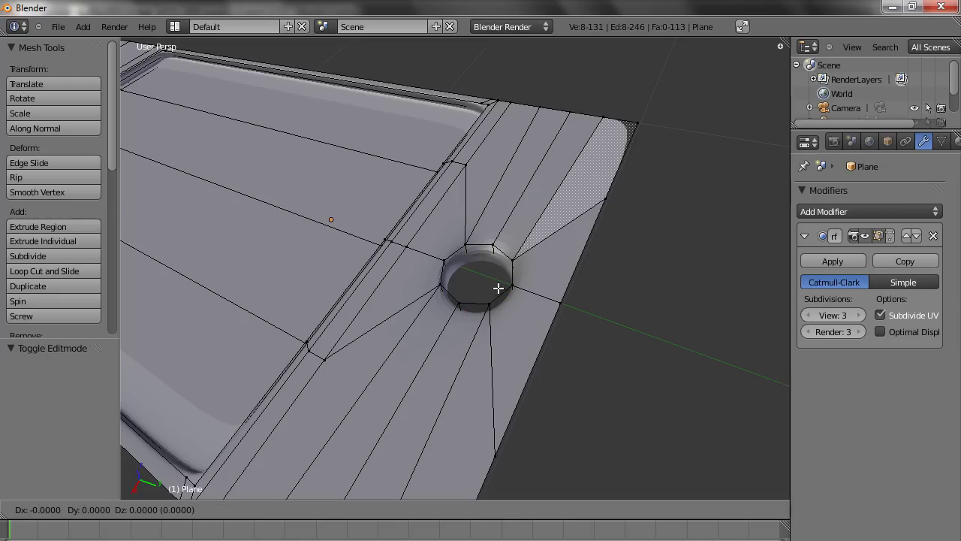
text(s0)
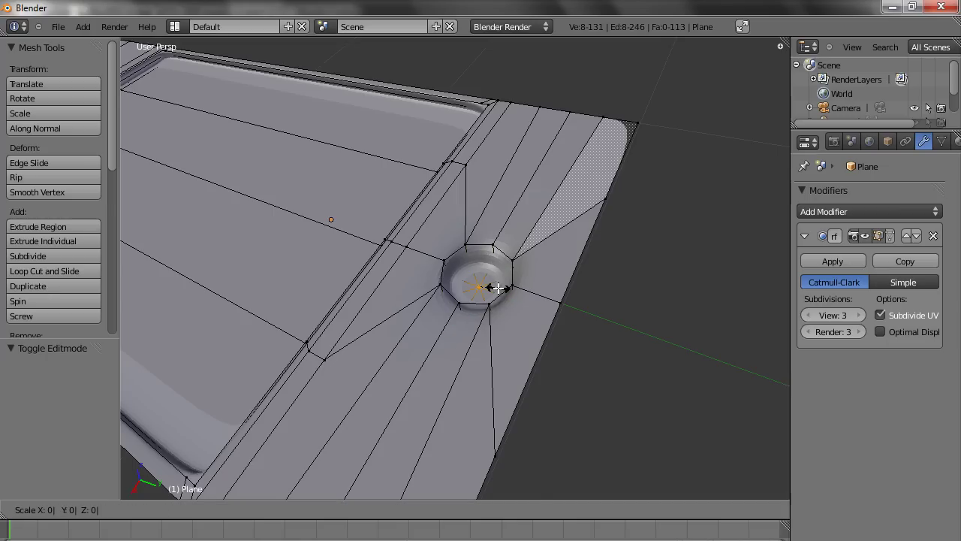
key(Return)
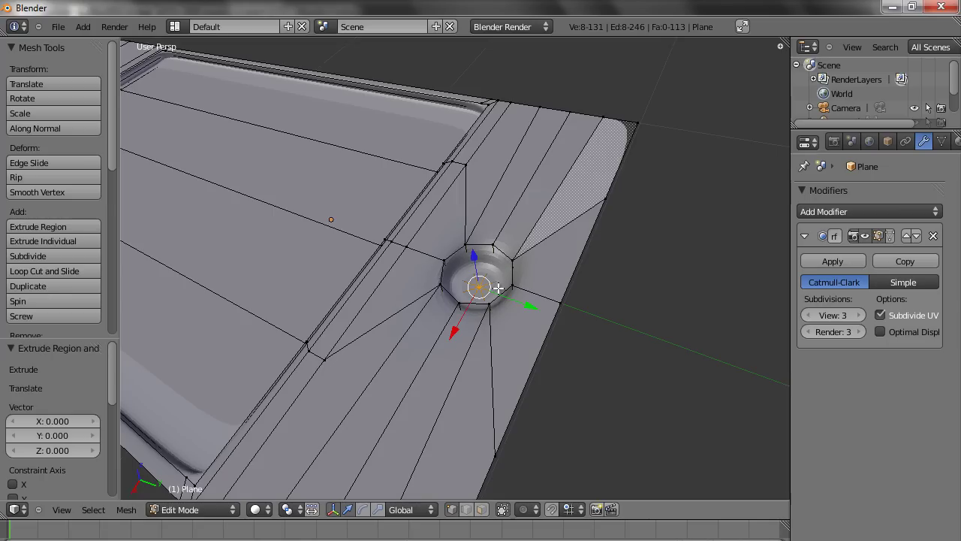
key(alt+m)
click(498, 288)
Add an edge loop around the home-button hole and slide it toward the rim at 0.82
key(Tab)
key(Tab)
key(a)
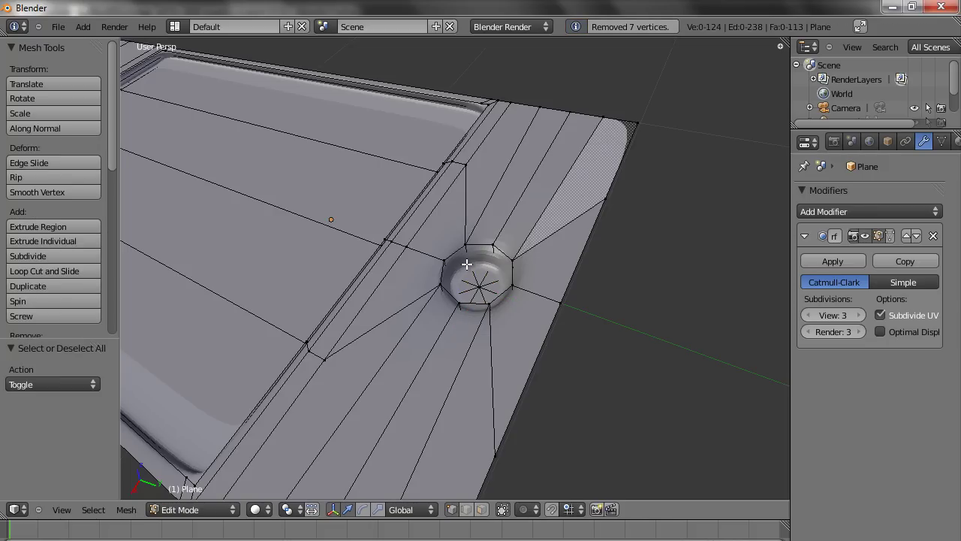
alt+right_click(466, 263)
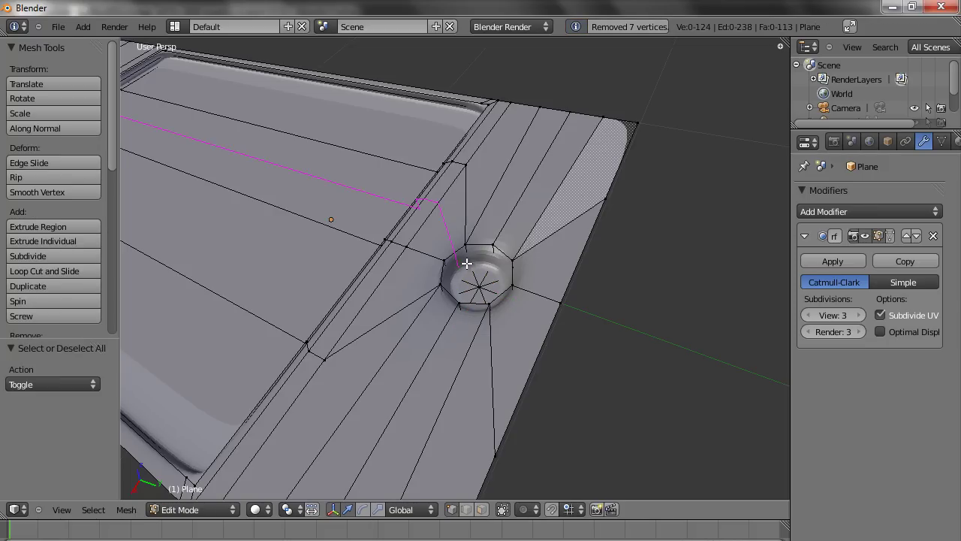
alt+right_click(471, 257)
alt+right_click(469, 260)
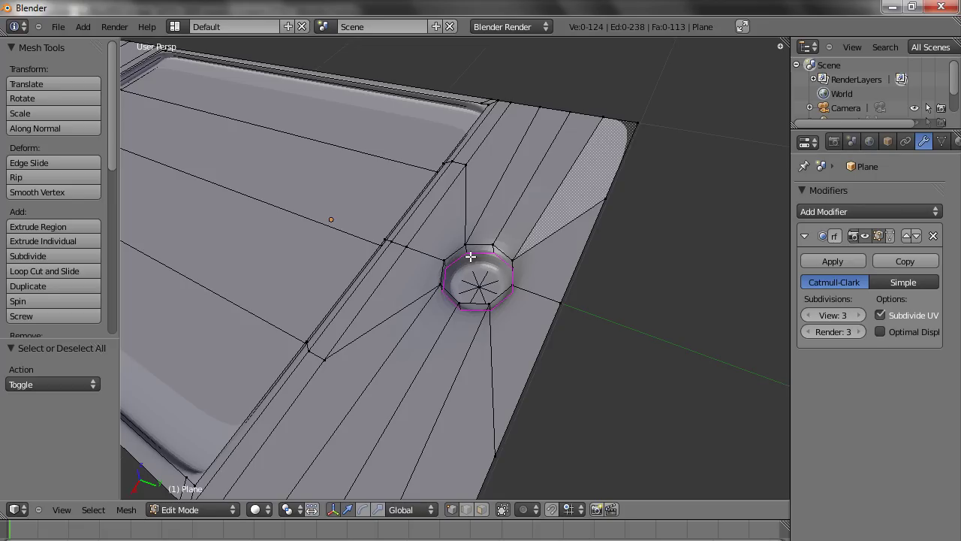
click(471, 256)
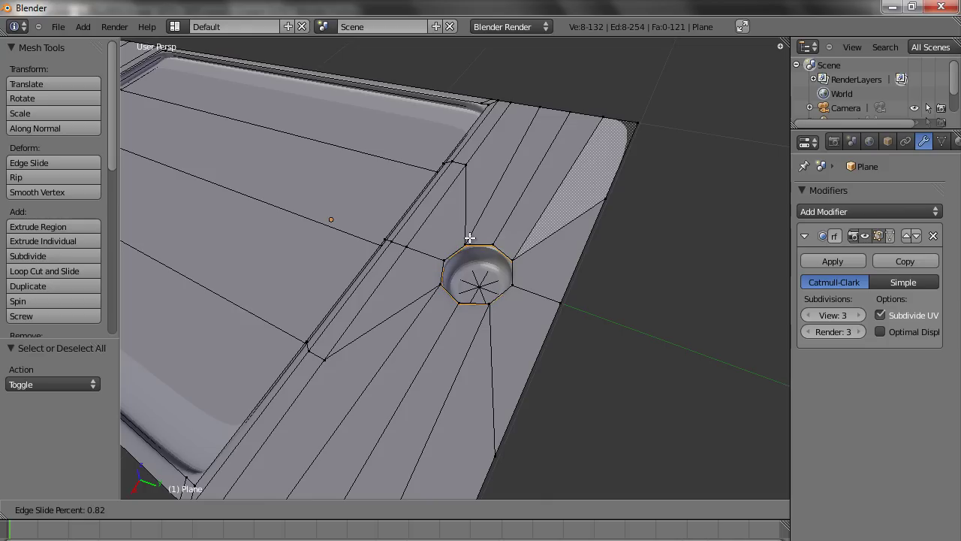
click(470, 237)
Orbit to the speaker slot end, re-enter Edit Mode on the phone body and select the slot's edge ring
key(Tab)
scroll(468, 248, down, 6)
scroll(469, 266, up, 3)
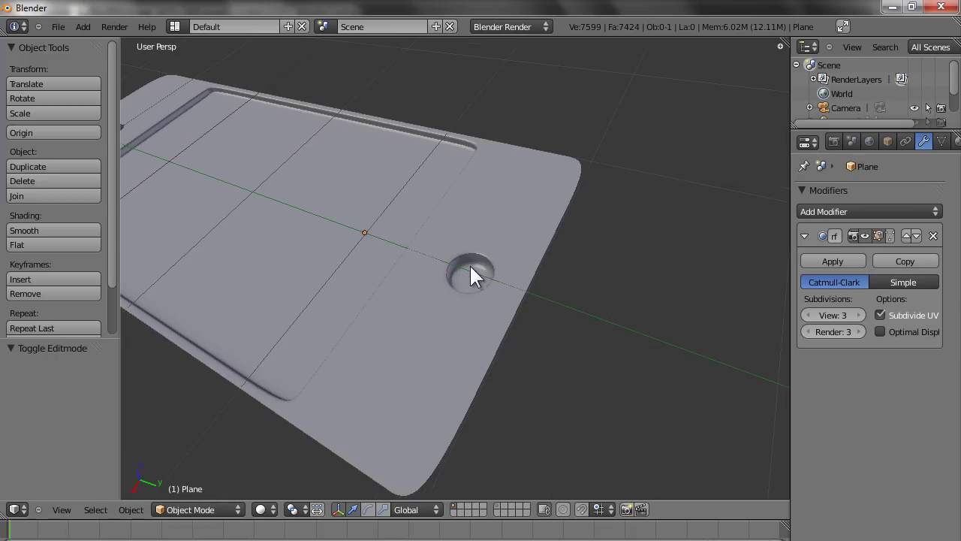
mouse_move(383, 313)
middle_down()
mouse_move(346, 336)
mouse_move(465, 371)
mouse_move(504, 320)
mouse_move(339, 315)
mouse_move(386, 307)
middle_up()
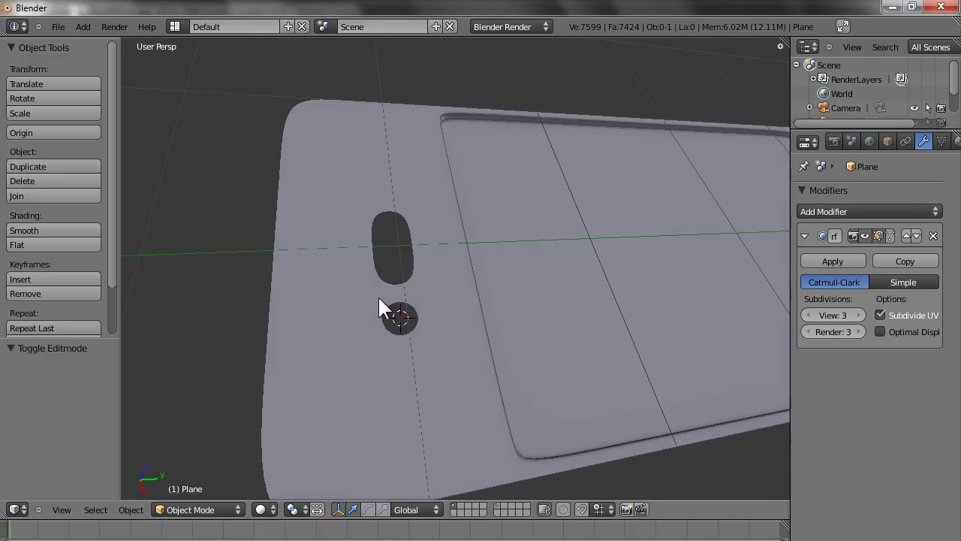
middle_drag(360, 354, 330, 287)
right_click(337, 226)
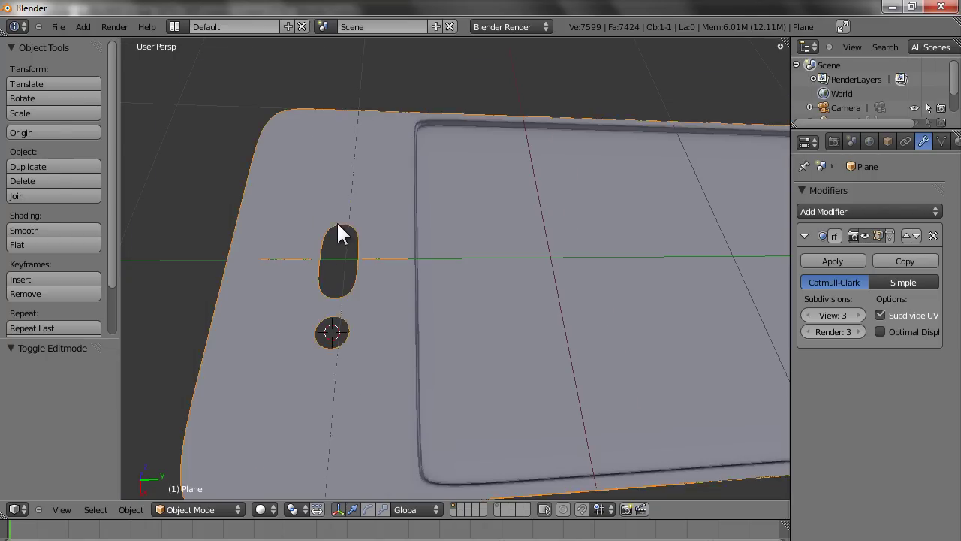
key(Tab)
alt+right_click(347, 226)
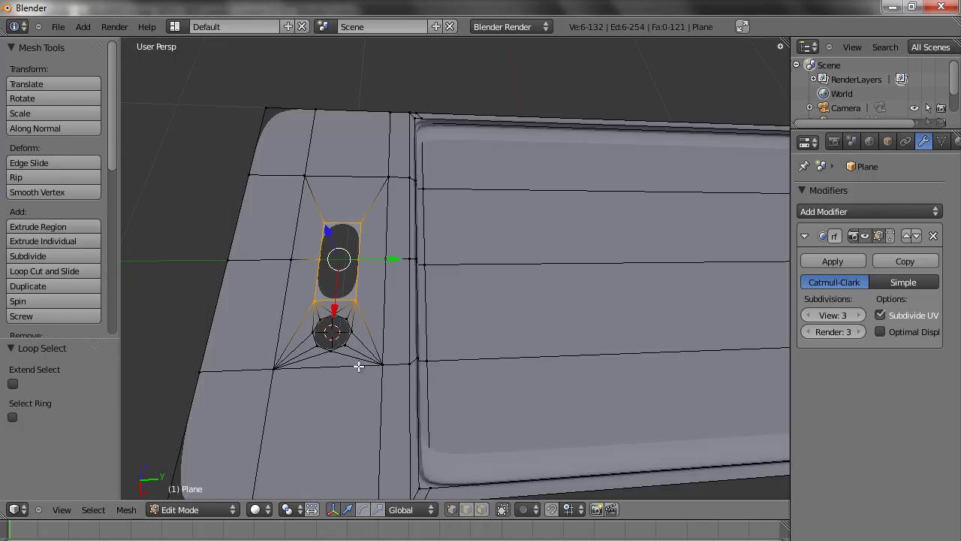
Extrude the speaker slot face in to -0.095, then scale it to 0 and merge at center
middle_drag(361, 365, 321, 361)
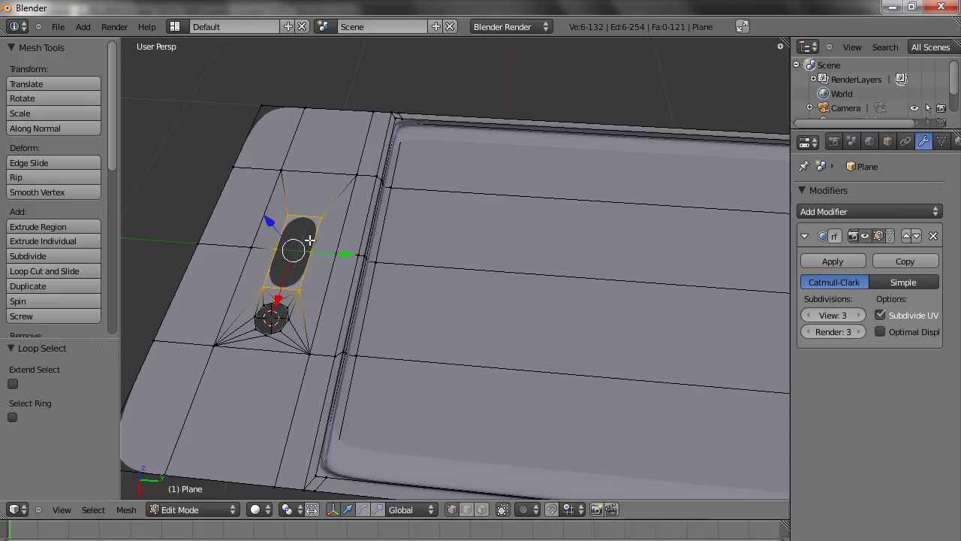
key(e)
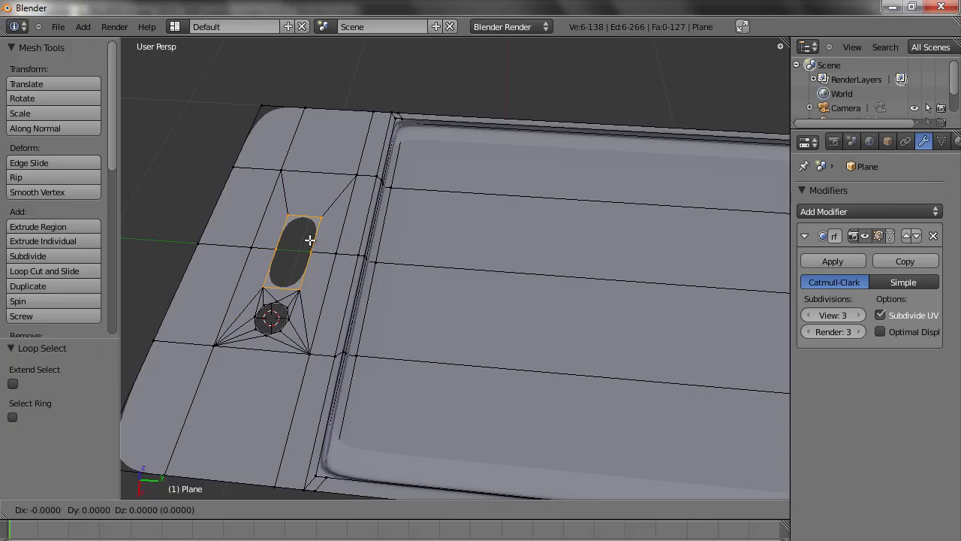
key(e)
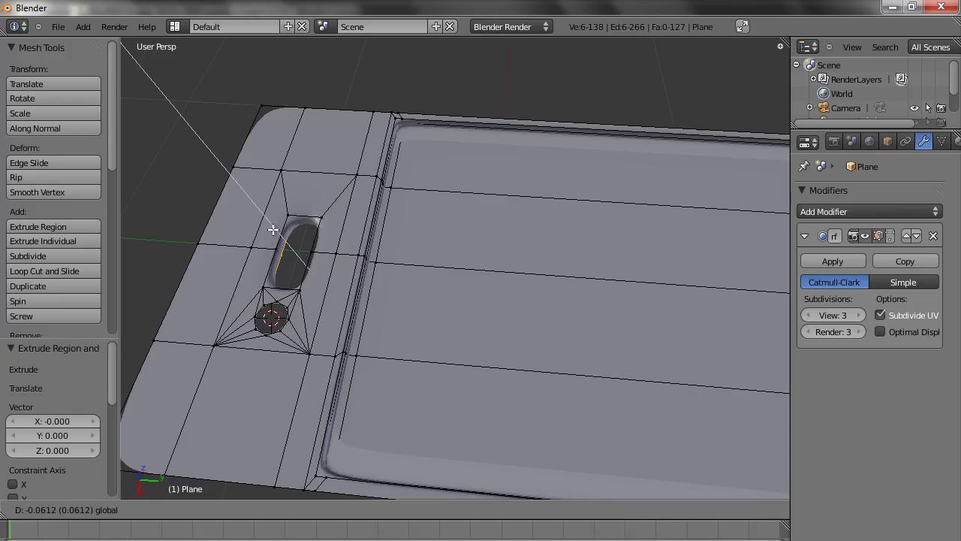
click(274, 234)
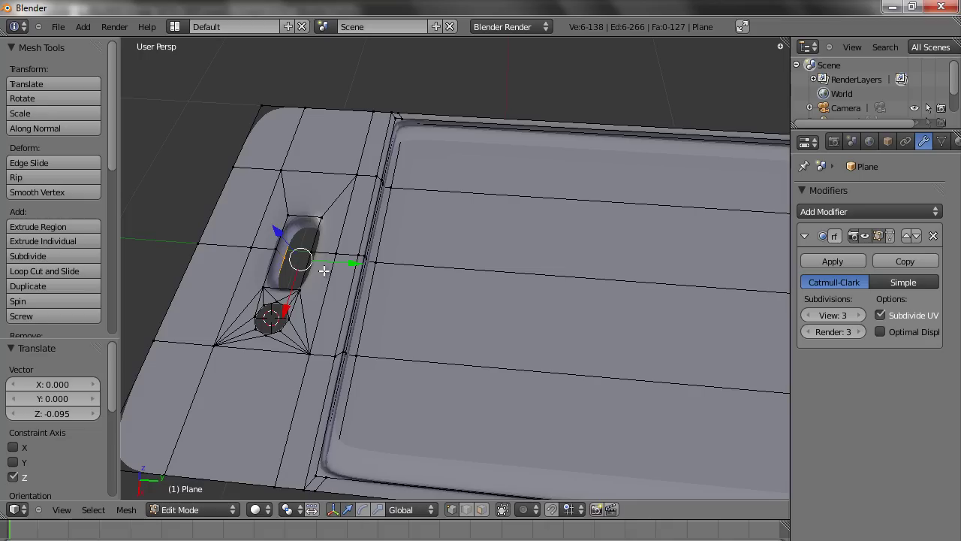
key(s)
key(0)
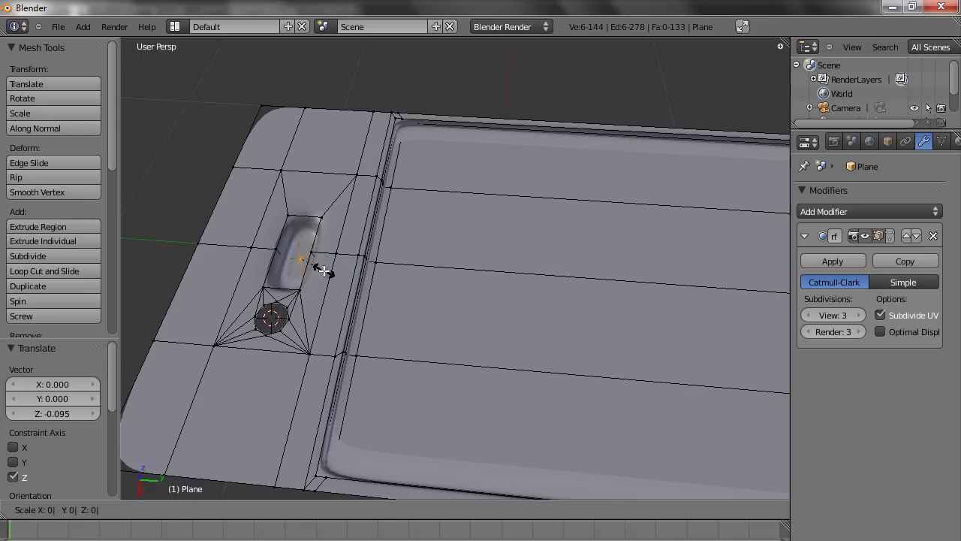
click(324, 271)
key(alt+m)
click(324, 271)
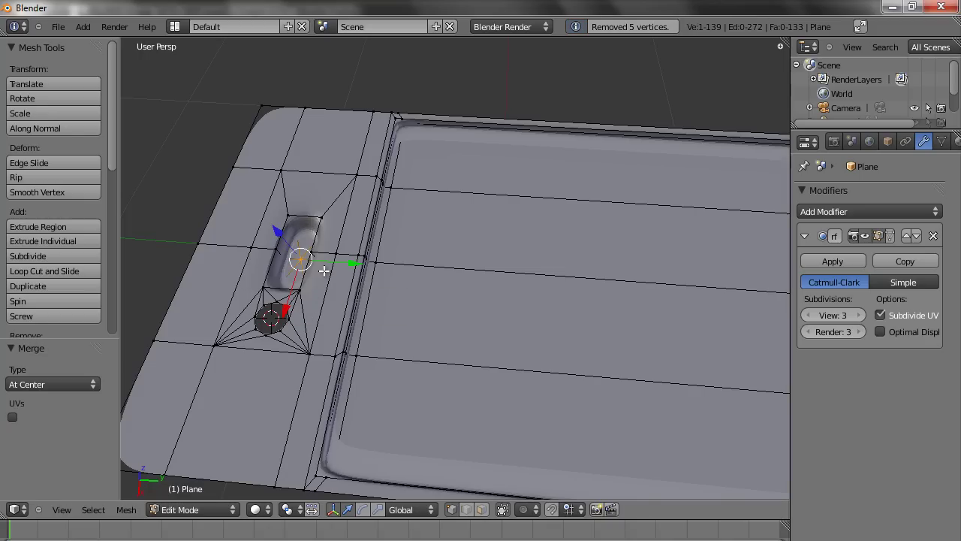
Add a tightening edge loop inside the slot at -0.65 and view the whole phone in Object Mode
key(a)
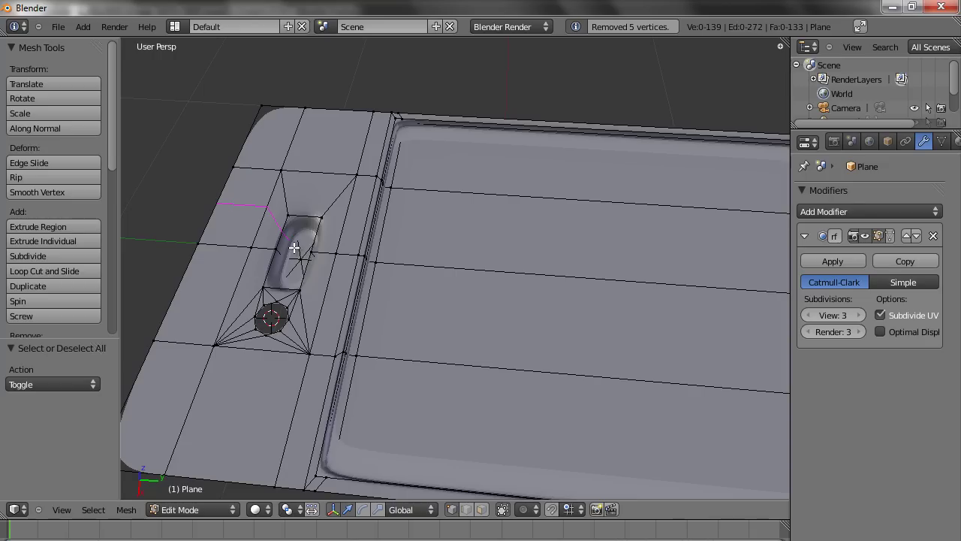
click(282, 254)
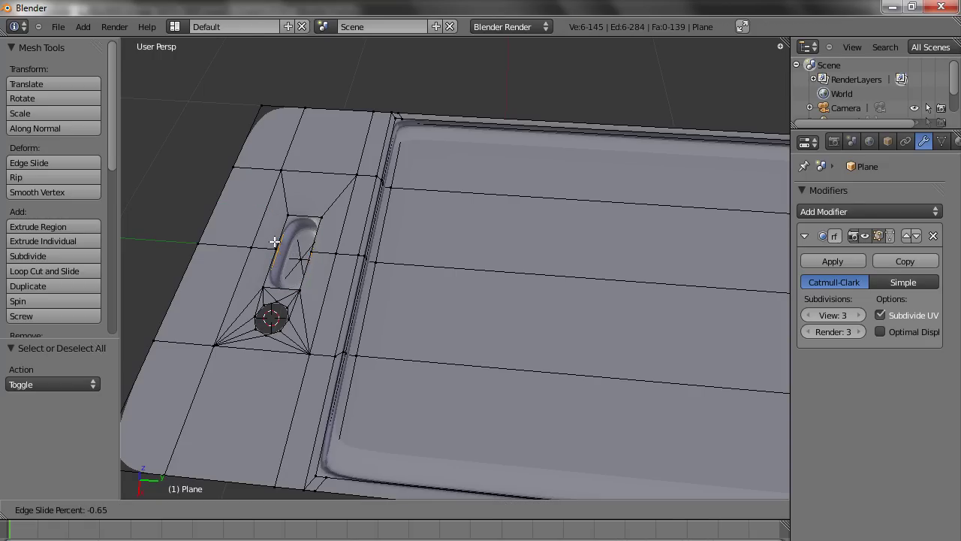
click(275, 241)
key(Tab)
scroll(489, 326, down, 4)
shift+middle_drag(489, 326, 399, 365)
Orbit to the home-button hole and, in Edit Mode, select its rim loop
scroll(432, 269, up, 4)
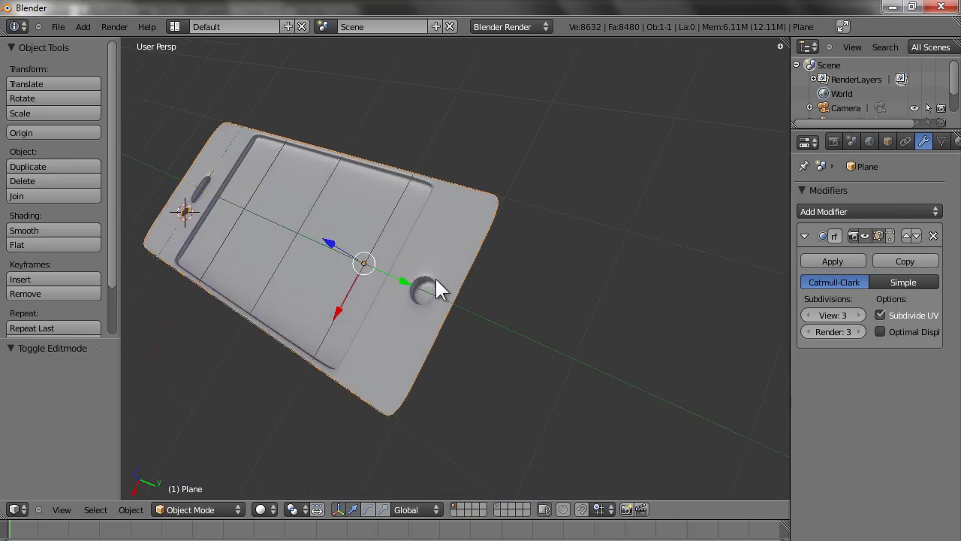
scroll(468, 243, up, 3)
middle_drag(382, 178, 446, 348)
scroll(470, 339, up, 2)
key(Tab)
scroll(474, 209, up, 2)
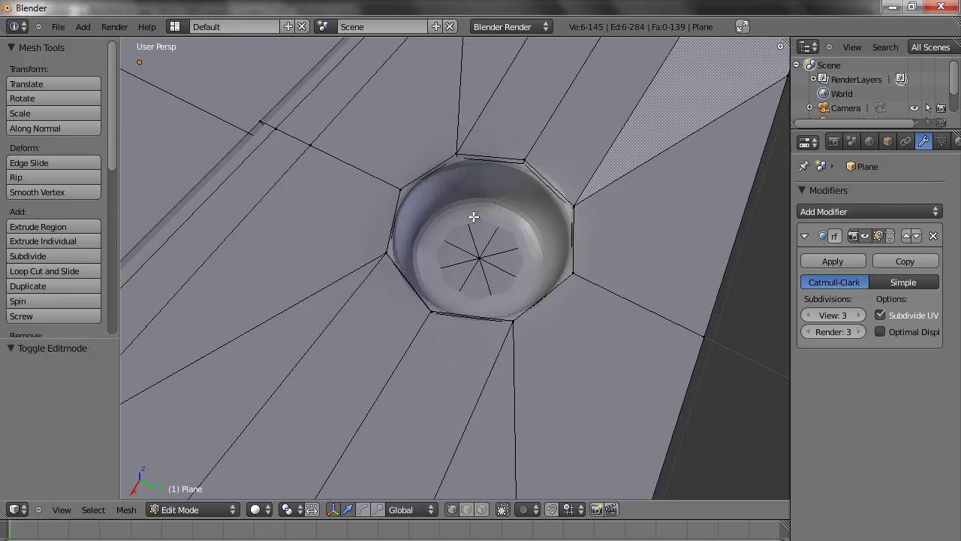
alt+right_click(484, 161)
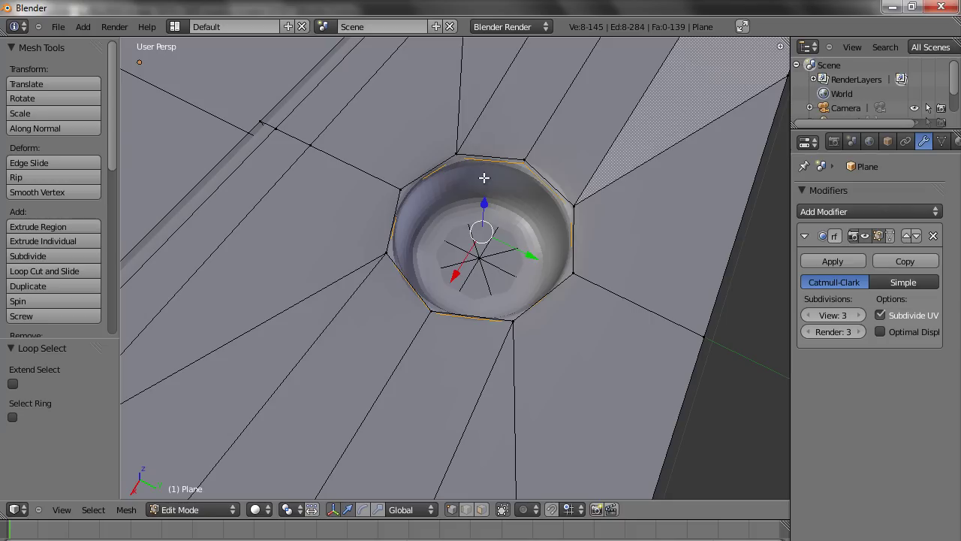
Duplicate the rim loop and raise the copy 0.131 on Z above the hole
key(shift+d)
right_click(492, 222)
key(g)
key(z)
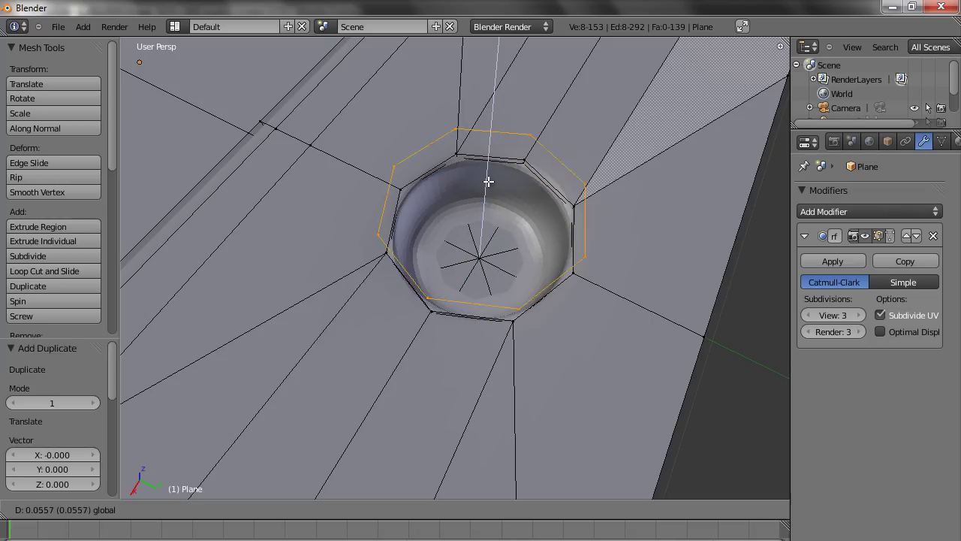
click(489, 154)
scroll(582, 306, down, 3)
middle_drag(576, 299, 511, 258)
scroll(510, 257, up, 4)
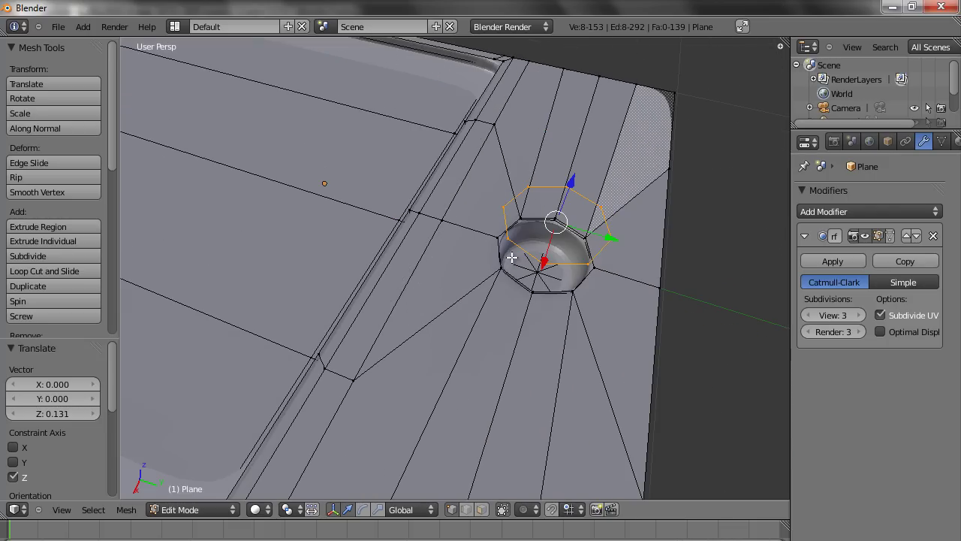
Separate the duplicated loop into its own object and return to Object Mode
key(p)
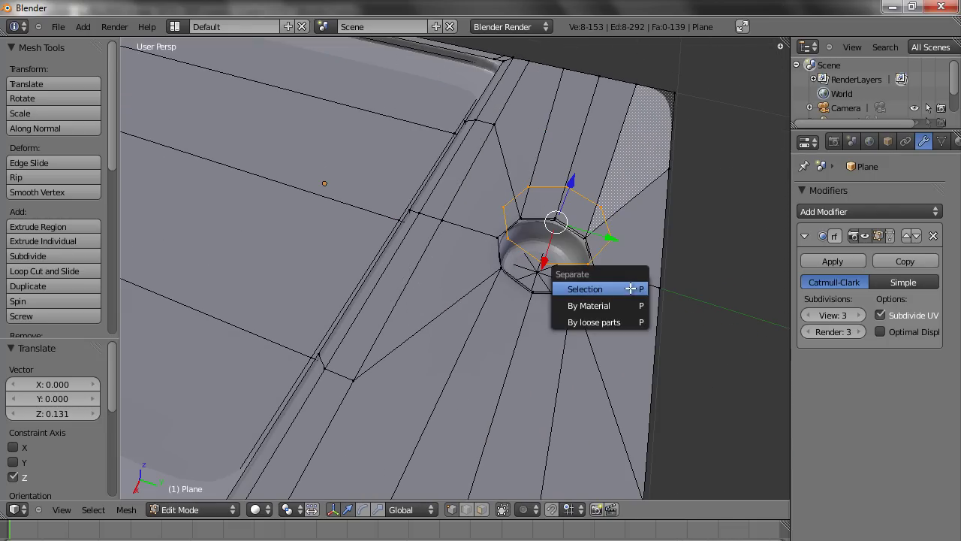
click(630, 287)
key(Tab)
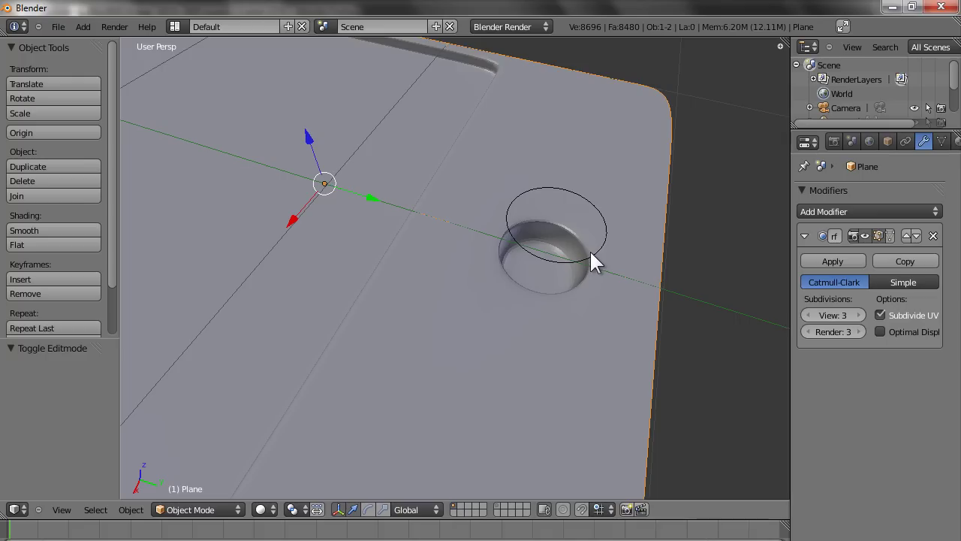
Select the separated circle Plane.001 and extrude its ring straight up 0.084 on Z
right_click(592, 261)
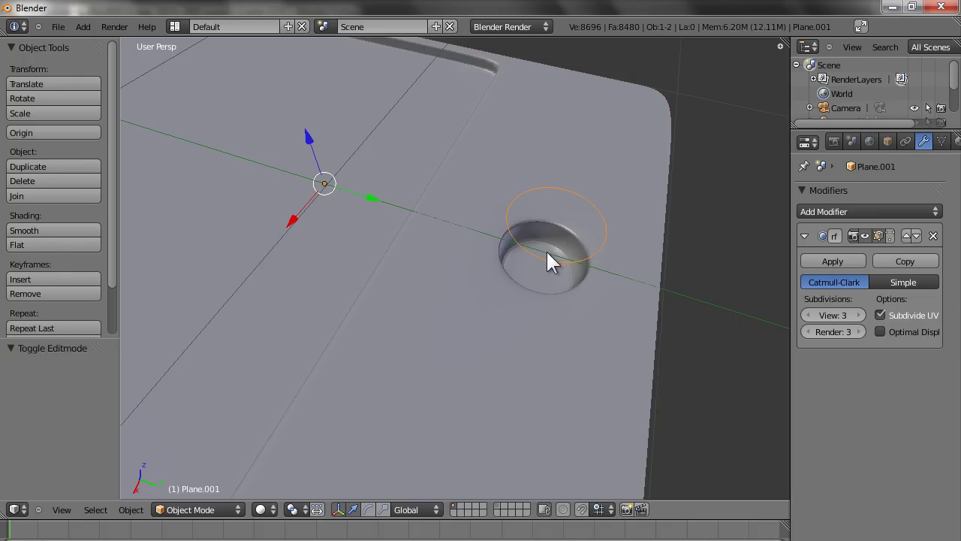
key(Tab)
key(e)
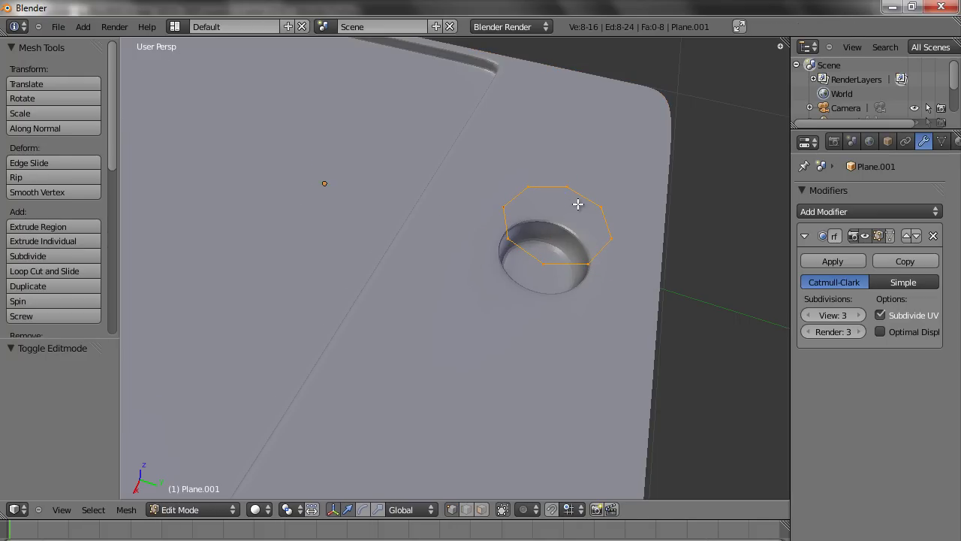
right_click(576, 203)
key(g)
key(z)
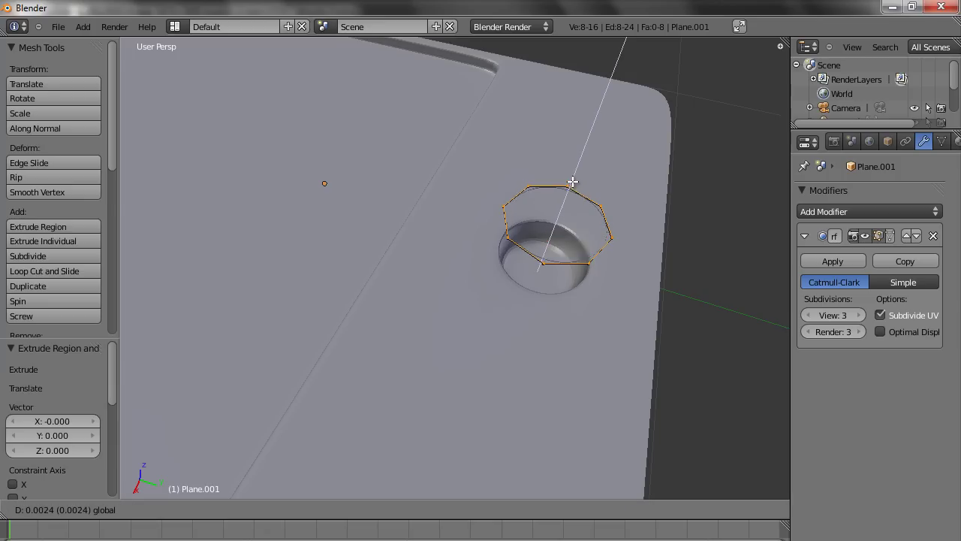
click(582, 165)
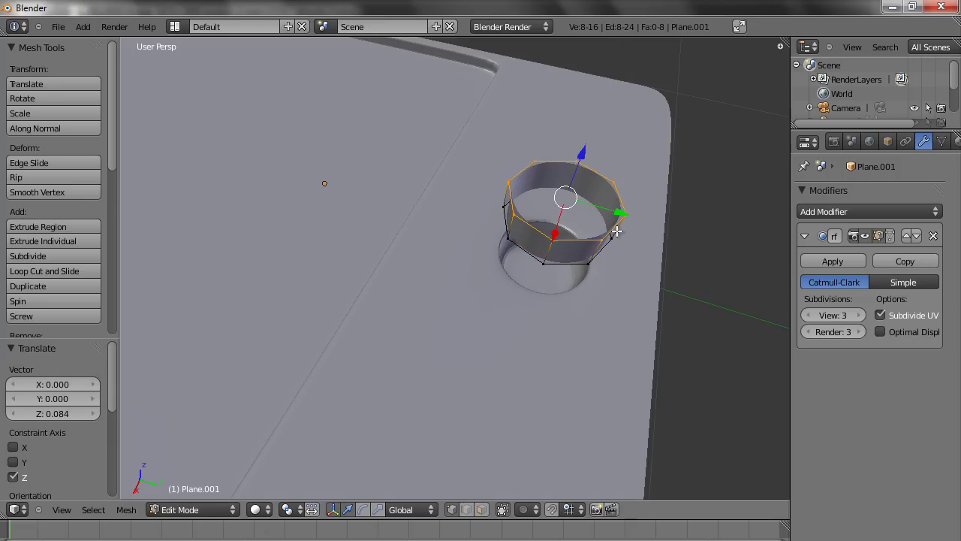
Cap the top by extruding the ring and merging it at center, then select the lower loop
key(e)
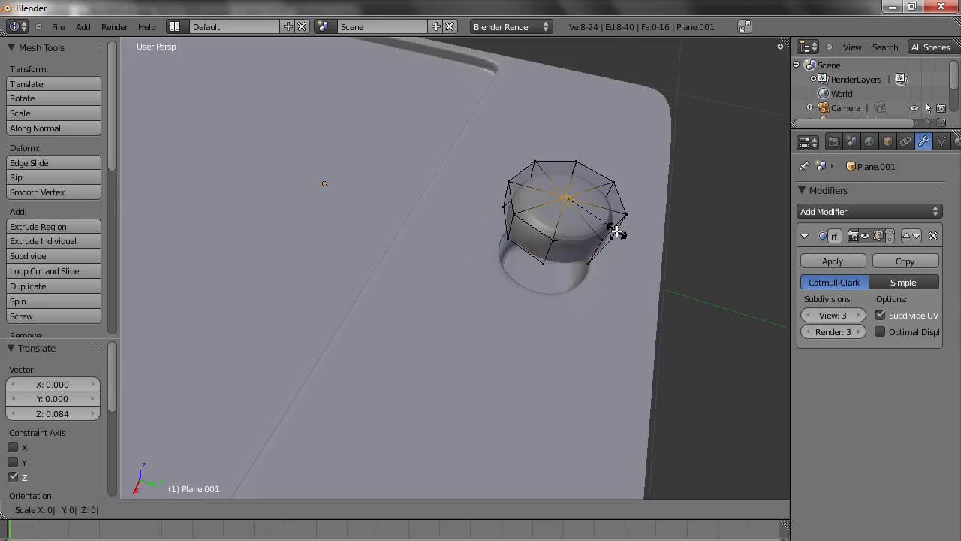
right_click(616, 231)
key(alt+m)
click(616, 232)
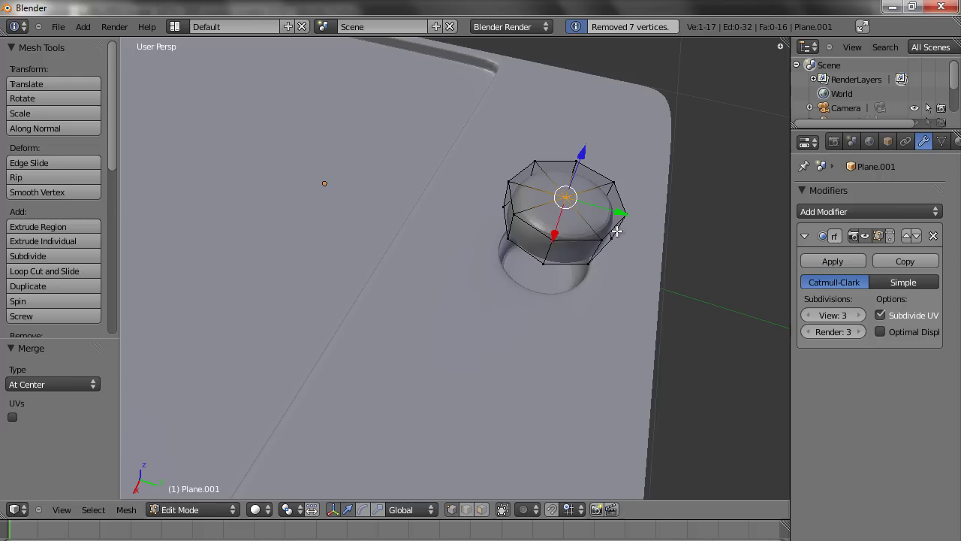
alt+right_click(573, 264)
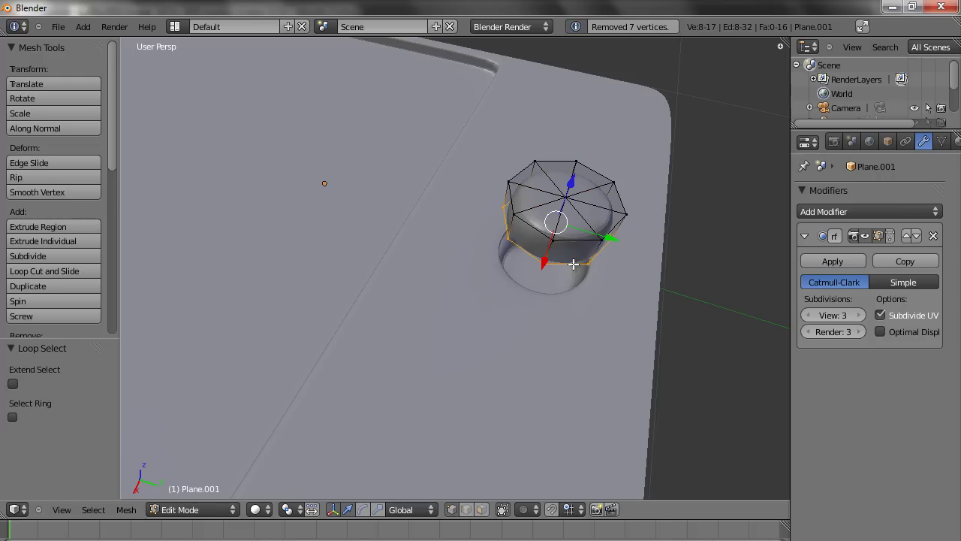
Close the button's bottom by extruding the lower loop, scaling it to 0 and merging at center
key(e)
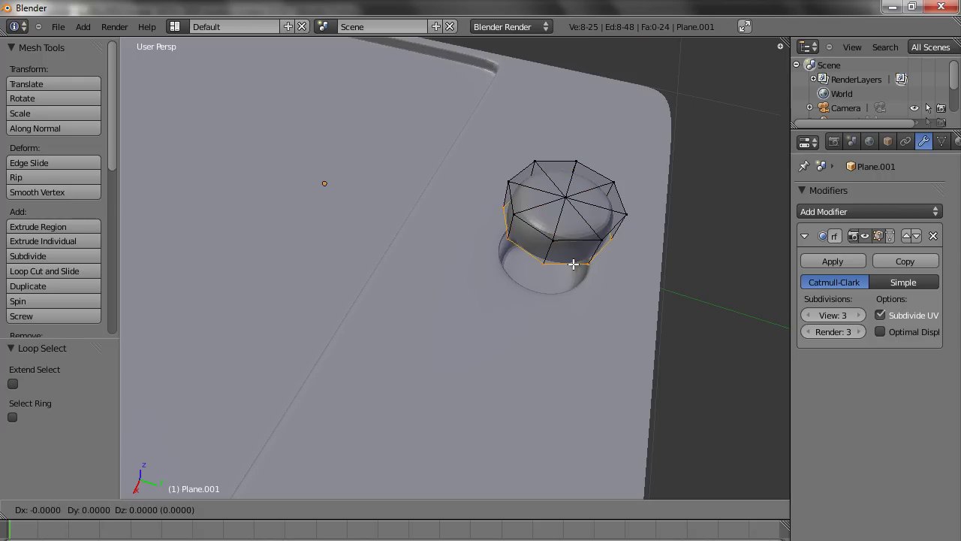
key(s)
key(0)
key(Return)
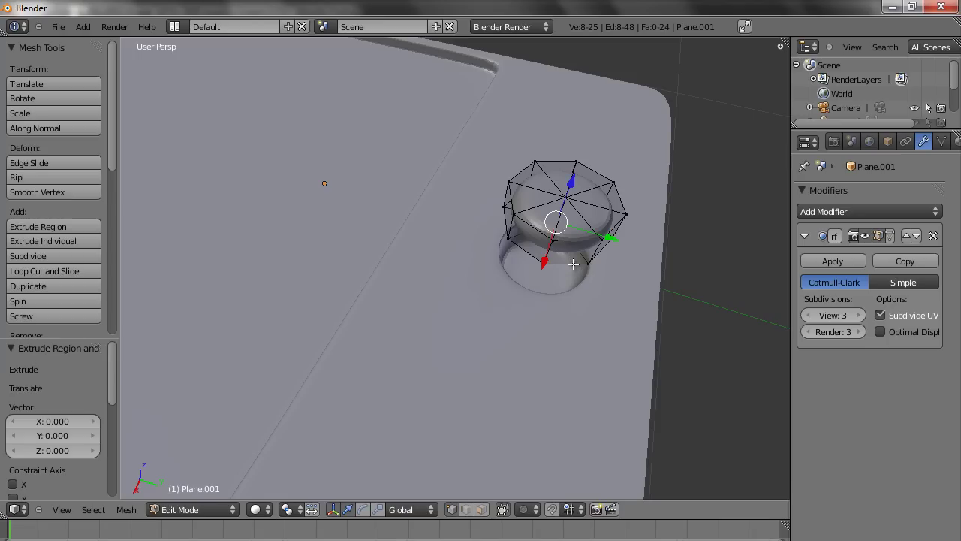
key(alt+m)
click(573, 264)
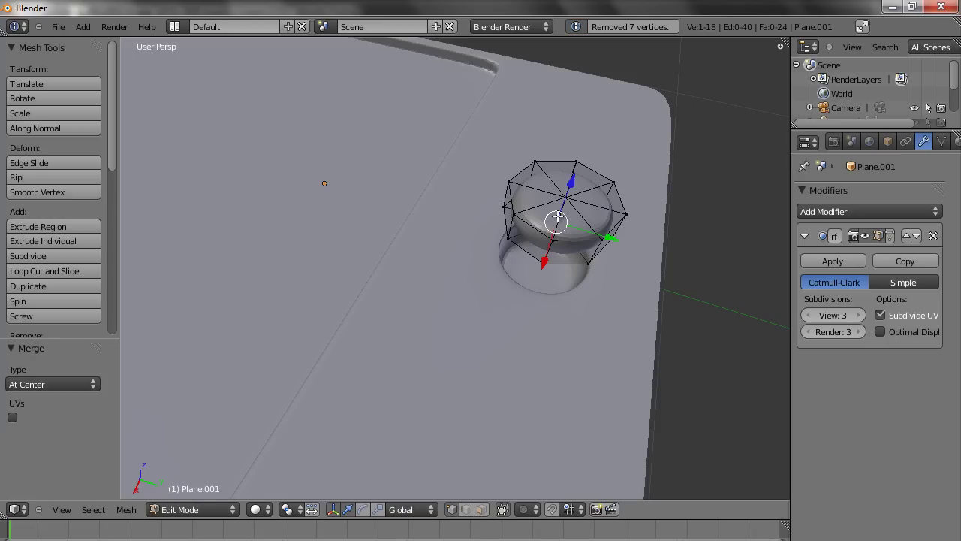
Add two tightening edge loops around the button's side
key(a)
key(ctrl+r)
click(552, 243)
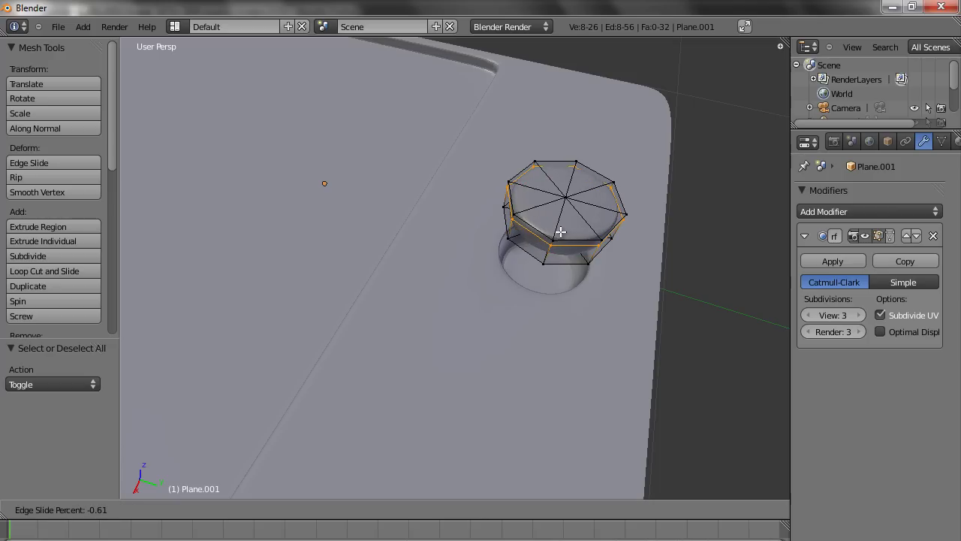
click(564, 229)
key(a)
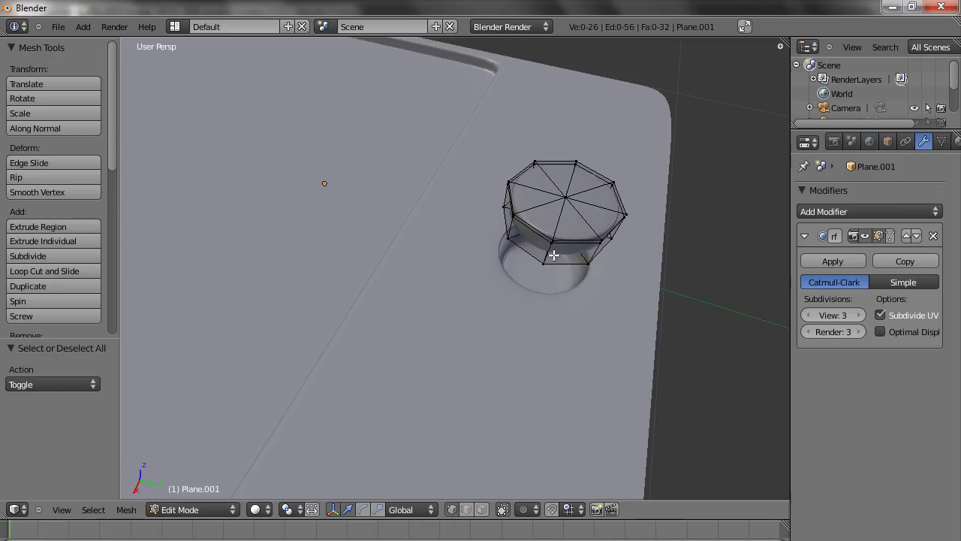
key(ctrl+r)
click(549, 257)
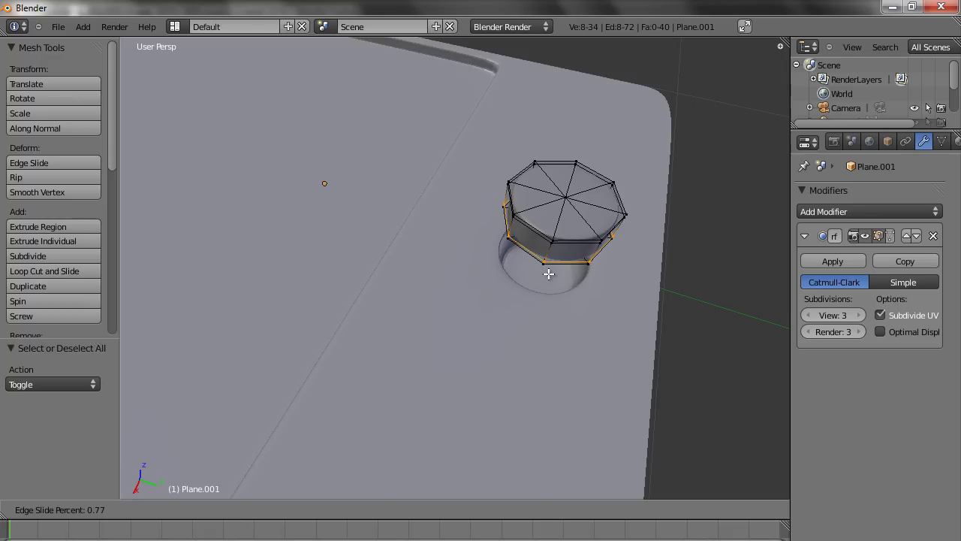
click(548, 269)
Sink the top centre vertex about 0.067 into a gentle dish and leave Edit Mode
key(a)
right_click(566, 197)
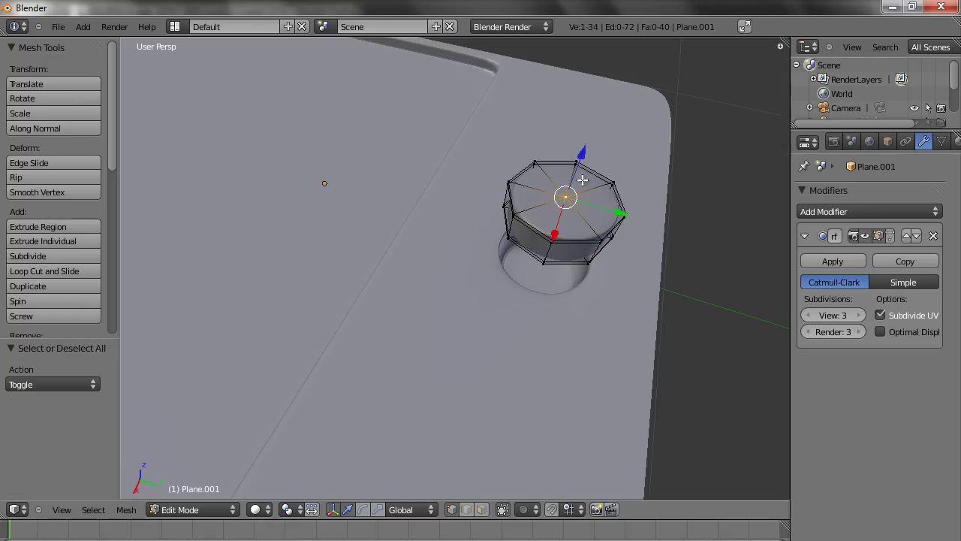
drag(585, 156, 575, 179)
key(Tab)
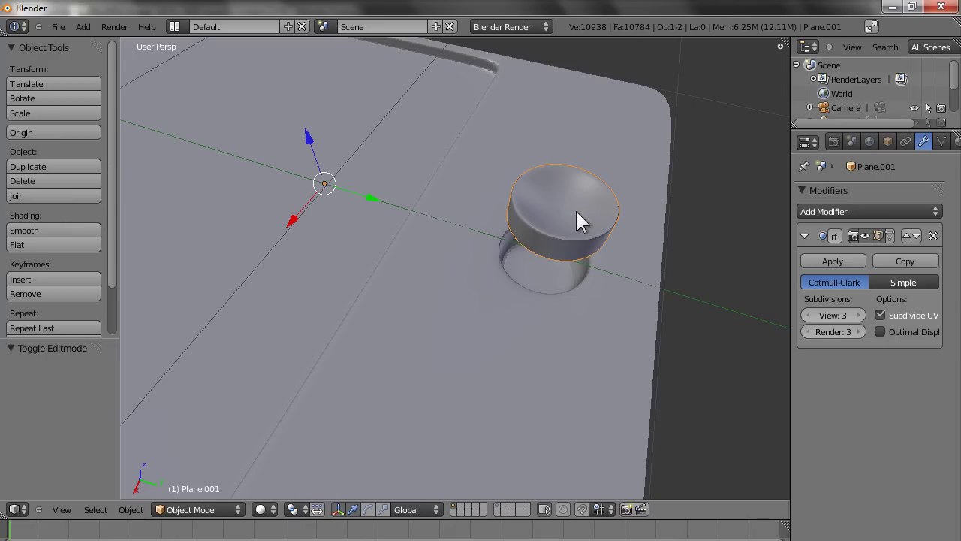
Toggle between Object and Edit Mode to compare the smoothed button with its cage, then select all vertices
key(Tab)
key(Tab)
key(Tab)
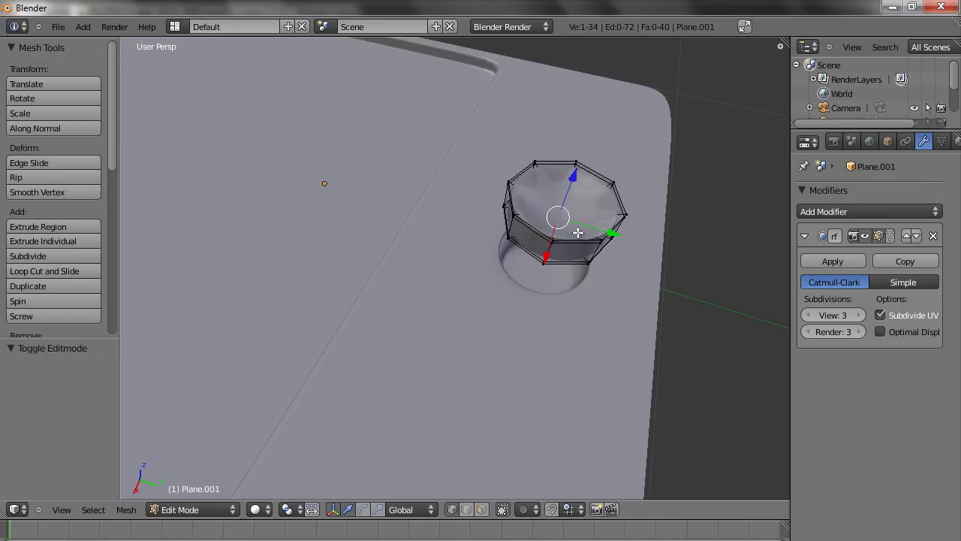
key(Tab)
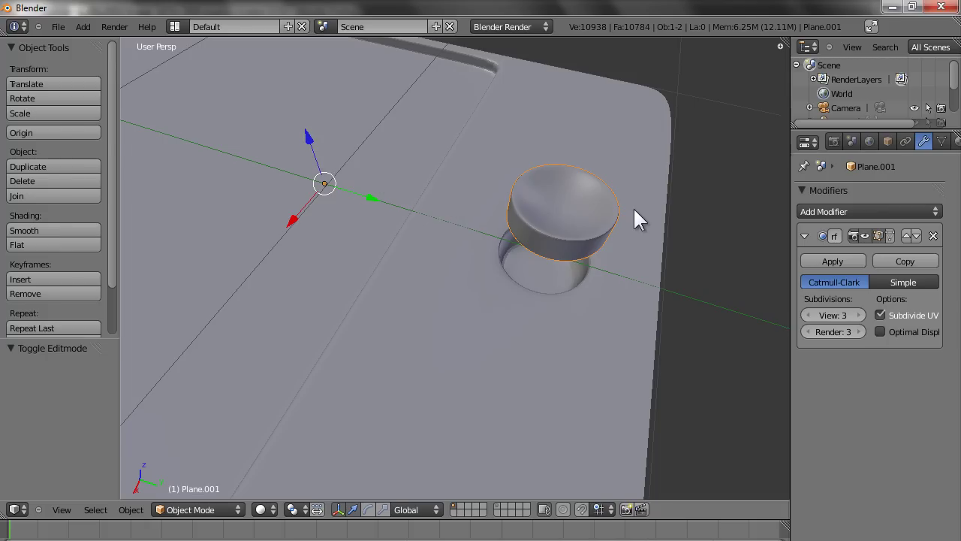
key(Tab)
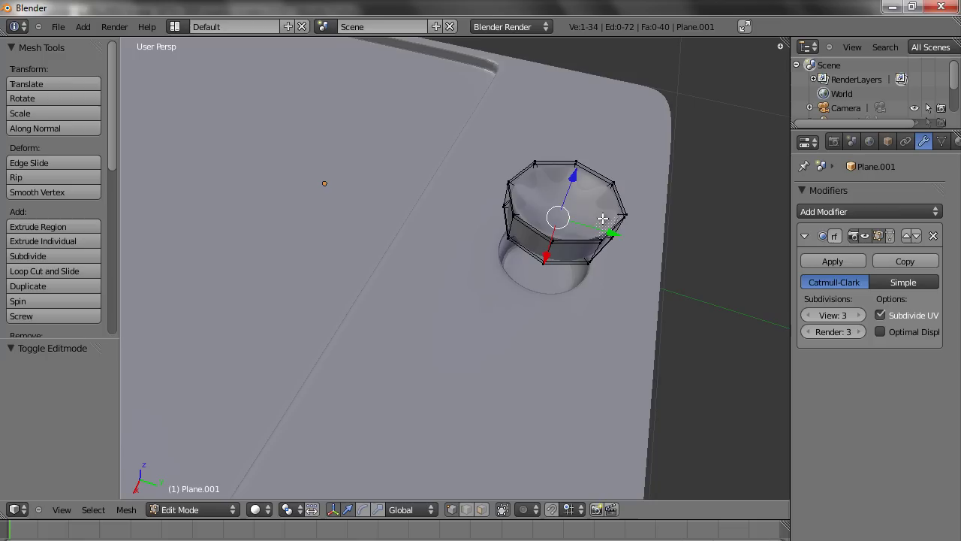
key(a)
key(a)
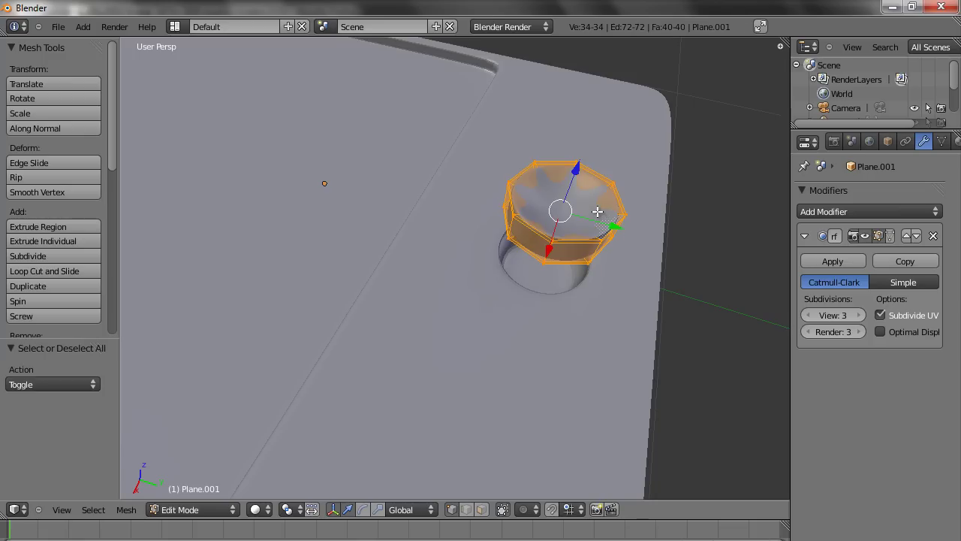
Lower the home button about 0.2165 into its round hole, then frame the whole phone in Object Mode
drag(578, 170, 567, 224)
key(Tab)
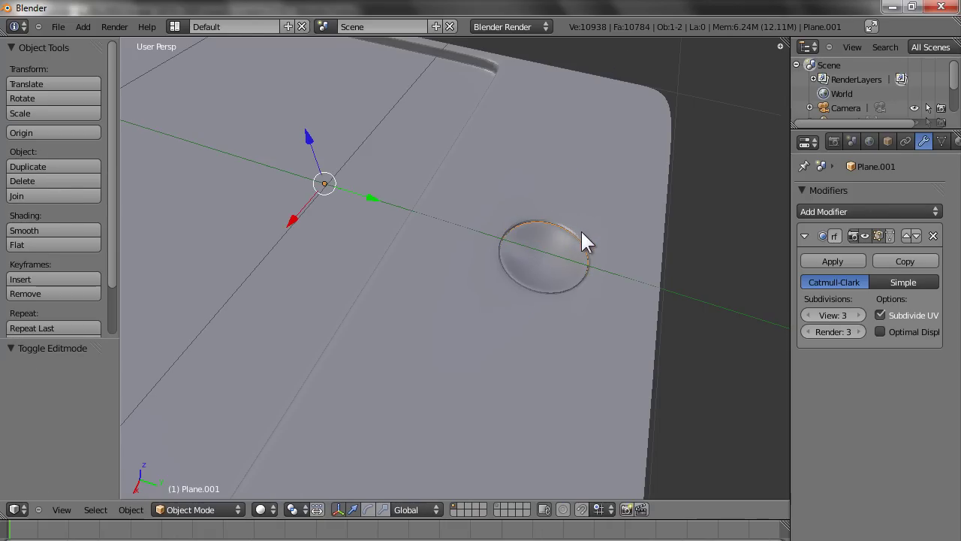
scroll(556, 263, down, 5)
shift+middle_drag(445, 368, 532, 249)
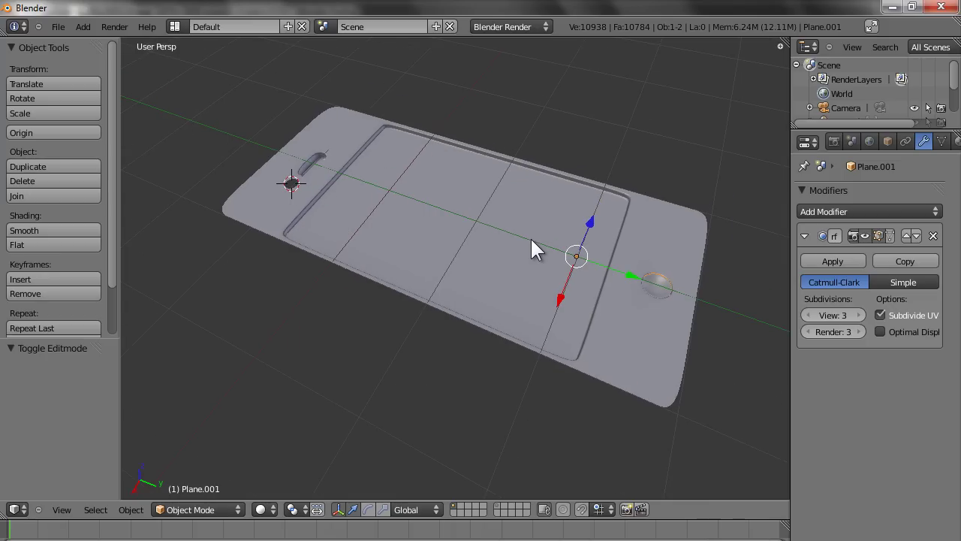